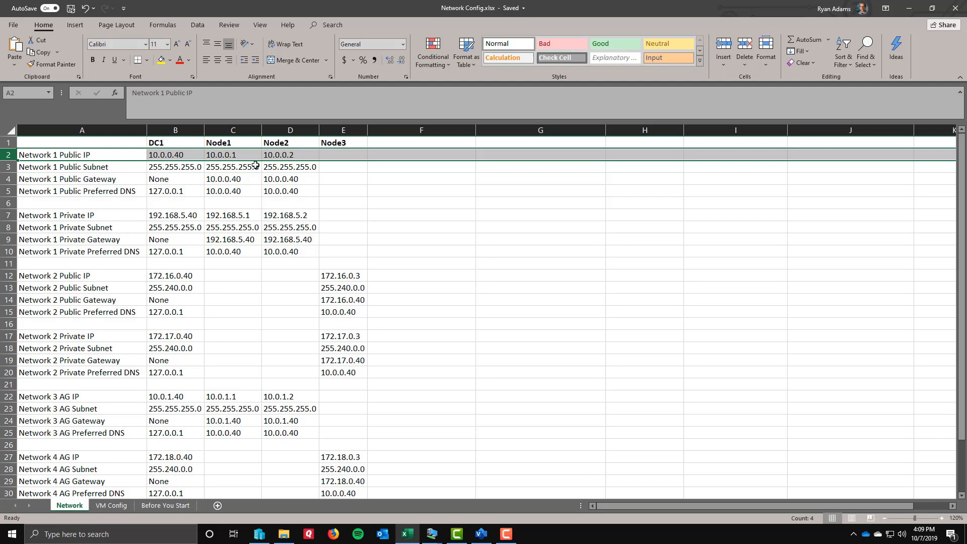
Examine the Network 1 and Network 2 public and private IP entries for DC1 and the three nodes.
{"action": "left_click", "coordinate": [346, 159]}
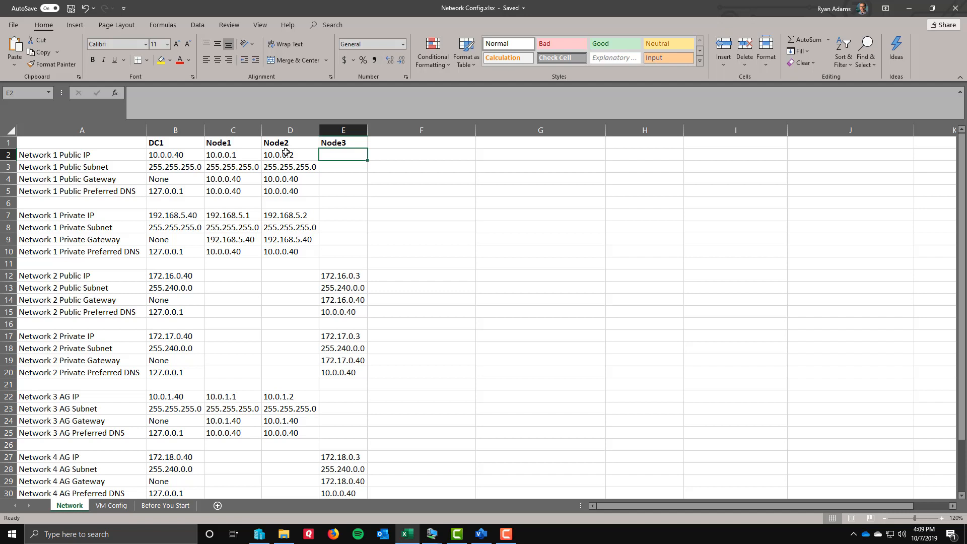
{"action": "left_click", "coordinate": [333, 276]}
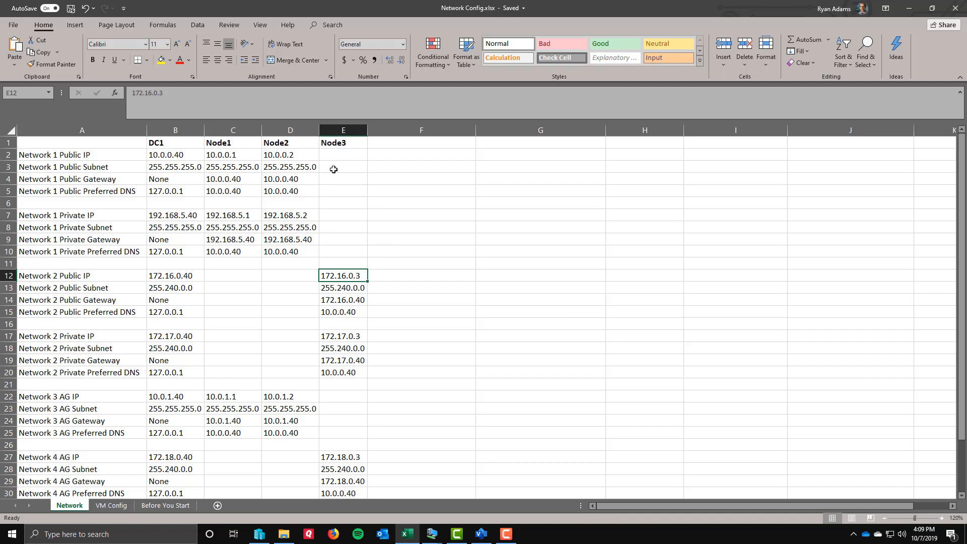
{"action": "left_click", "coordinate": [163, 155]}
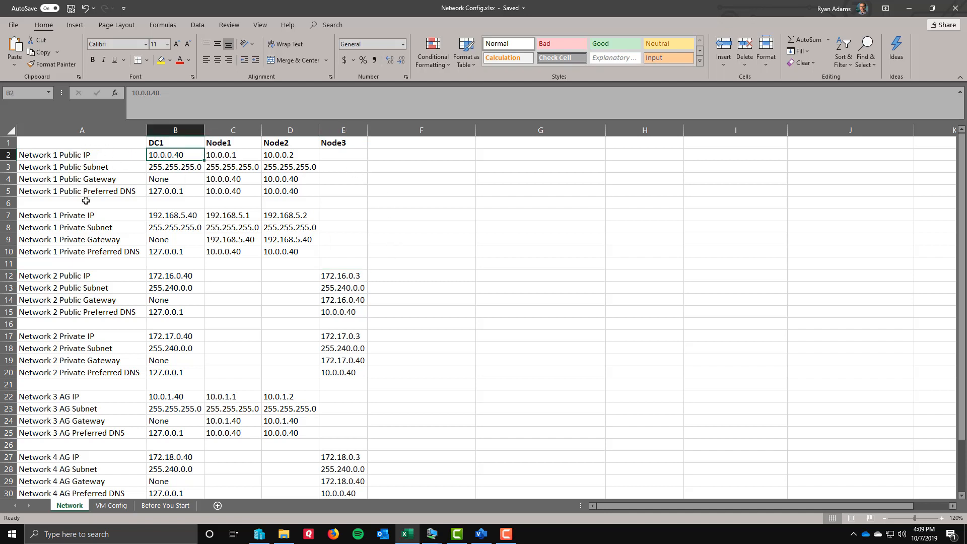
{"action": "left_click", "coordinate": [6, 215]}
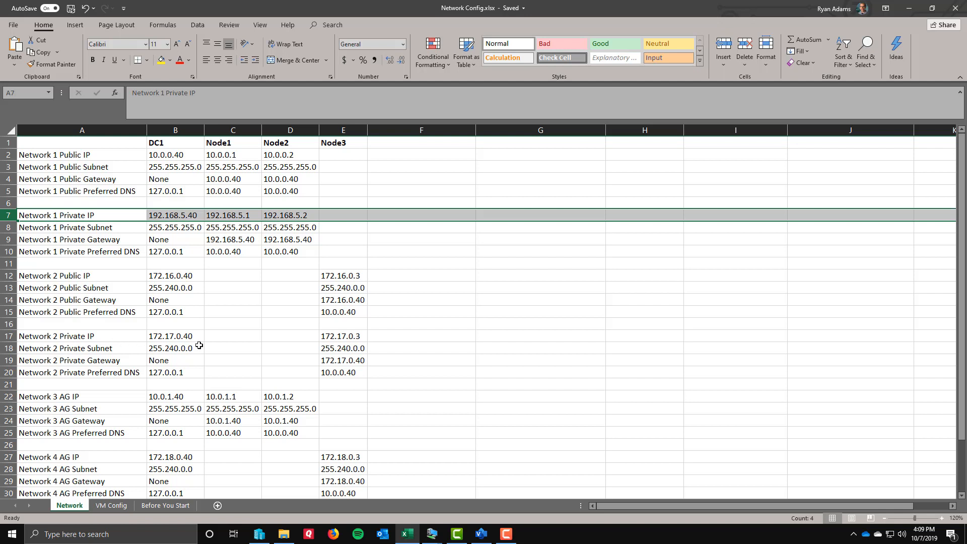
{"action": "left_click", "coordinate": [346, 336]}
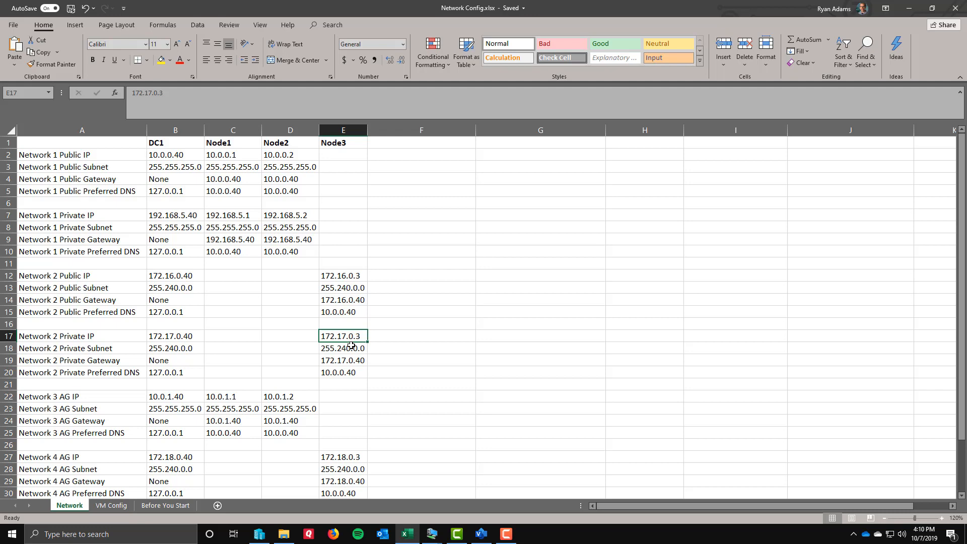
Examine the IP rows for Network 3 AG, Network 4 AG and NAT to Host.
{"action": "scroll", "coordinate": [351, 346], "scroll_direction": "down", "scroll_amount": 2}
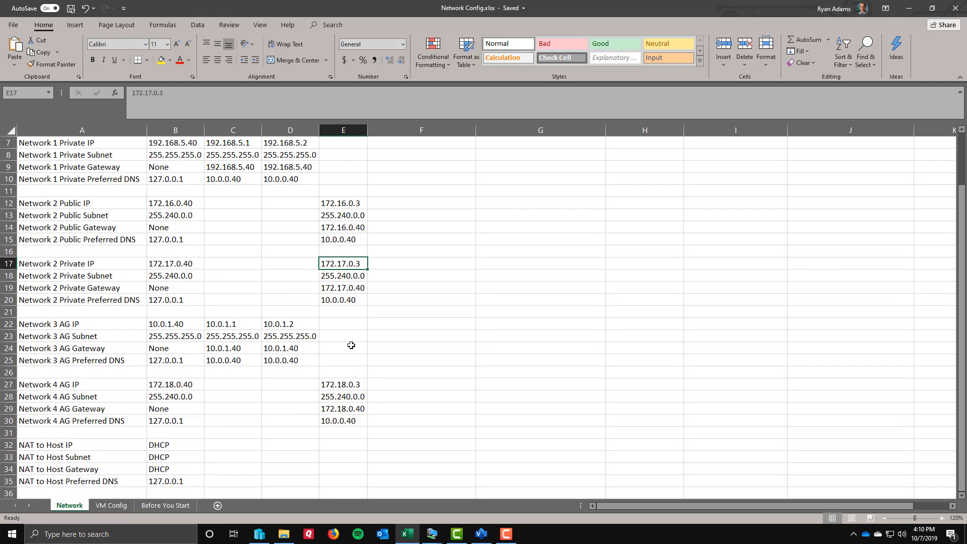
{"action": "scroll", "coordinate": [350, 345], "scroll_direction": "down", "scroll_amount": 1}
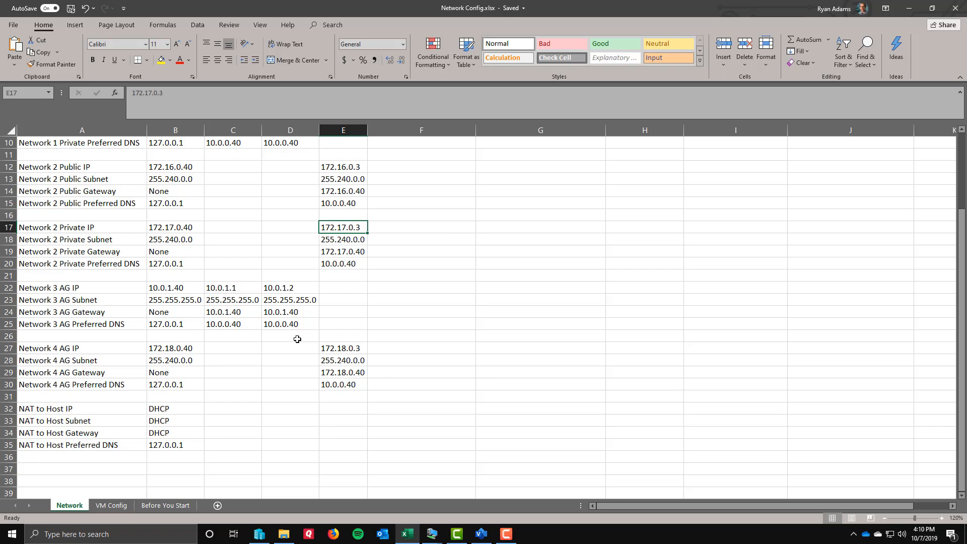
{"action": "left_click", "coordinate": [9, 287]}
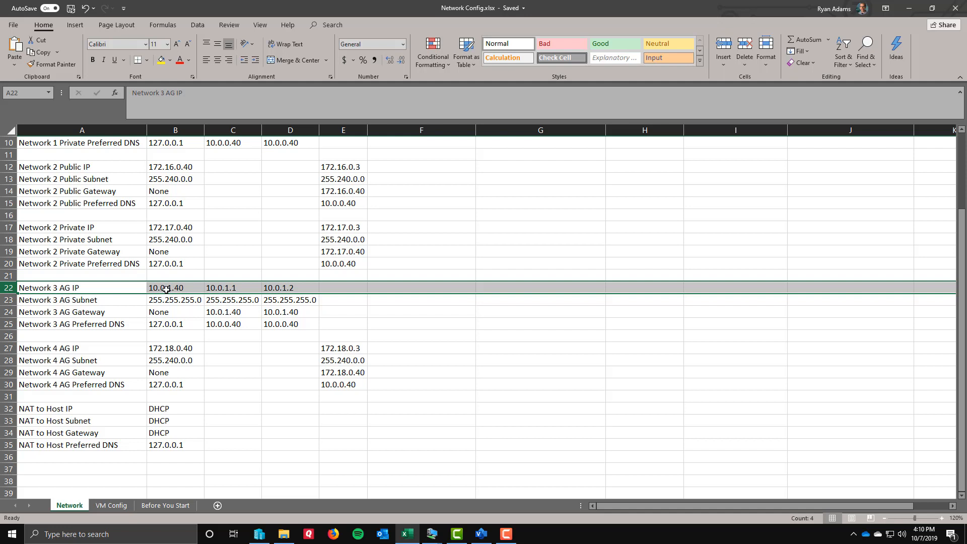
{"action": "left_click", "coordinate": [10, 347]}
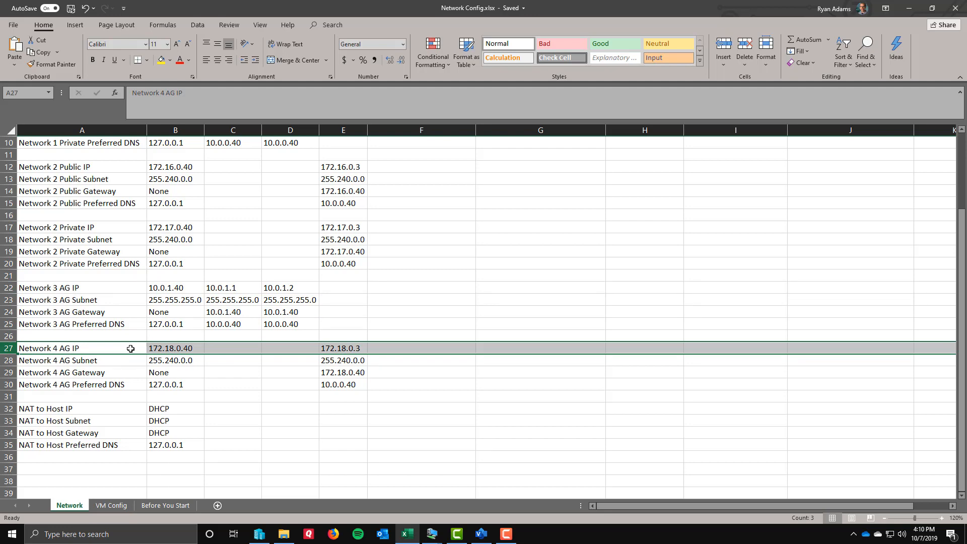
{"action": "scroll", "coordinate": [131, 348], "scroll_direction": "down", "scroll_amount": 2}
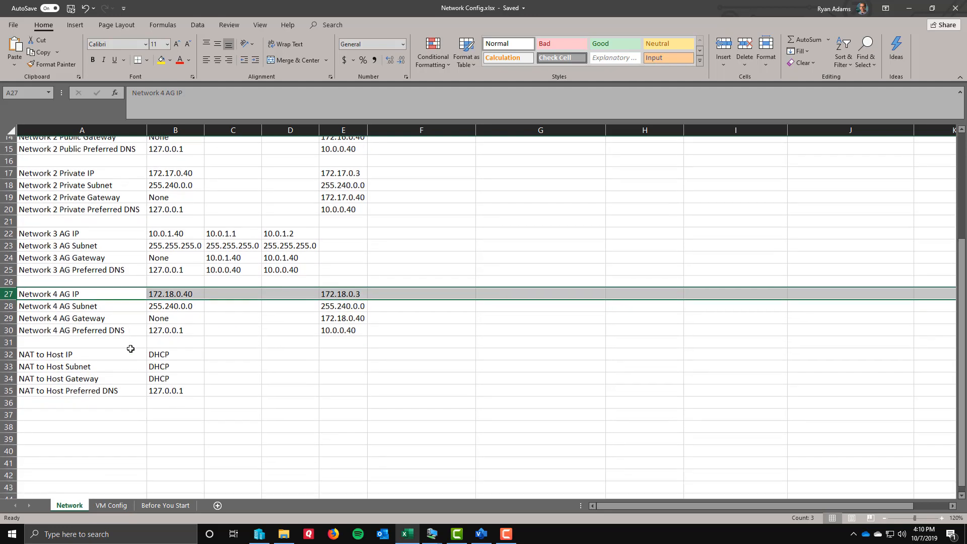
{"action": "left_click", "coordinate": [7, 337]}
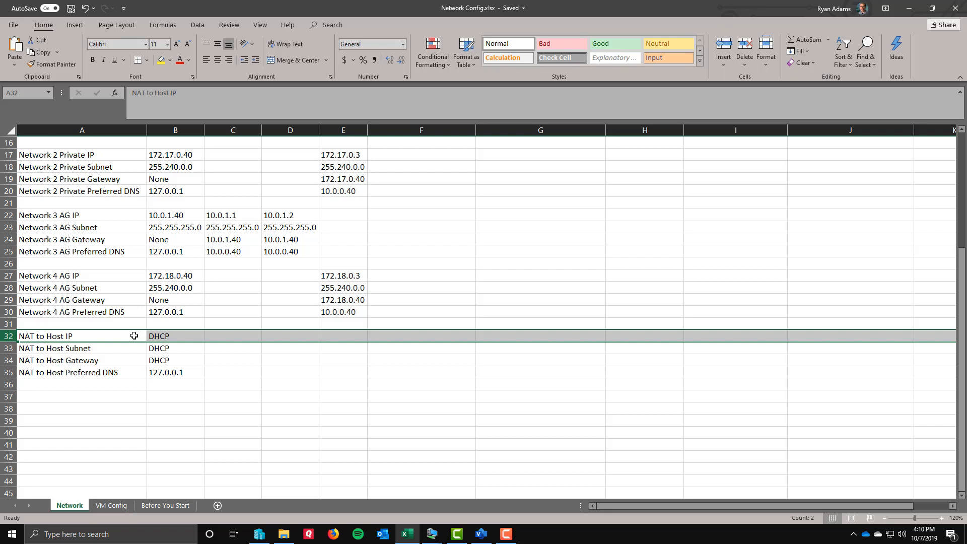
Examine the whole DC1 column of network settings, ending at the NAT to Host IP row.
{"action": "left_click", "coordinate": [171, 133]}
{"action": "scroll", "coordinate": [181, 223], "scroll_direction": "up", "scroll_amount": 5}
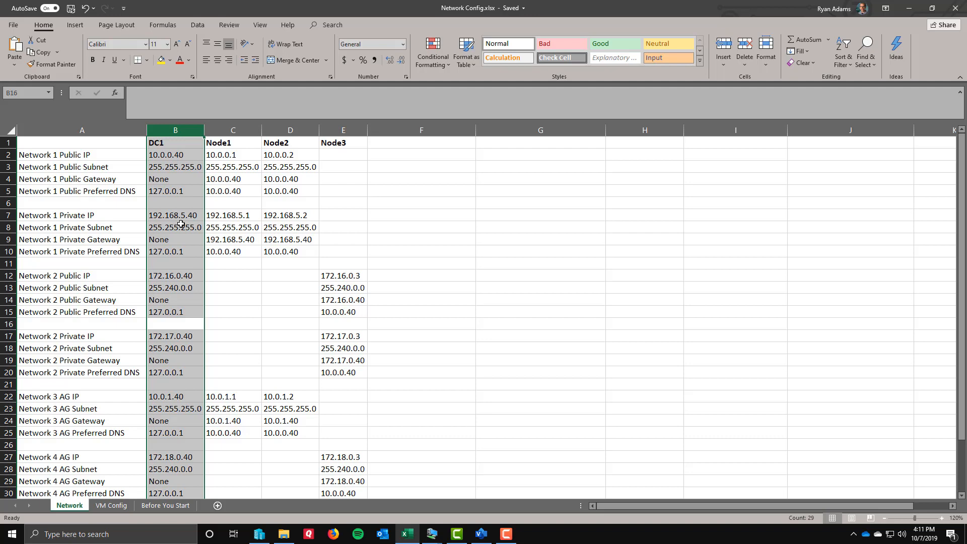
{"action": "scroll", "coordinate": [181, 224], "scroll_direction": "down", "scroll_amount": 4}
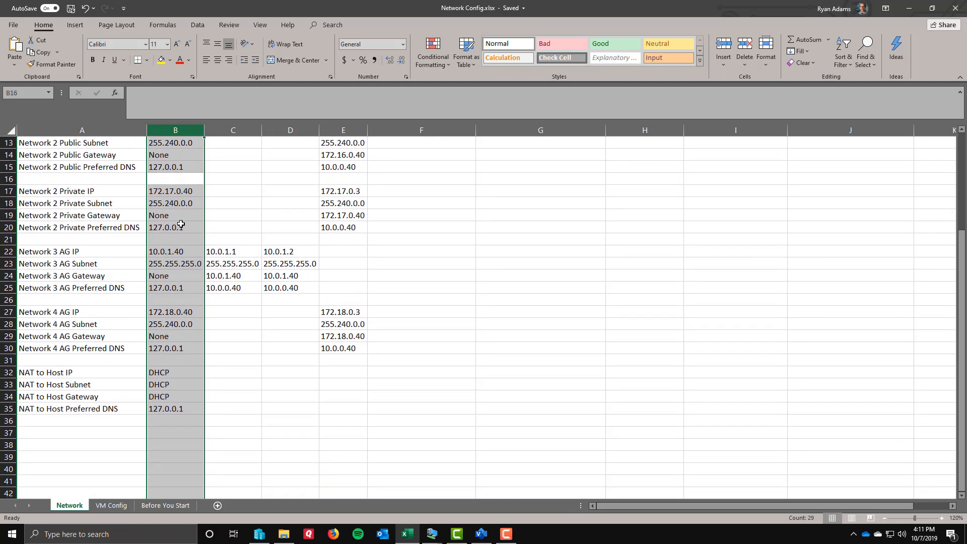
{"action": "scroll", "coordinate": [181, 224], "scroll_direction": "down", "scroll_amount": 1}
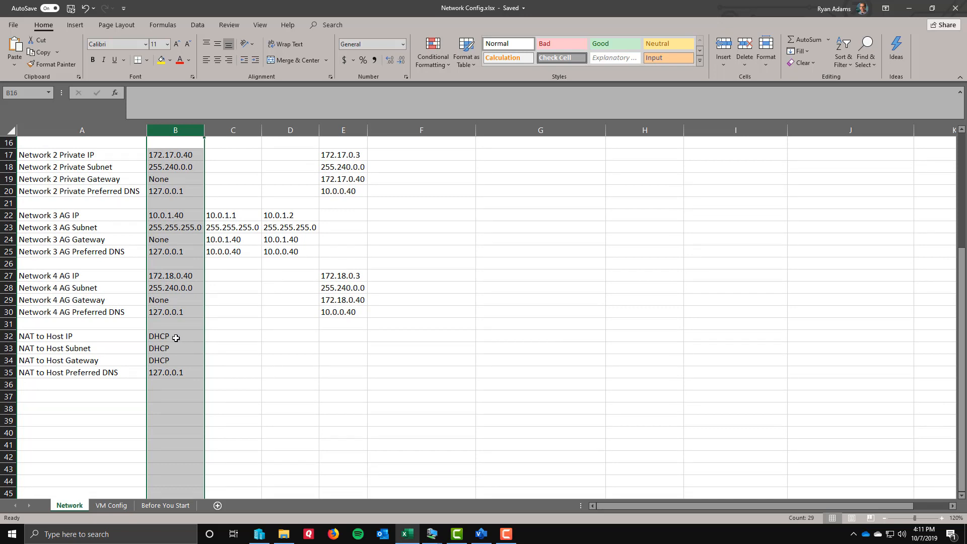
{"action": "left_click", "coordinate": [11, 336]}
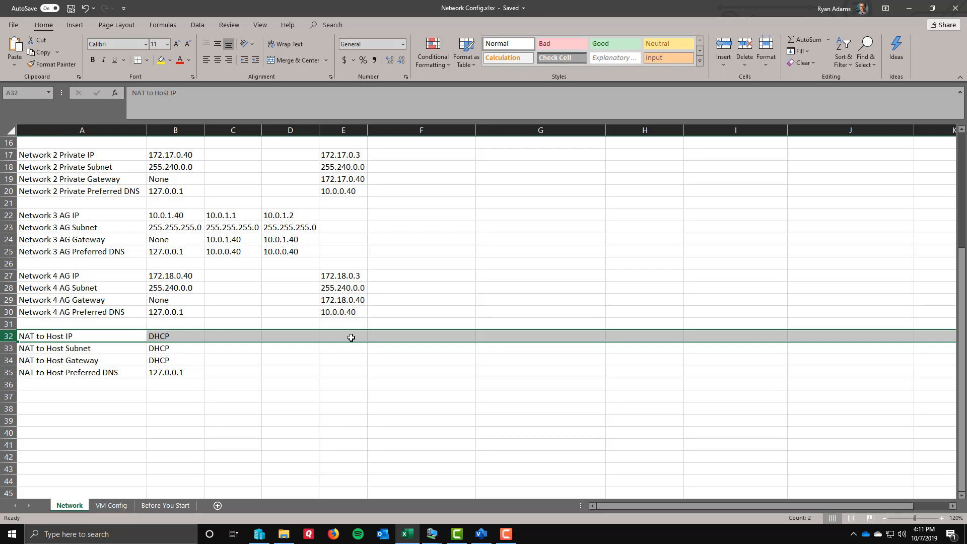
Review DC1's IP cell for each network in turn, from Network 1 Public through NAT to Host.
{"action": "scroll", "coordinate": [350, 337], "scroll_direction": "up", "scroll_amount": 5}
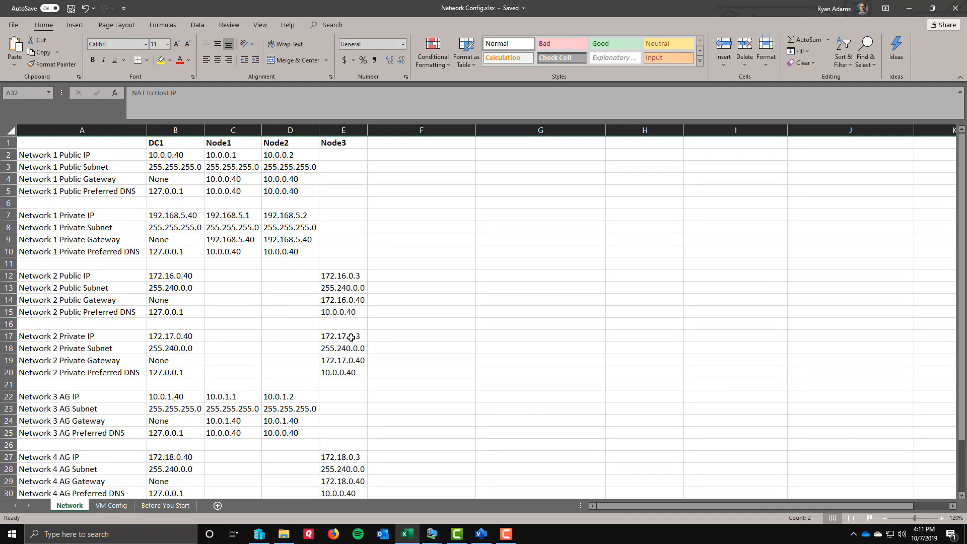
{"action": "left_click", "coordinate": [164, 156]}
{"action": "left_click", "coordinate": [167, 215]}
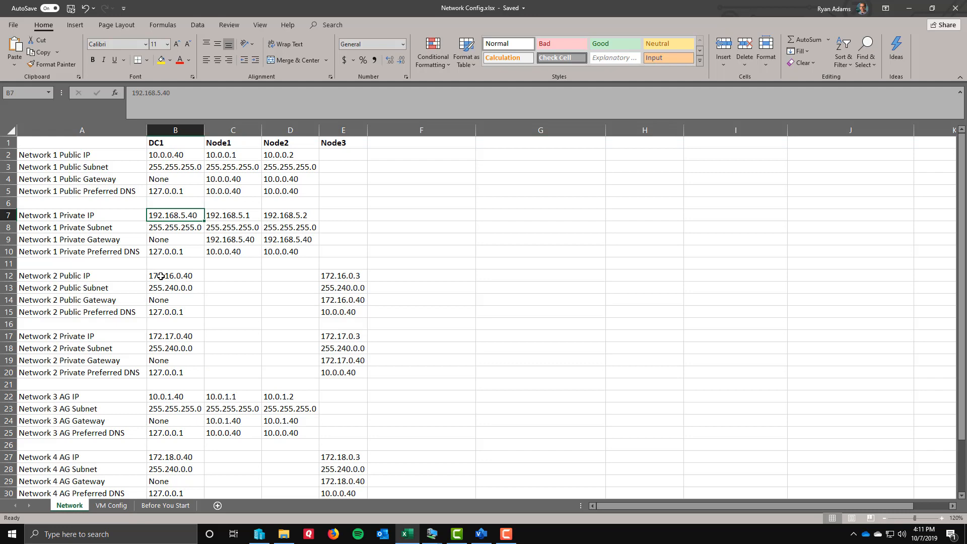
{"action": "left_click", "coordinate": [161, 276]}
{"action": "left_click", "coordinate": [164, 335]}
{"action": "left_click", "coordinate": [172, 396]}
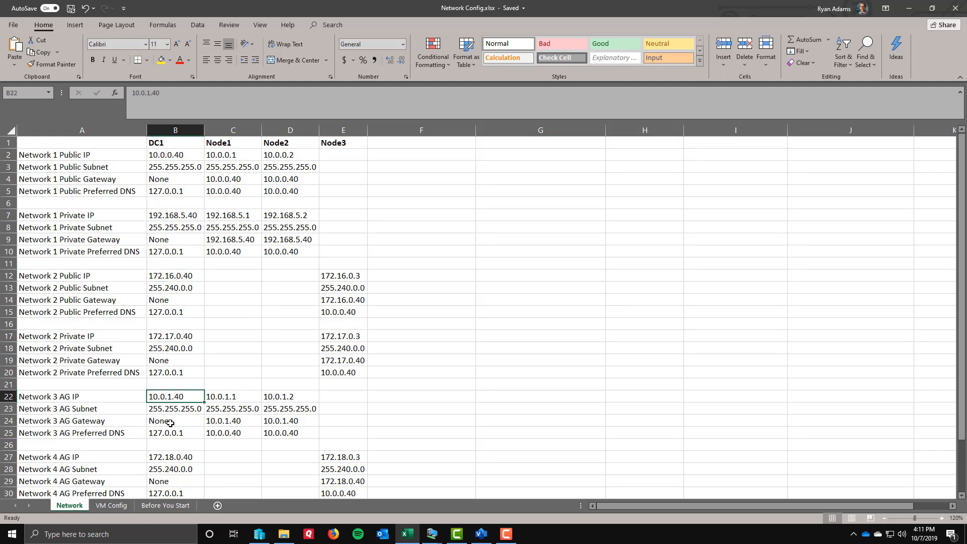
{"action": "left_click", "coordinate": [169, 456]}
{"action": "scroll", "coordinate": [170, 453], "scroll_direction": "down", "scroll_amount": 4}
{"action": "left_click", "coordinate": [178, 372]}
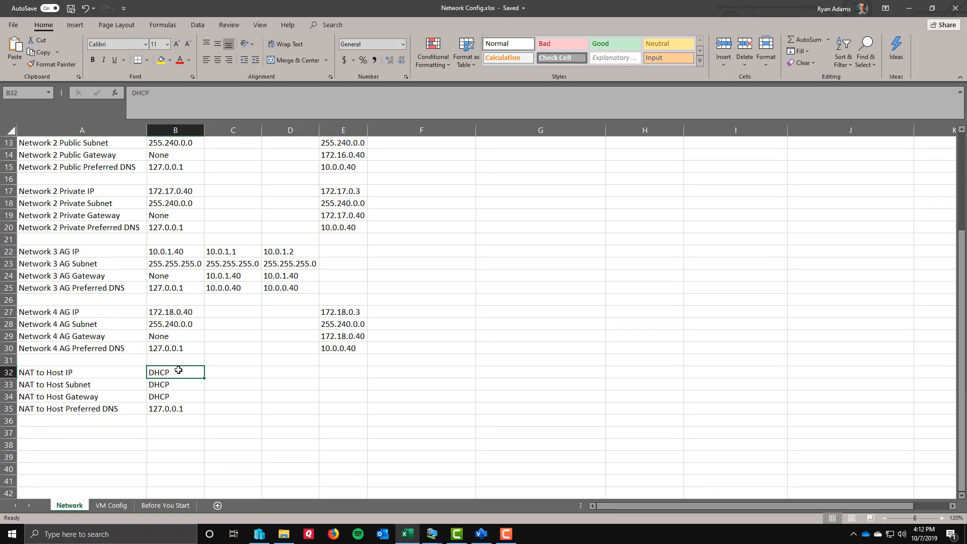
Compare the DC1 column with the Node1, Node2 and Node3 columns.
{"action": "scroll", "coordinate": [178, 370], "scroll_direction": "up", "scroll_amount": 4}
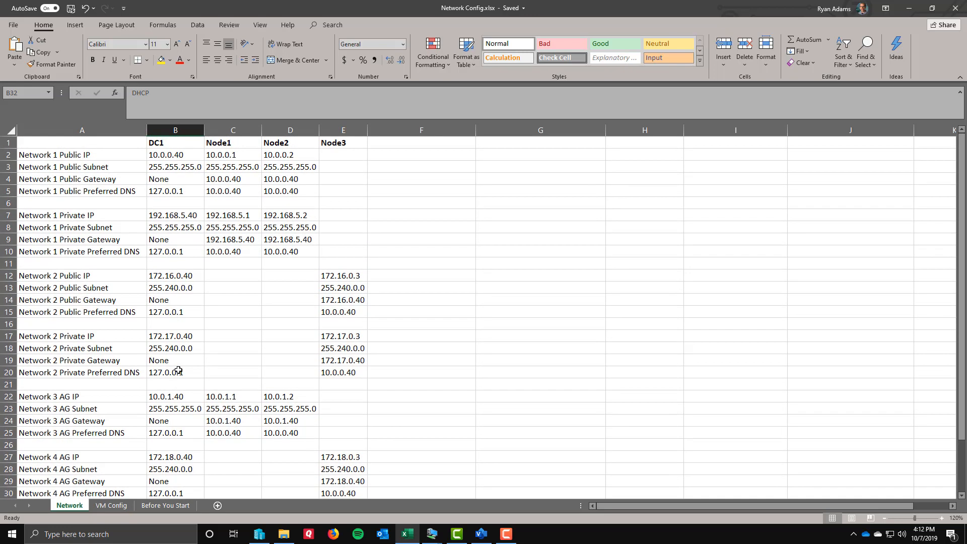
{"action": "left_click", "coordinate": [172, 132]}
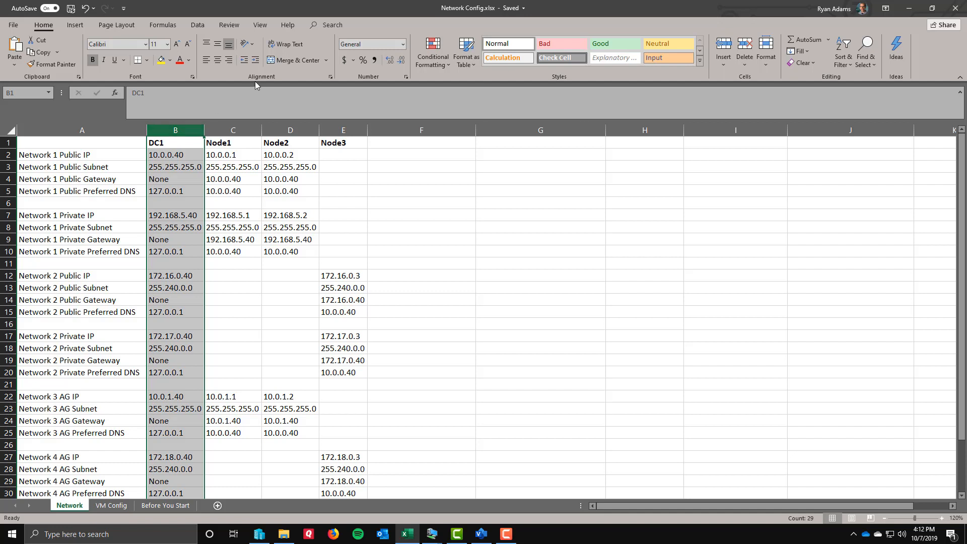
{"action": "left_click_drag", "start_coordinate": [240, 128], "coordinate": [348, 131]}
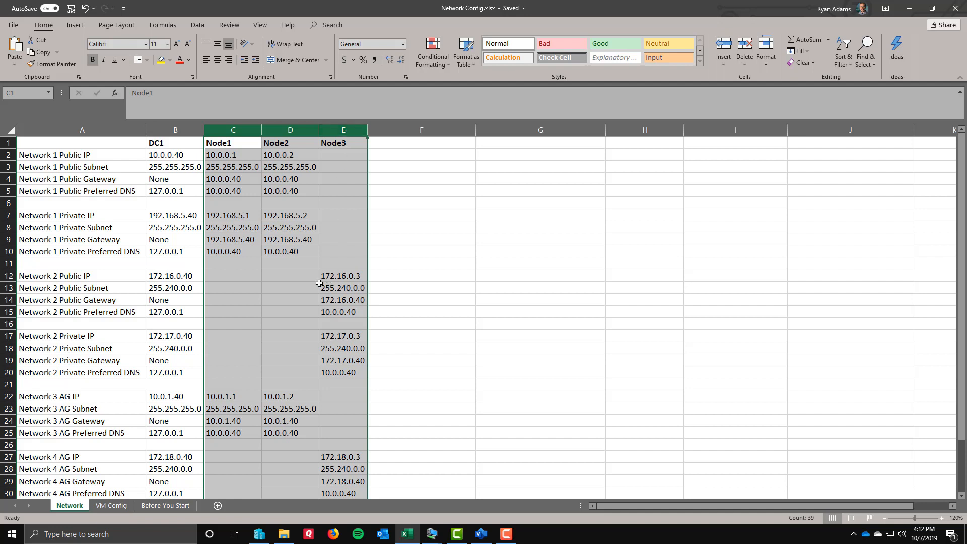
{"action": "left_click", "coordinate": [251, 300]}
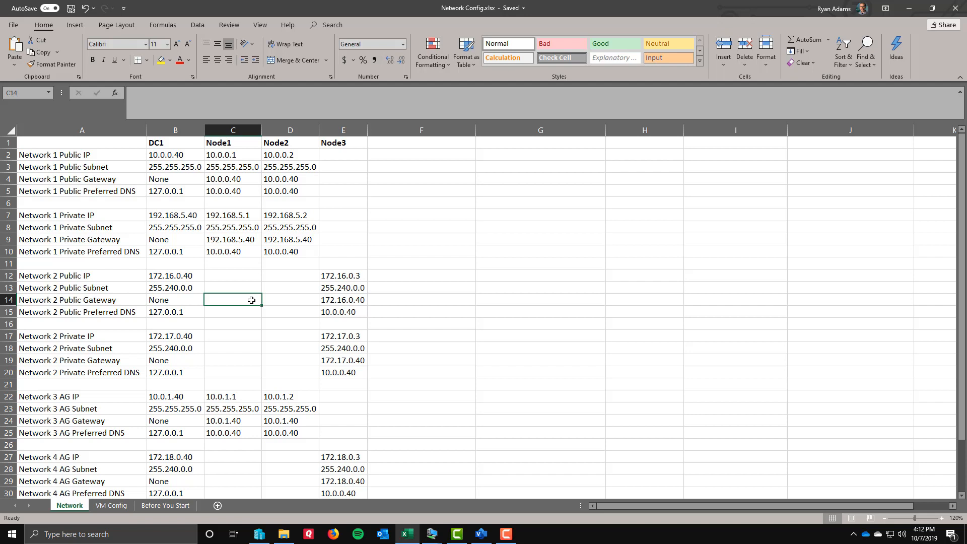
{"action": "left_click", "coordinate": [168, 130]}
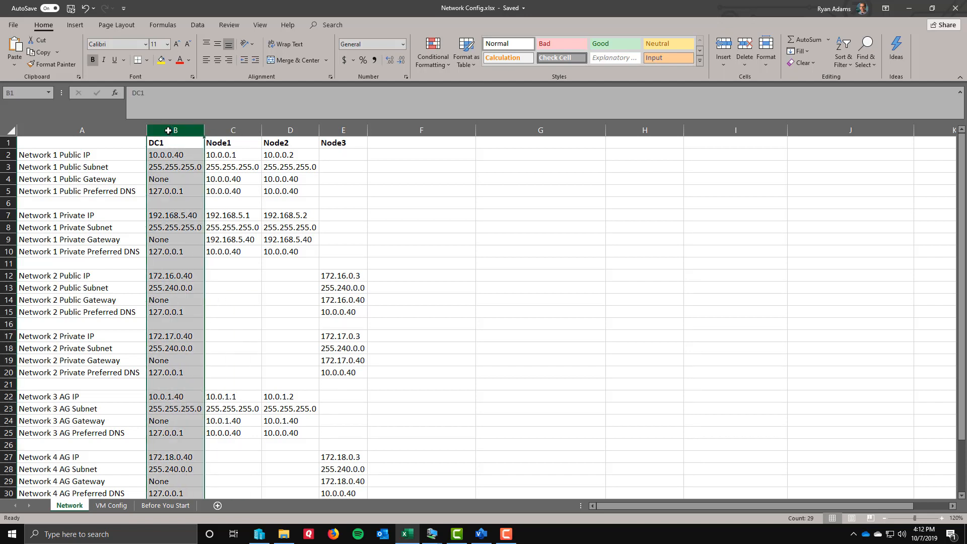
{"action": "left_click_drag", "start_coordinate": [229, 131], "coordinate": [297, 131]}
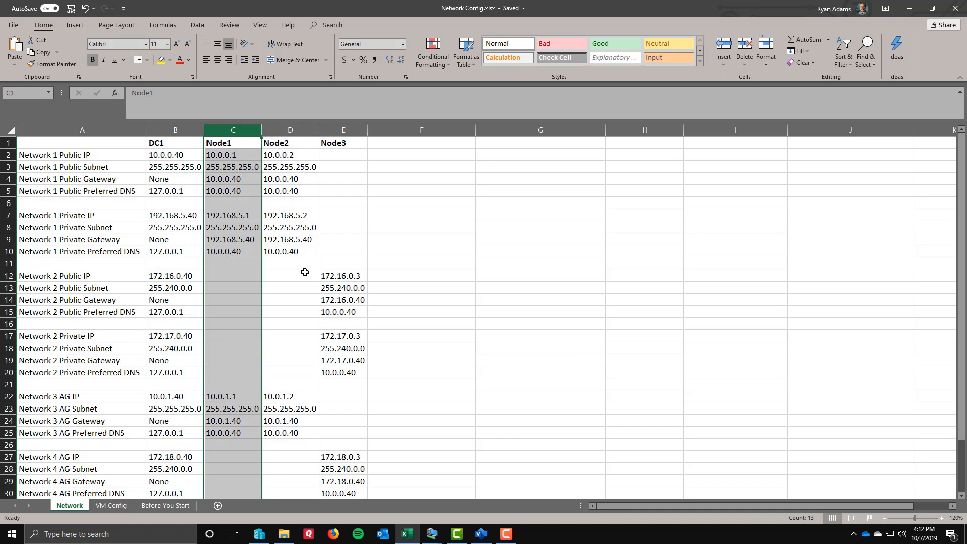
{"action": "left_click", "coordinate": [307, 300]}
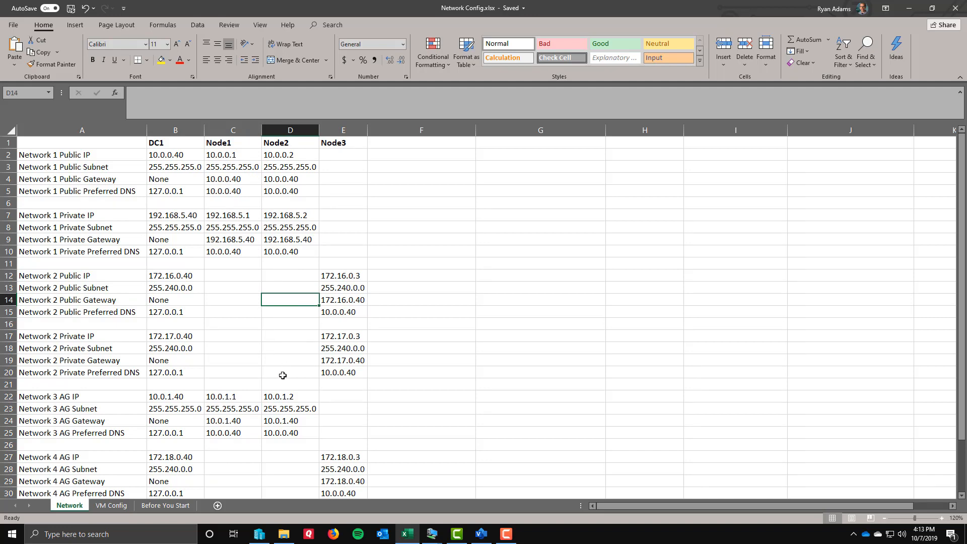
Switch to Hyper-V Manager and examine the virtual machine list, including DC1, the three nodes and their assigned memory.
{"action": "left_click", "coordinate": [258, 535]}
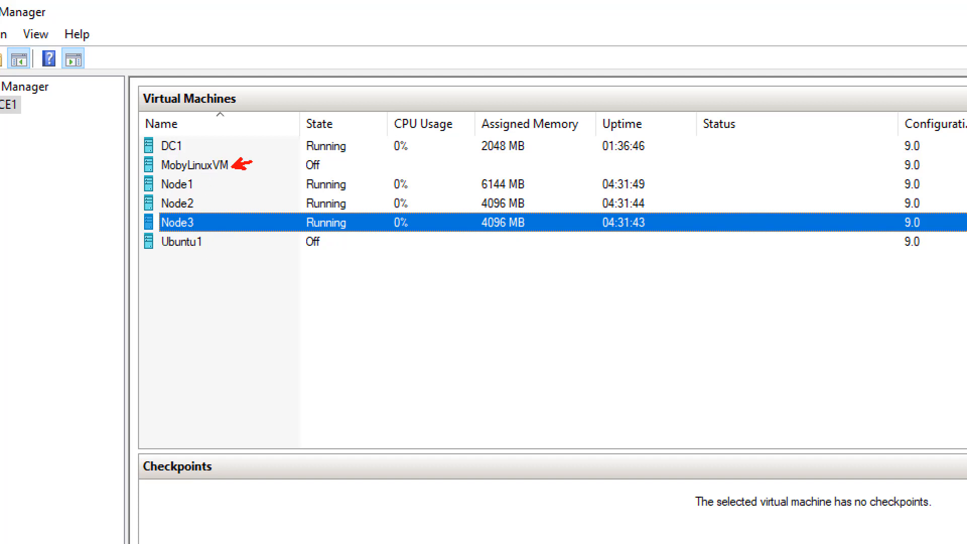
{"action": "left_click_drag", "start_coordinate": [252, 162], "coordinate": [278, 162]}
{"action": "left_click_drag", "start_coordinate": [204, 241], "coordinate": [270, 241]}
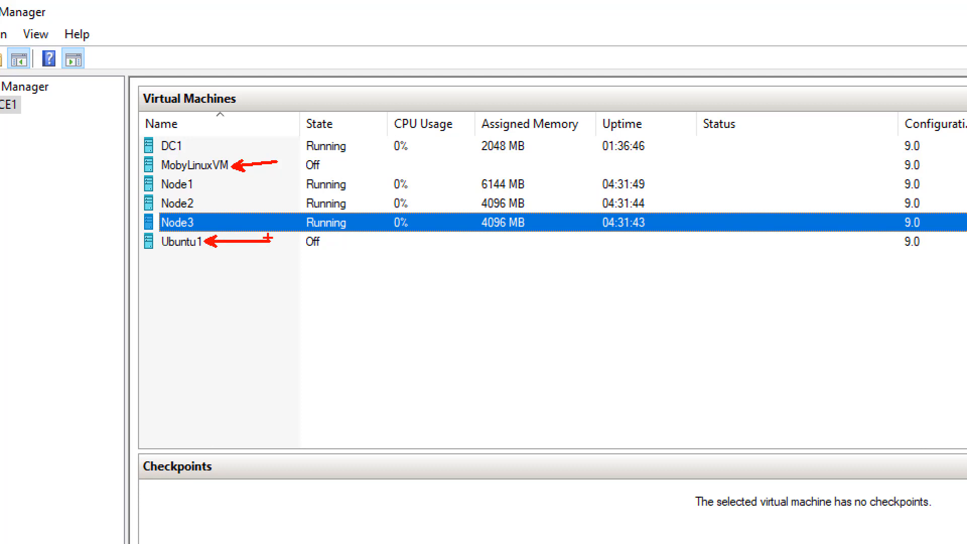
{"action": "key", "text": "e"}
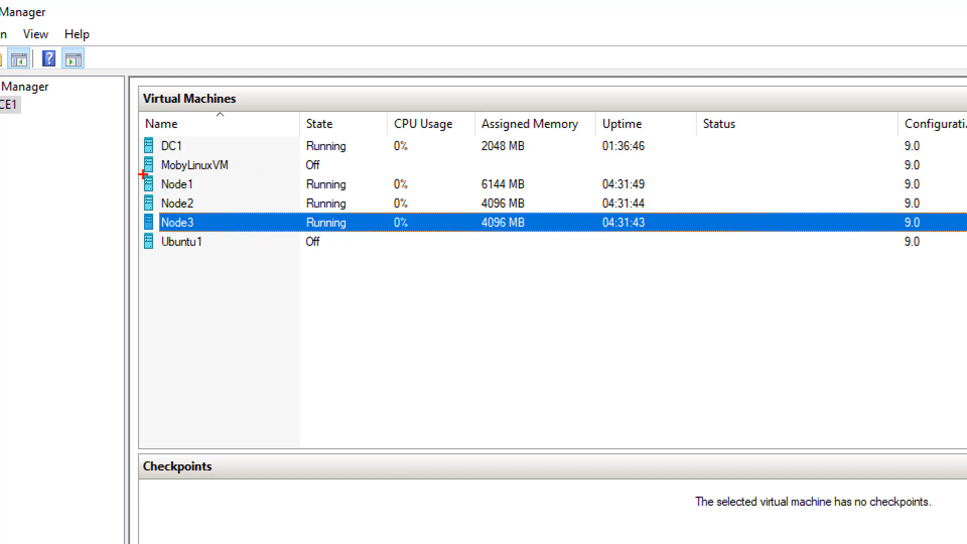
{"action": "mouse_move", "coordinate": [140, 172]}
{"action": "left_mouse_down"}
{"action": "mouse_move", "coordinate": [157, 229]}
{"action": "mouse_move", "coordinate": [222, 232]}
{"action": "left_mouse_up"}
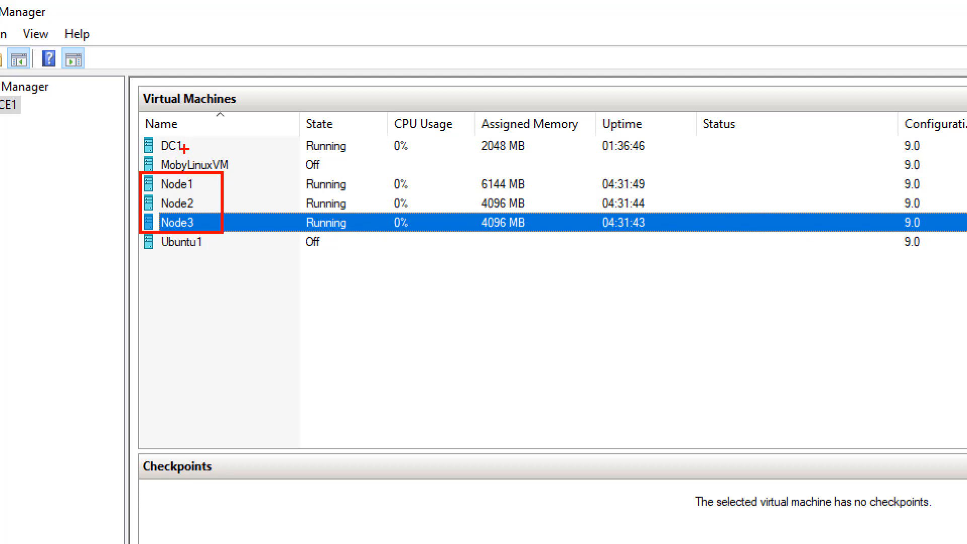
{"action": "left_click_drag", "start_coordinate": [184, 148], "coordinate": [243, 138]}
{"action": "mouse_move", "coordinate": [474, 110]}
{"action": "left_mouse_down"}
{"action": "mouse_move", "coordinate": [490, 259]}
{"action": "mouse_move", "coordinate": [579, 275]}
{"action": "left_mouse_up"}
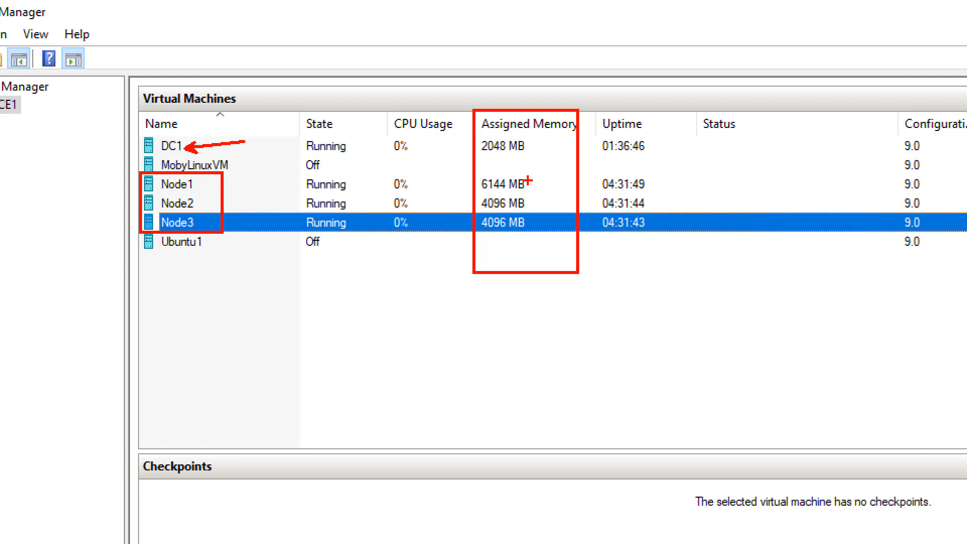
{"action": "left_click_drag", "start_coordinate": [527, 181], "coordinate": [562, 159]}
{"action": "mouse_move", "coordinate": [479, 194]}
{"action": "left_mouse_down"}
{"action": "mouse_move", "coordinate": [482, 220]}
{"action": "mouse_move", "coordinate": [536, 238]}
{"action": "left_mouse_up"}
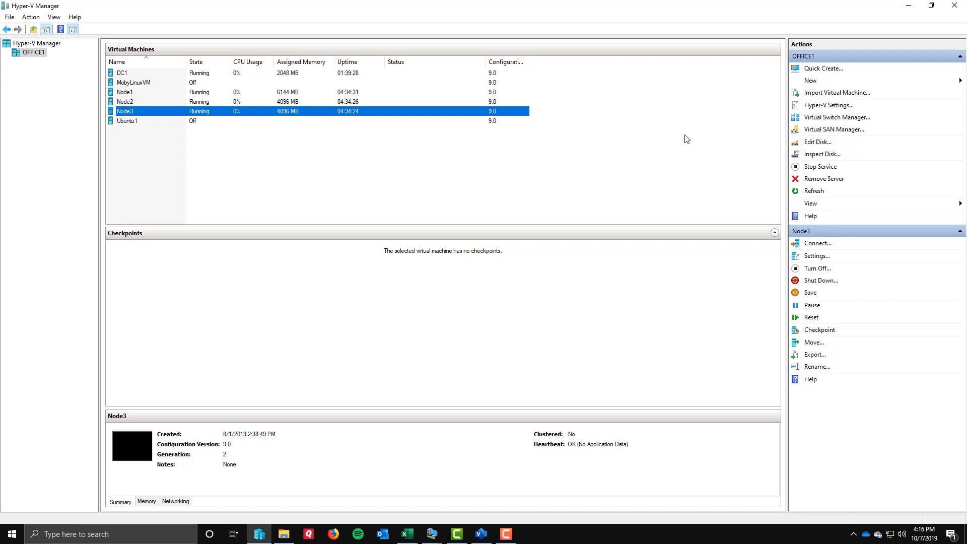
Open the Virtual Switch Manager and view the properties of the Default Switch and the Wired switch.
{"action": "left_click", "coordinate": [830, 119]}
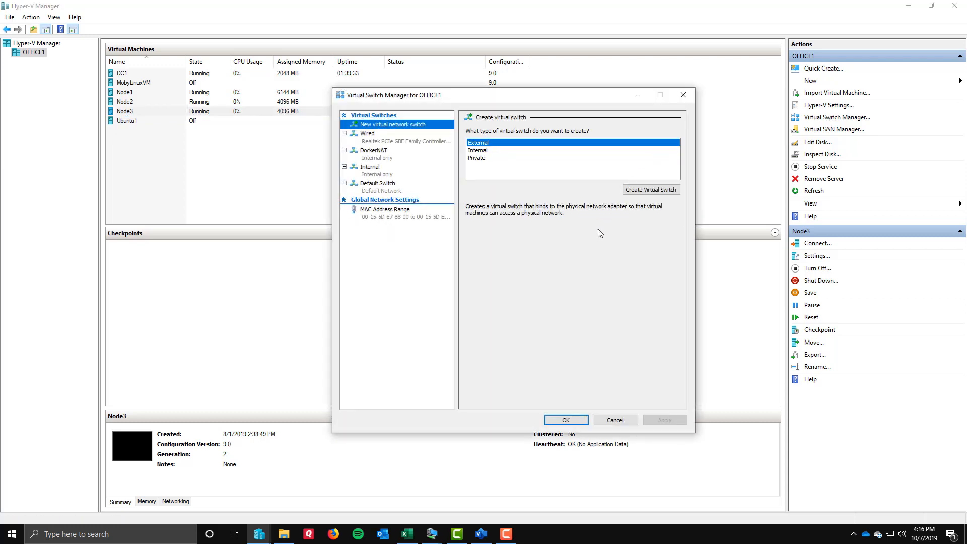
{"action": "left_click", "coordinate": [389, 191]}
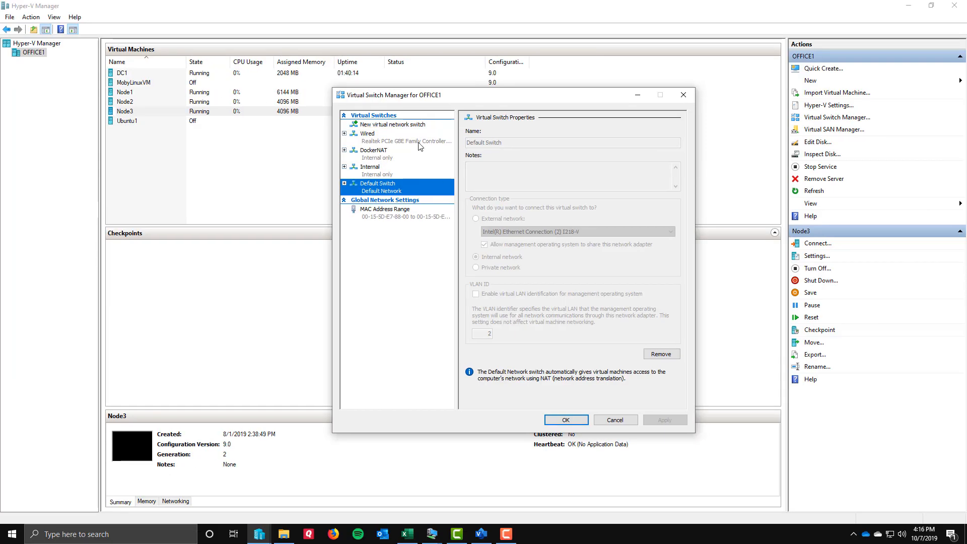
{"action": "left_click", "coordinate": [388, 199]}
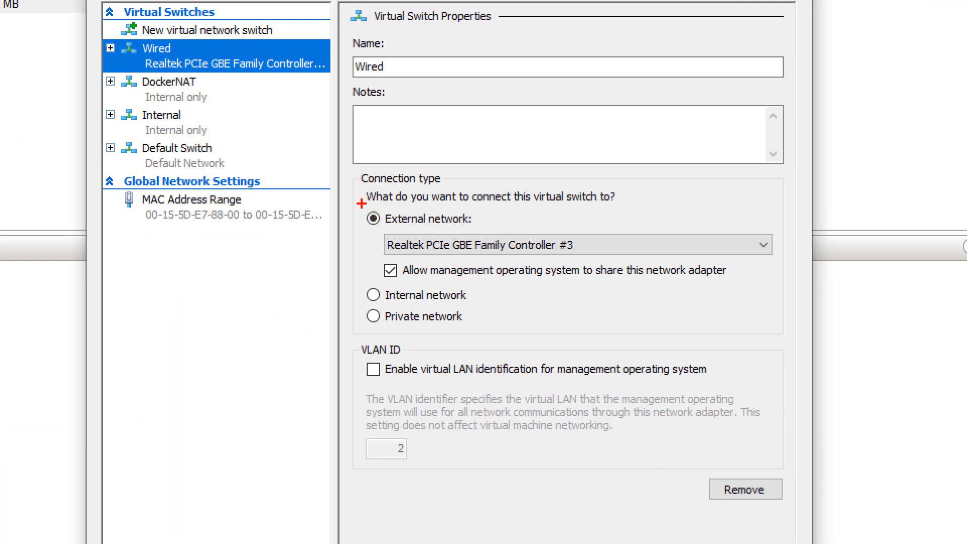
Review the connection types of the Wired, Internal and Default Switch virtual switches, then close the Virtual Switch Manager without changes.
{"action": "mouse_move", "coordinate": [362, 204]}
{"action": "left_mouse_down"}
{"action": "mouse_move", "coordinate": [363, 226]}
{"action": "mouse_move", "coordinate": [432, 228]}
{"action": "mouse_move", "coordinate": [364, 204]}
{"action": "left_mouse_up"}
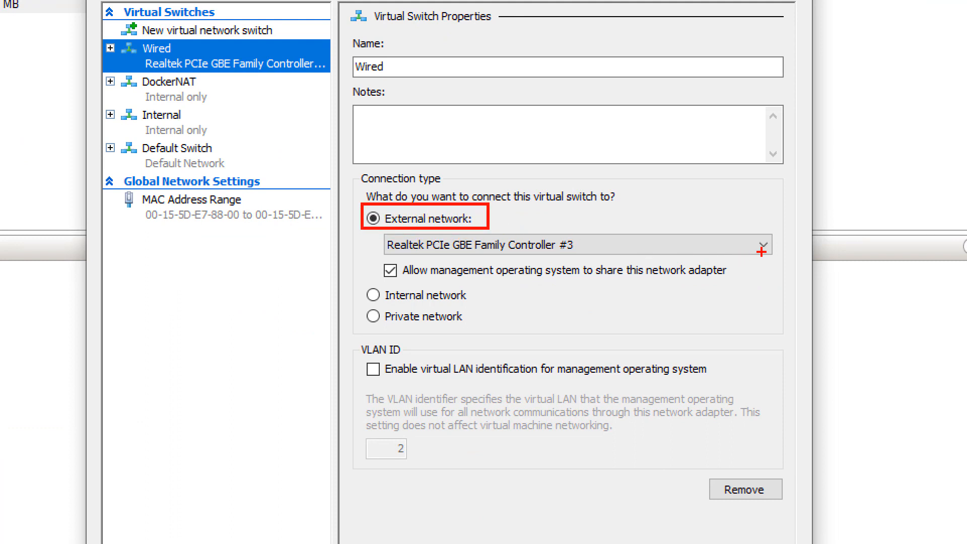
{"action": "left_click_drag", "start_coordinate": [760, 252], "coordinate": [768, 297]}
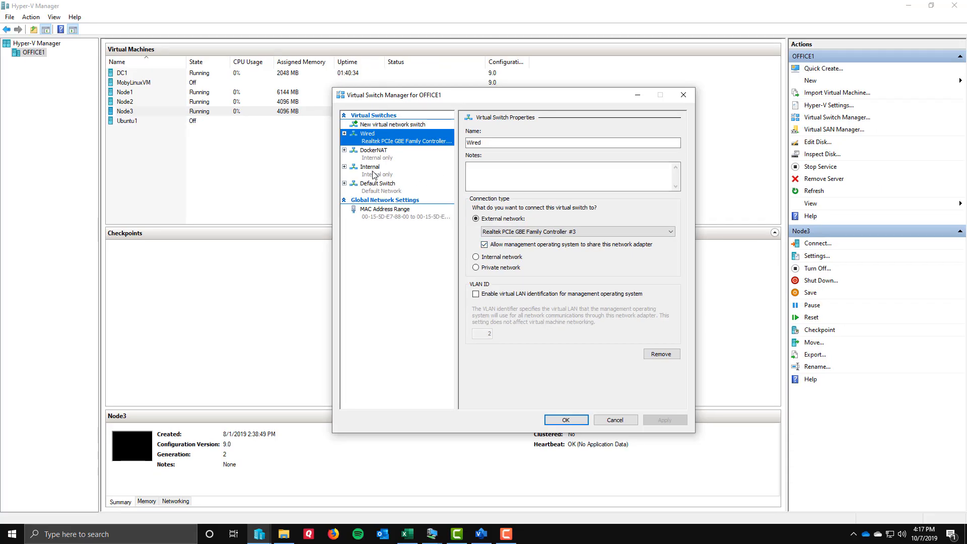
{"action": "left_click", "coordinate": [168, 129]}
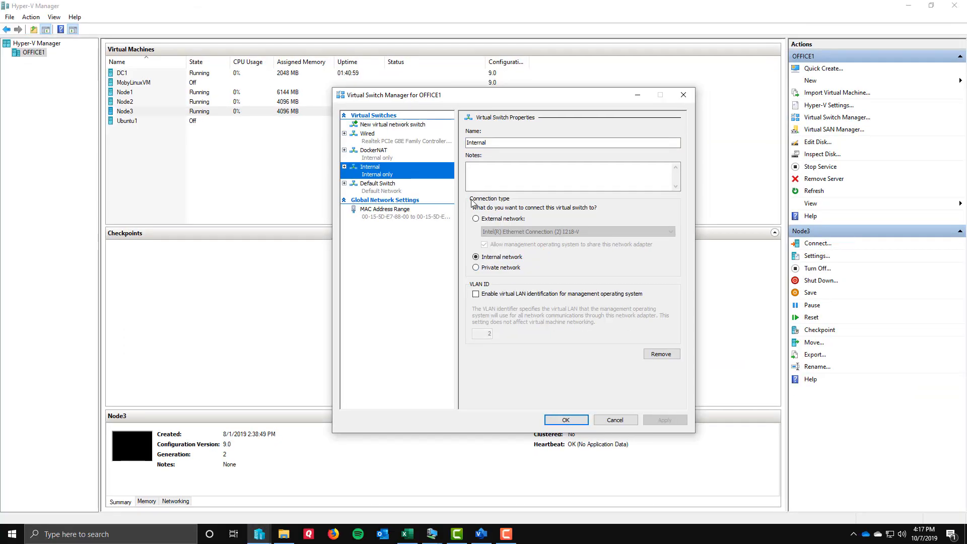
{"action": "left_click", "coordinate": [374, 191]}
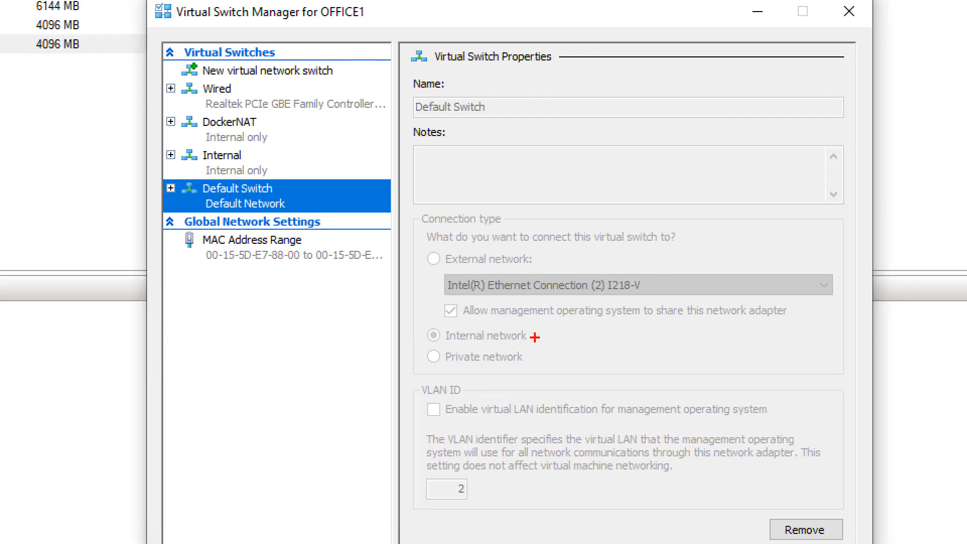
{"action": "left_click_drag", "start_coordinate": [535, 335], "coordinate": [595, 334]}
{"action": "mouse_move", "coordinate": [167, 77]}
{"action": "left_mouse_down"}
{"action": "mouse_move", "coordinate": [175, 104]}
{"action": "mouse_move", "coordinate": [384, 122]}
{"action": "left_mouse_up"}
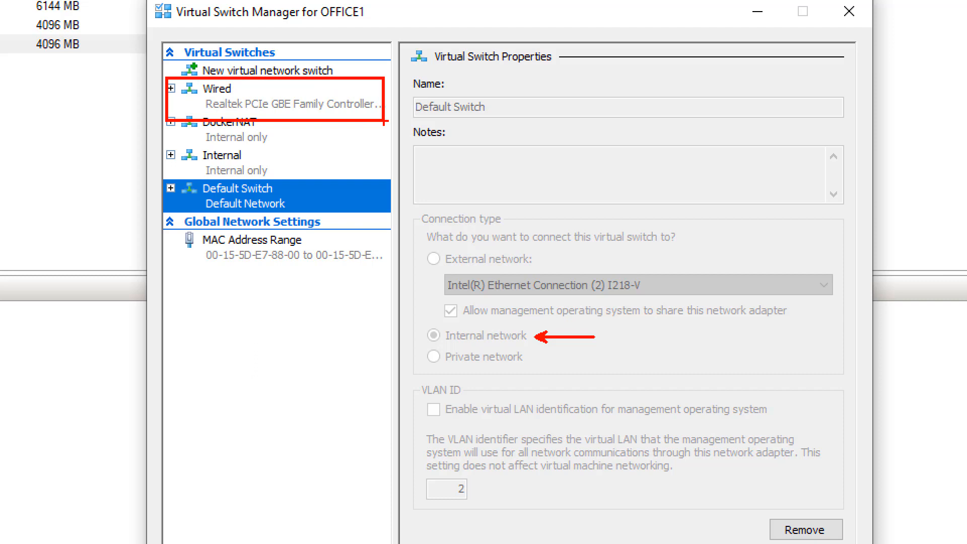
{"action": "key", "text": "Escape"}
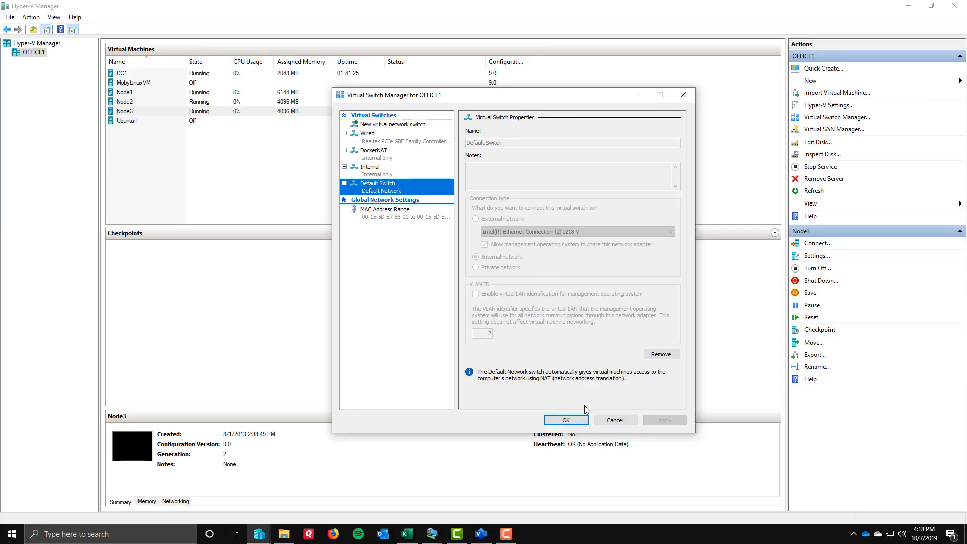
{"action": "left_click", "coordinate": [617, 421]}
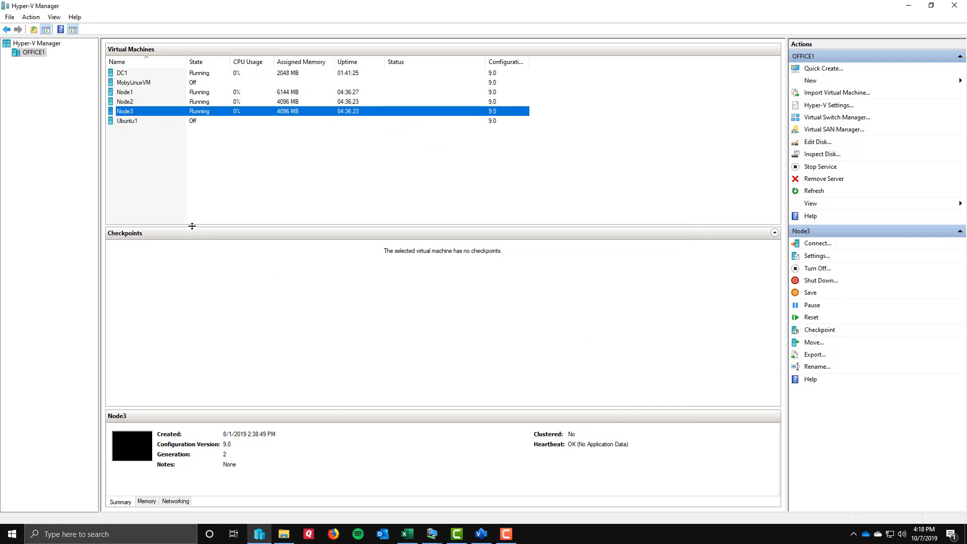
Open the settings of the DC1 virtual machine and examine its memory, processor and SCSI controller hardware.
{"action": "left_click", "coordinate": [129, 76]}
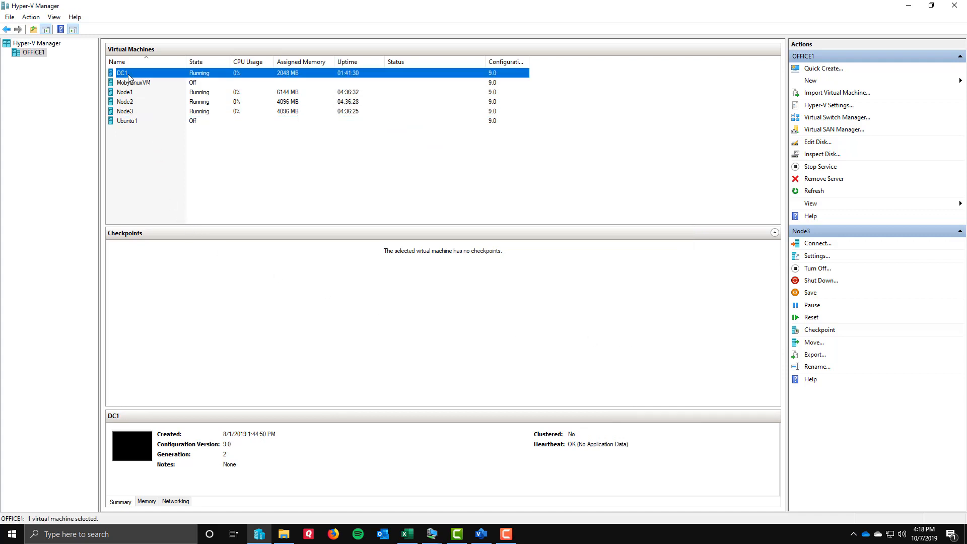
{"action": "right_click", "coordinate": [129, 76]}
{"action": "left_click", "coordinate": [140, 95]}
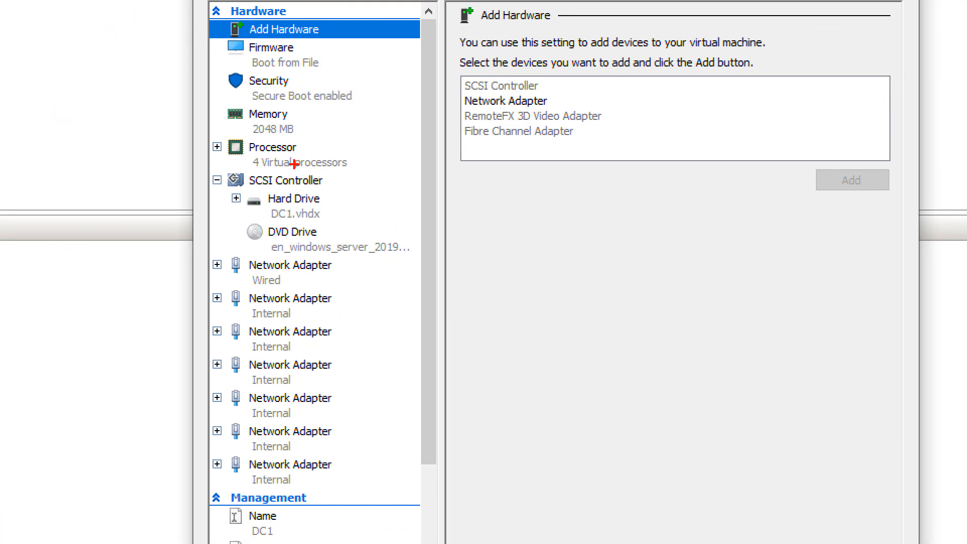
{"action": "mouse_move", "coordinate": [218, 99]}
{"action": "left_mouse_down"}
{"action": "mouse_move", "coordinate": [234, 134]}
{"action": "mouse_move", "coordinate": [323, 138]}
{"action": "left_mouse_up"}
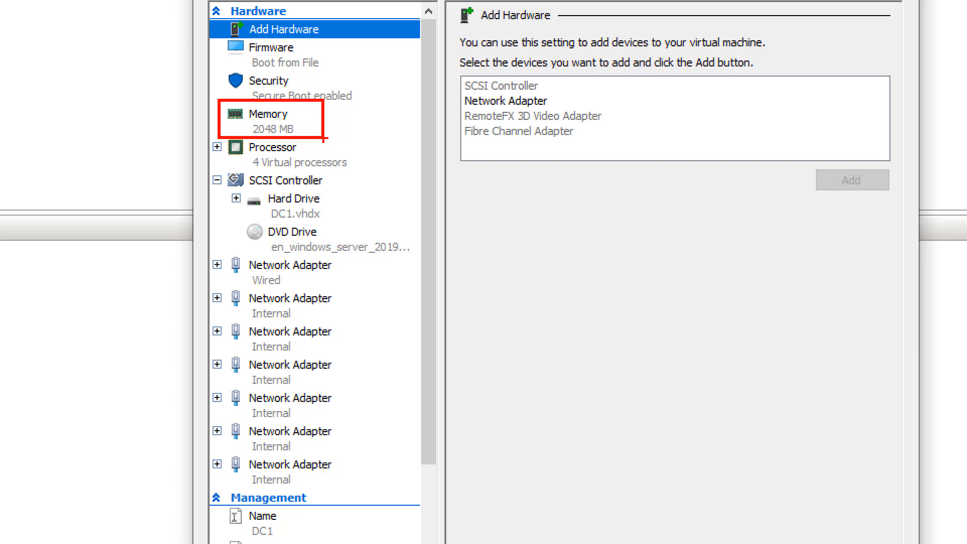
{"action": "left_click_drag", "start_coordinate": [336, 151], "coordinate": [384, 123]}
{"action": "mouse_move", "coordinate": [208, 170]}
{"action": "left_mouse_down"}
{"action": "mouse_move", "coordinate": [229, 225]}
{"action": "mouse_move", "coordinate": [318, 254]}
{"action": "mouse_move", "coordinate": [424, 254]}
{"action": "mouse_move", "coordinate": [382, 236]}
{"action": "mouse_move", "coordinate": [399, 196]}
{"action": "left_mouse_up"}
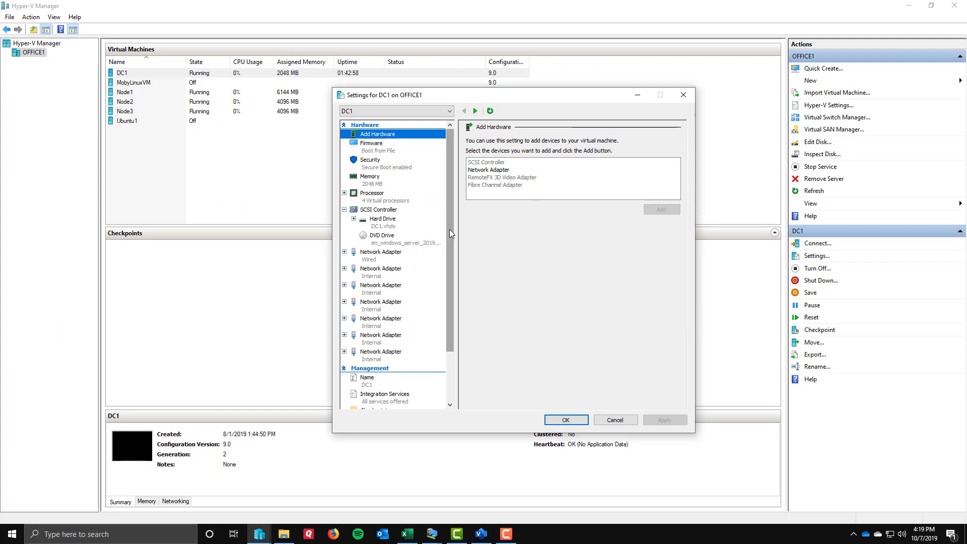
Examine DC1's list of network adapters and which virtual switch each one is connected to, starting with the Wired adapter.
{"action": "left_click_drag", "start_coordinate": [449, 229], "coordinate": [452, 288]}
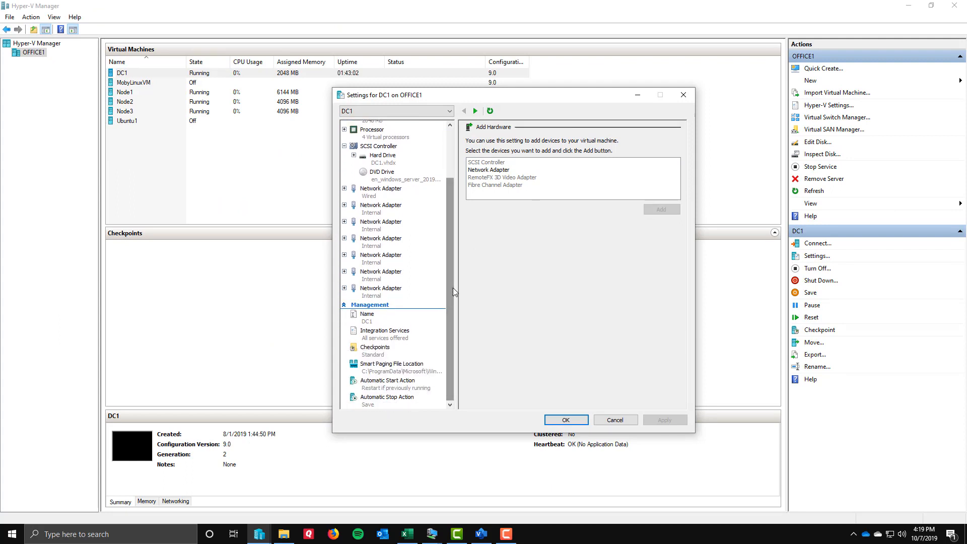
{"action": "left_click", "coordinate": [374, 194]}
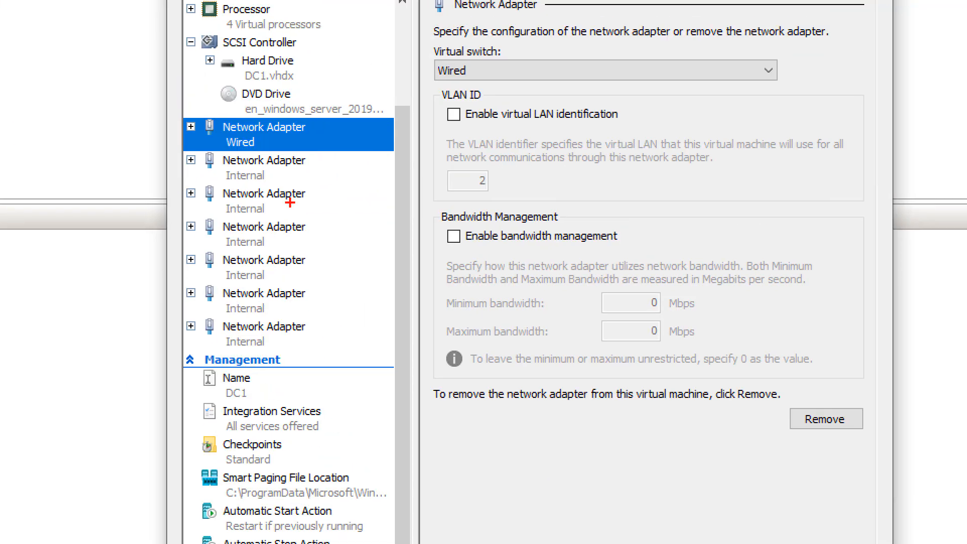
{"action": "mouse_move", "coordinate": [179, 107]}
{"action": "left_mouse_down"}
{"action": "mouse_move", "coordinate": [210, 332]}
{"action": "mouse_move", "coordinate": [316, 369]}
{"action": "mouse_move", "coordinate": [338, 353]}
{"action": "left_mouse_up"}
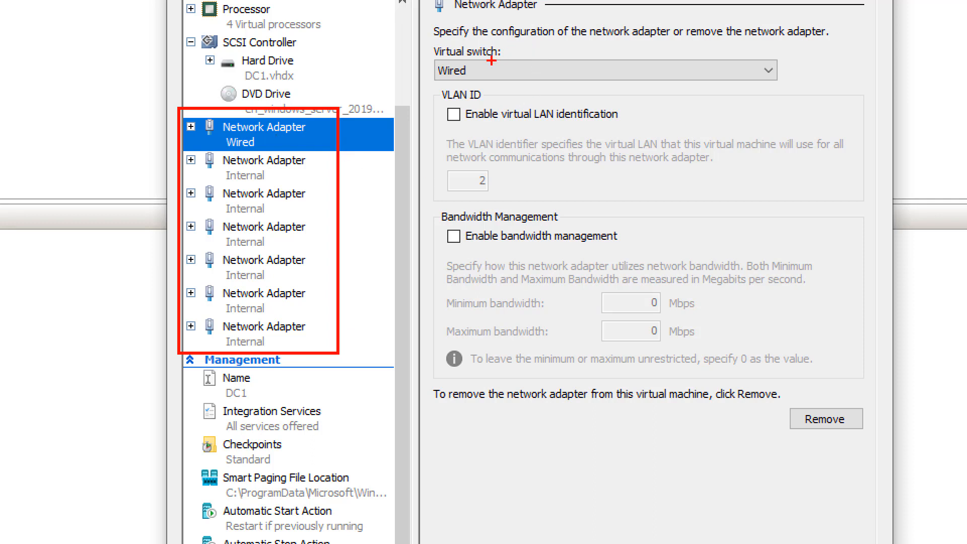
{"action": "left_click_drag", "start_coordinate": [491, 61], "coordinate": [526, 34]}
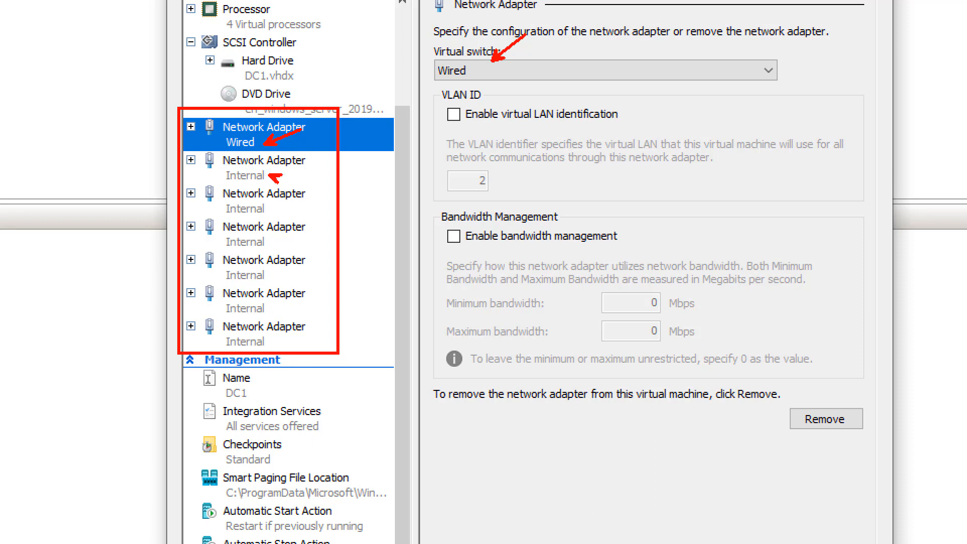
{"action": "left_click_drag", "start_coordinate": [274, 176], "coordinate": [306, 163]}
{"action": "mouse_move", "coordinate": [222, 168]}
{"action": "left_mouse_down"}
{"action": "mouse_move", "coordinate": [223, 281]}
{"action": "mouse_move", "coordinate": [256, 350]}
{"action": "mouse_move", "coordinate": [272, 350]}
{"action": "left_mouse_up"}
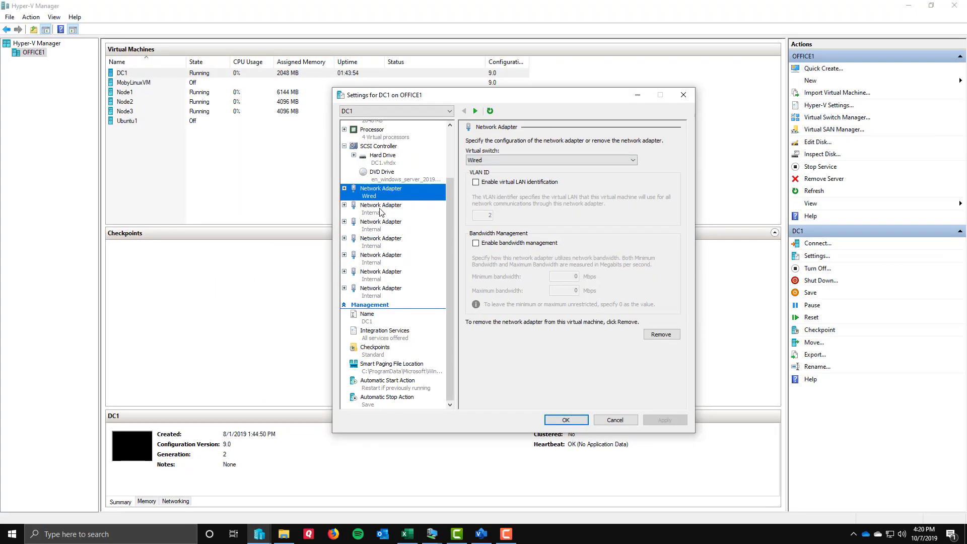
View the virtual switch choices for DC1's first Internal network adapter, comparing Internal and Wired, and leave the selection unchanged.
{"action": "left_click", "coordinate": [381, 211]}
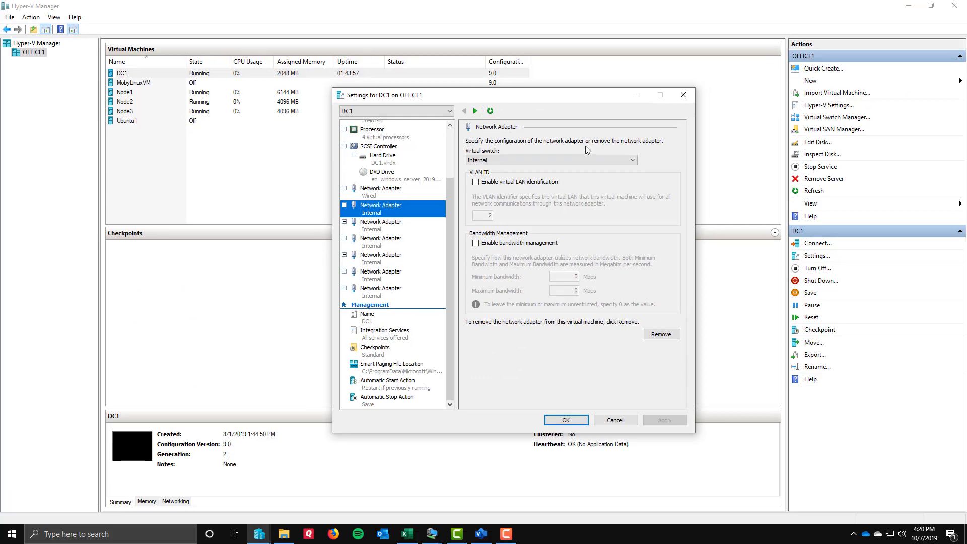
{"action": "left_click", "coordinate": [567, 59]}
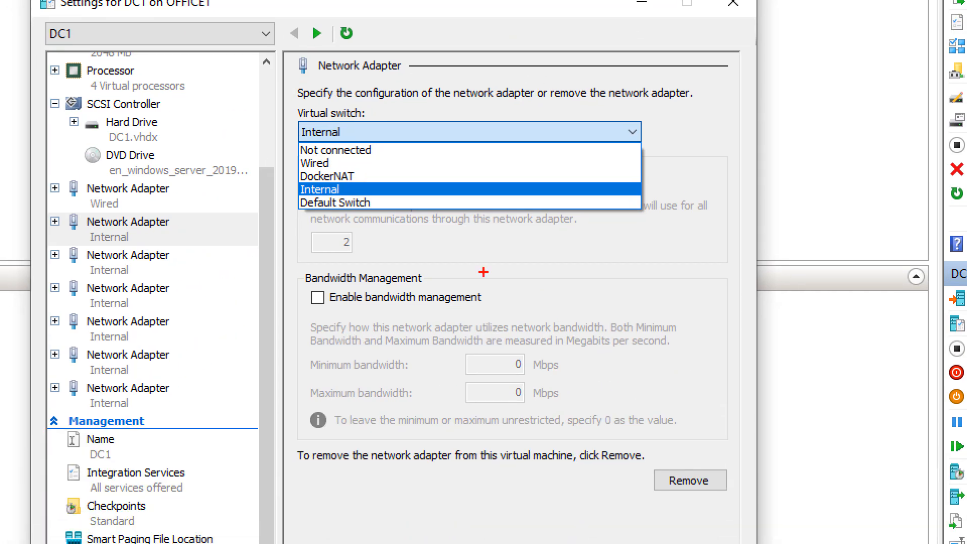
{"action": "left_click_drag", "start_coordinate": [348, 190], "coordinate": [407, 168]}
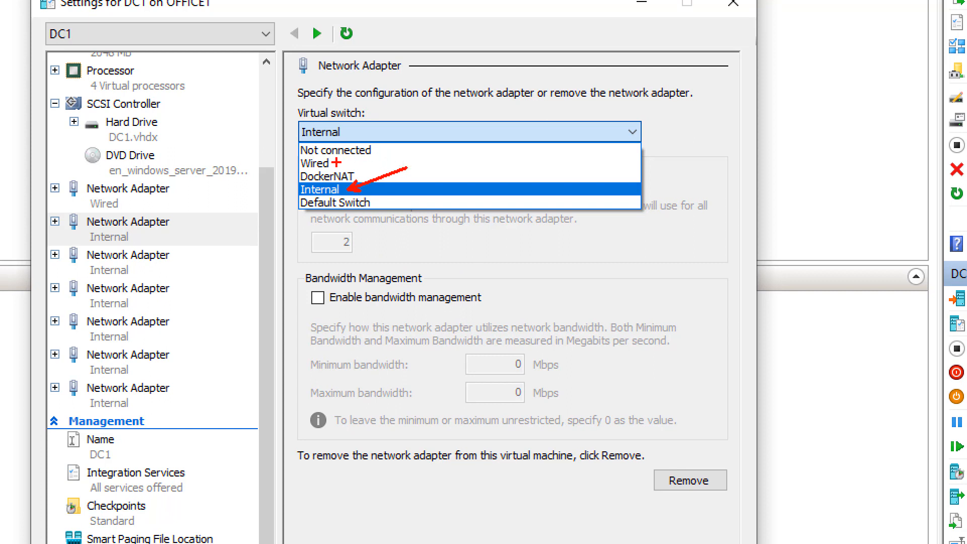
{"action": "left_click_drag", "start_coordinate": [335, 162], "coordinate": [400, 145]}
{"action": "key", "text": "Escape"}
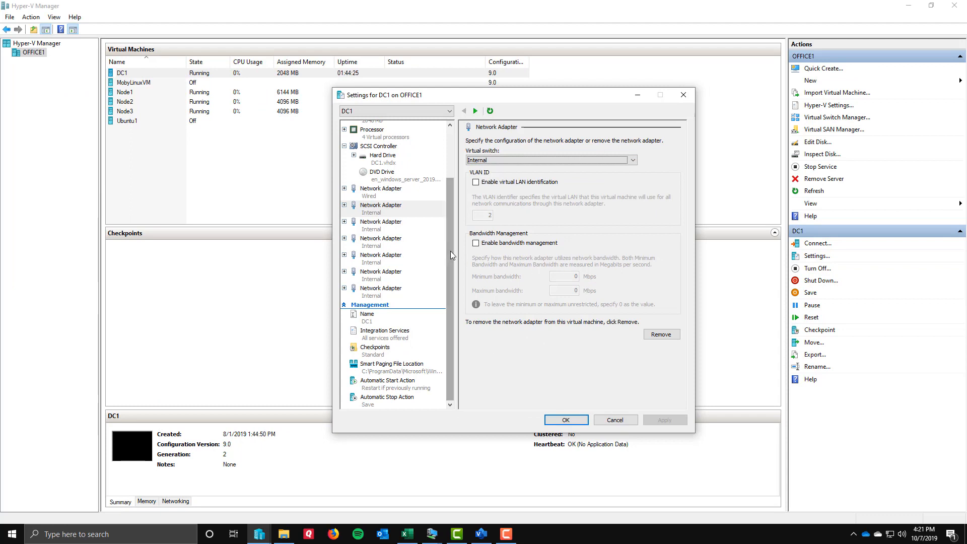
View the Network Adapter option for adding hardware to DC1, then close its settings without adding anything.
{"action": "left_click_drag", "start_coordinate": [450, 251], "coordinate": [450, 174]}
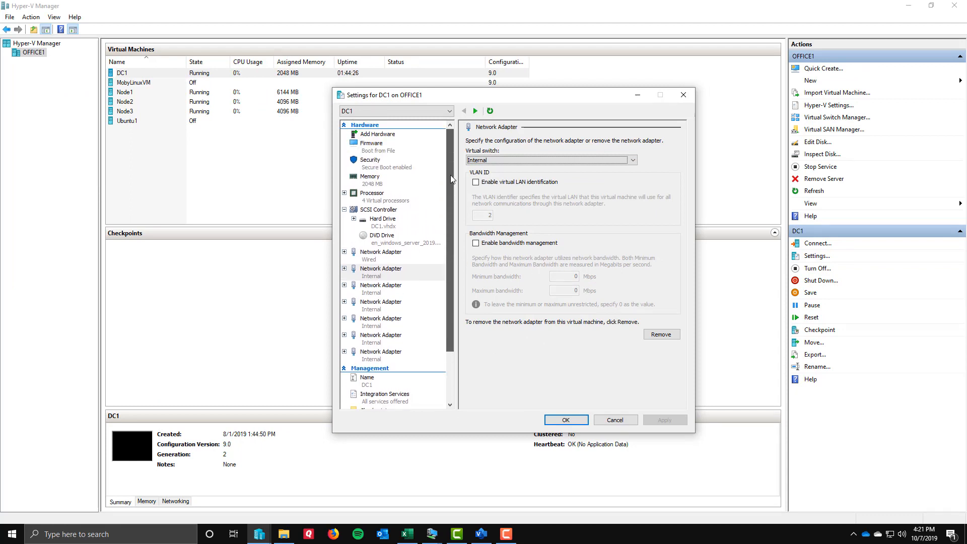
{"action": "left_click", "coordinate": [373, 135]}
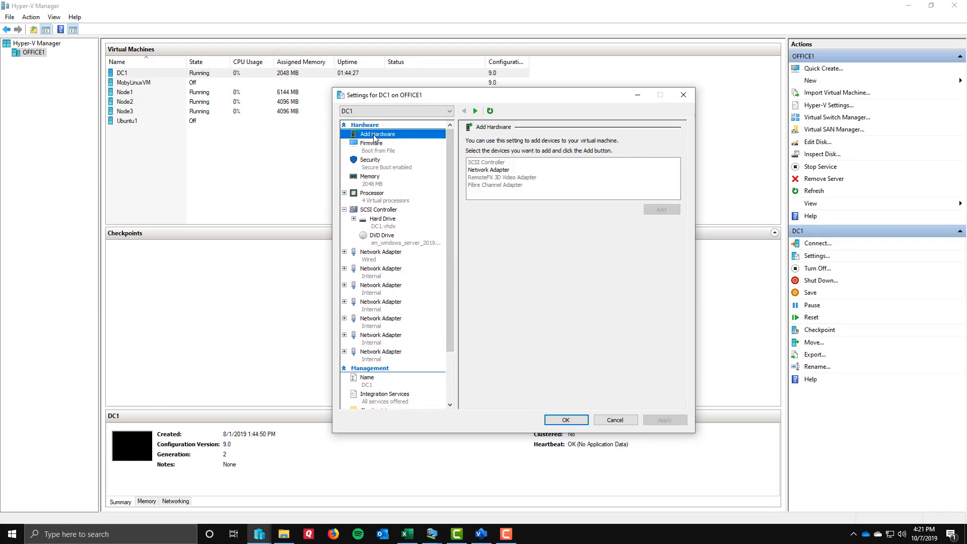
{"action": "left_click", "coordinate": [485, 170]}
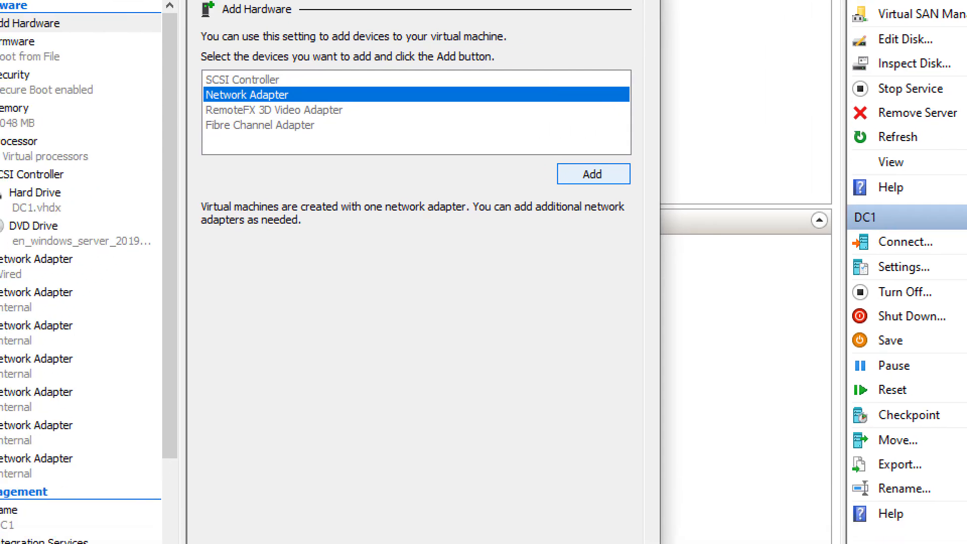
{"action": "left_click_drag", "start_coordinate": [558, 174], "coordinate": [479, 174]}
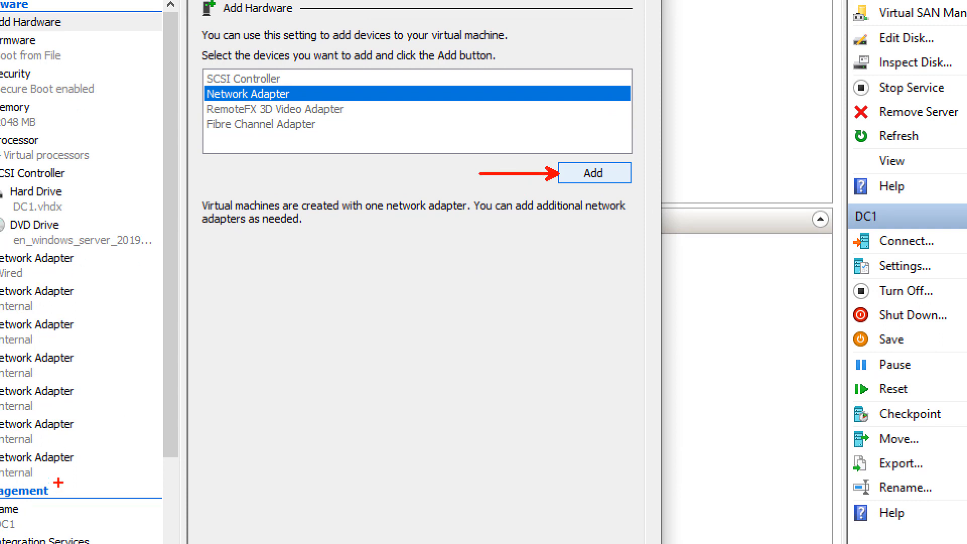
{"action": "left_click_drag", "start_coordinate": [59, 473], "coordinate": [159, 416]}
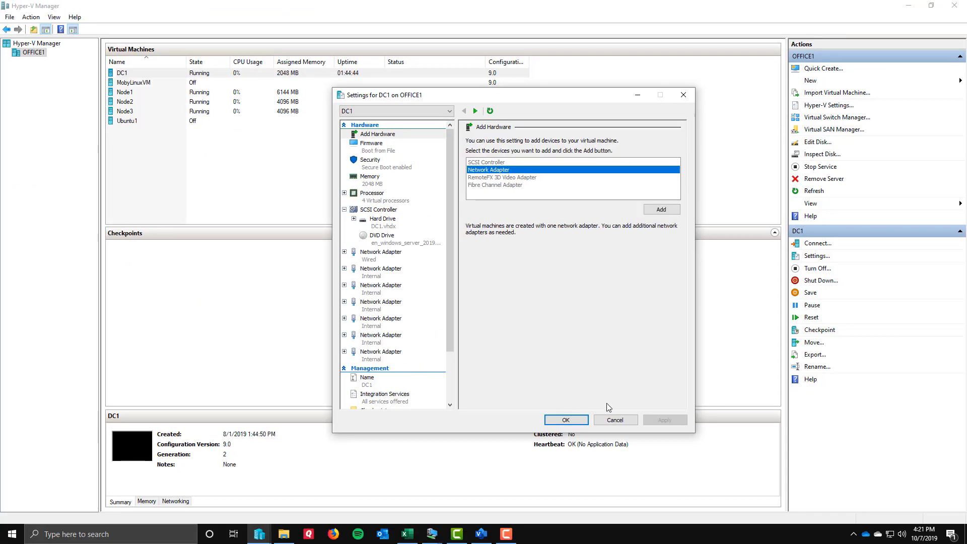
{"action": "left_click", "coordinate": [614, 419]}
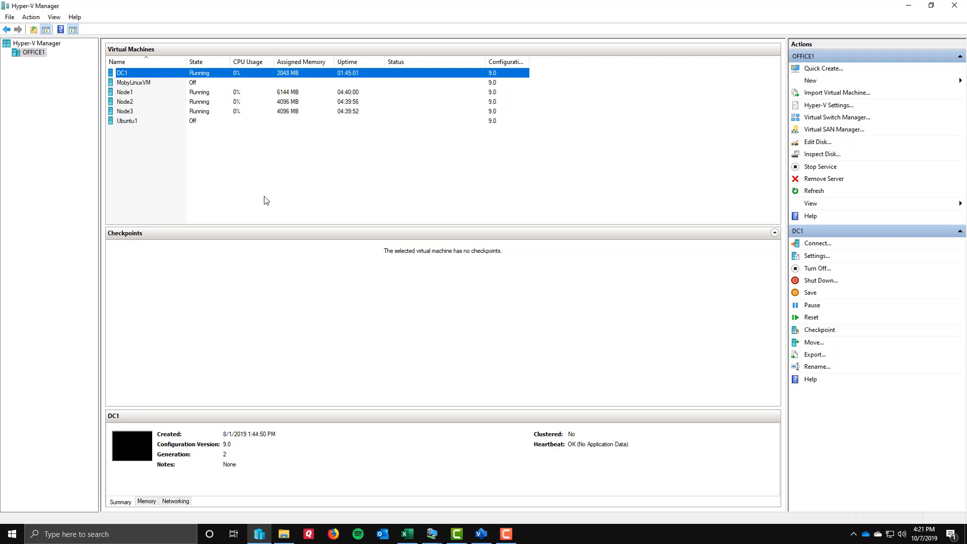
Open the Node1 virtual machine's settings, examine its network adapters, and close the settings without changes.
{"action": "left_click", "coordinate": [127, 93]}
{"action": "right_click", "coordinate": [127, 94]}
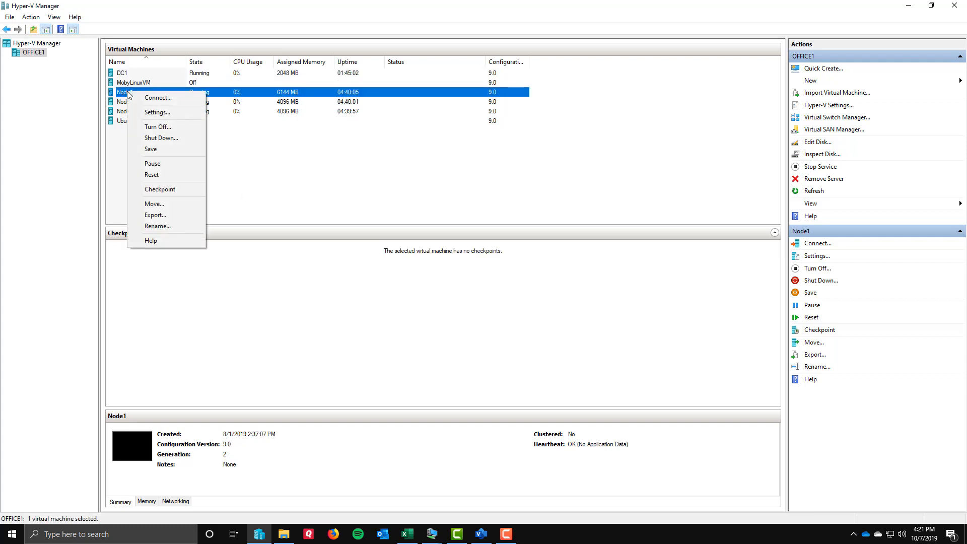
{"action": "left_click", "coordinate": [145, 112]}
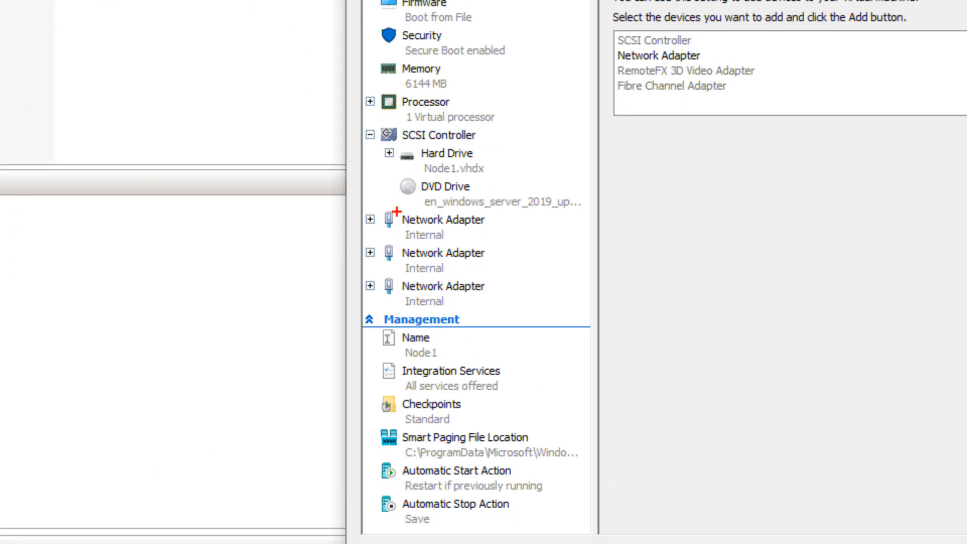
{"action": "mouse_move", "coordinate": [397, 211]}
{"action": "left_mouse_down"}
{"action": "mouse_move", "coordinate": [410, 302]}
{"action": "mouse_move", "coordinate": [468, 314]}
{"action": "left_mouse_up"}
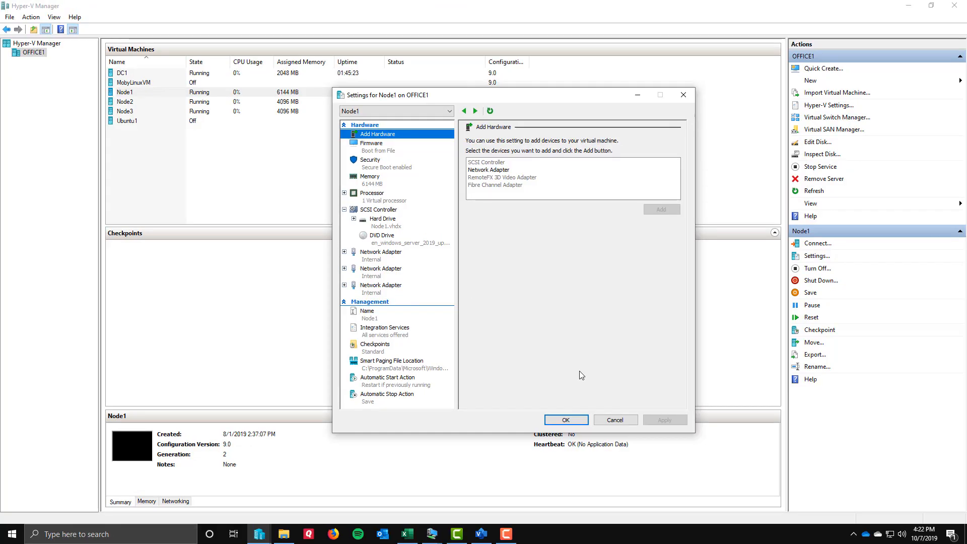
{"action": "left_click", "coordinate": [614, 420]}
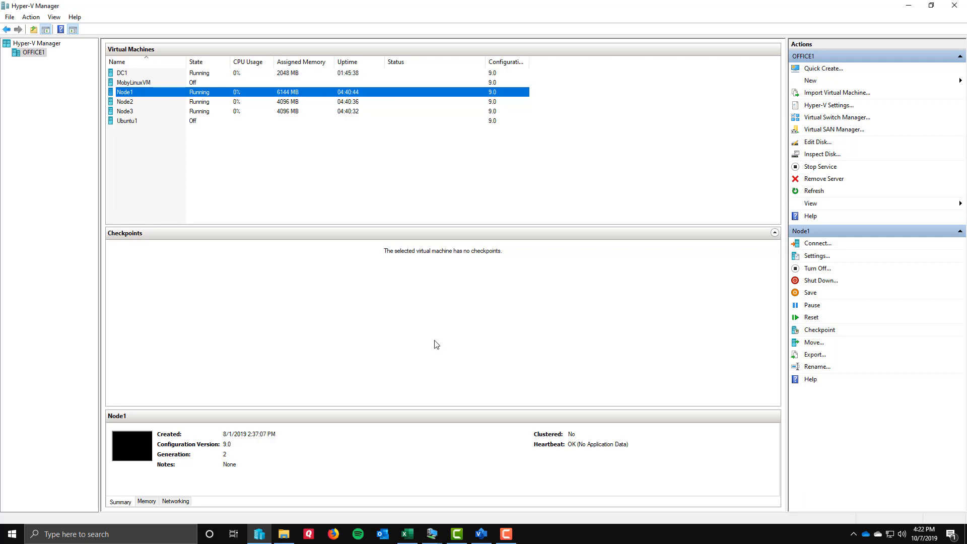
Switch to the DC1 virtual machine connection and bring up its Network Connections window.
{"action": "left_click", "coordinate": [432, 538]}
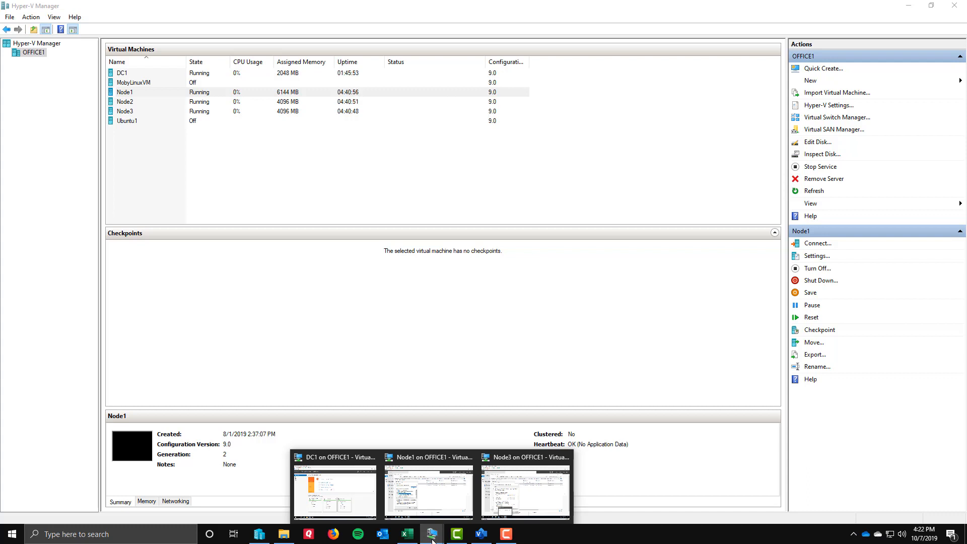
{"action": "left_click", "coordinate": [352, 491]}
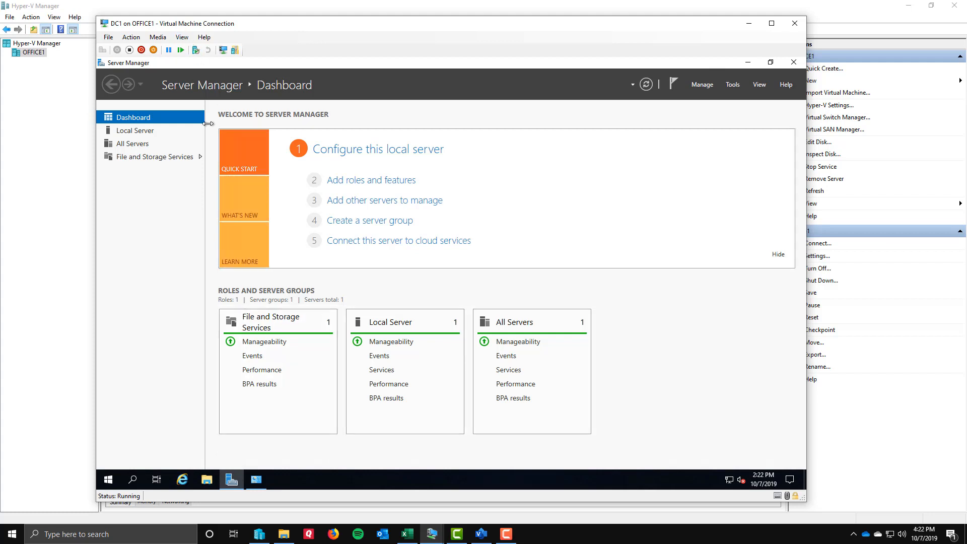
{"action": "left_click", "coordinate": [256, 481]}
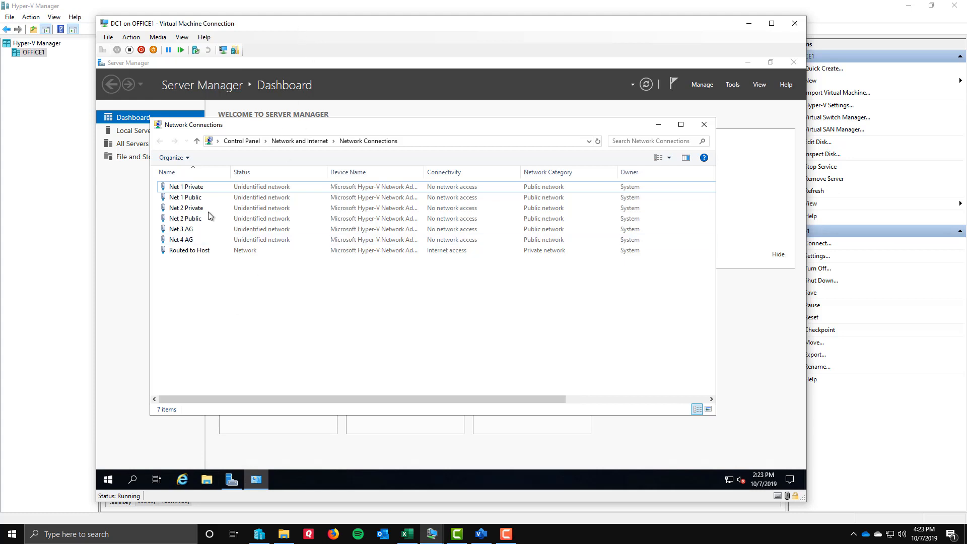
Inspect the Net 1 Private, Routed to Host and Net 1 Public connections in DC1's Network Connections.
{"action": "left_click", "coordinate": [191, 190]}
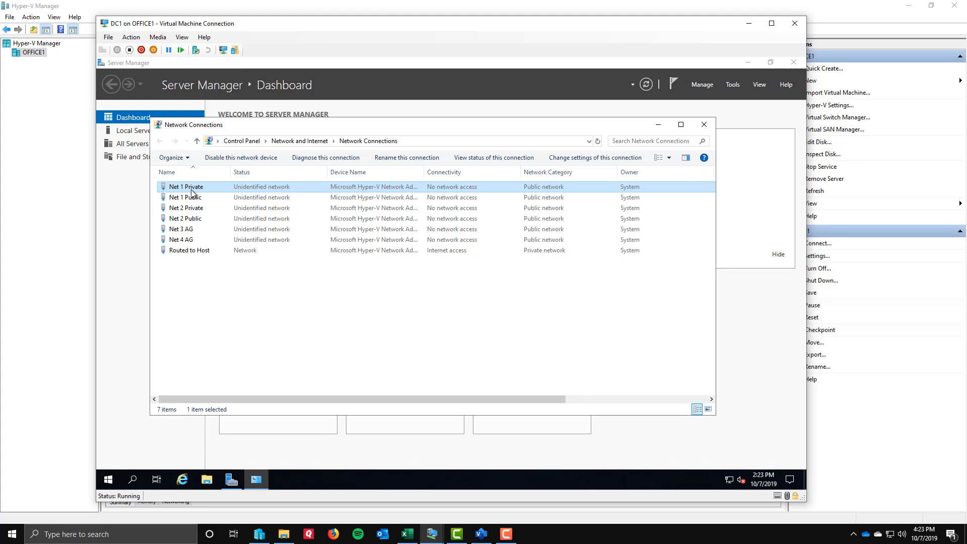
{"action": "left_click", "coordinate": [191, 251]}
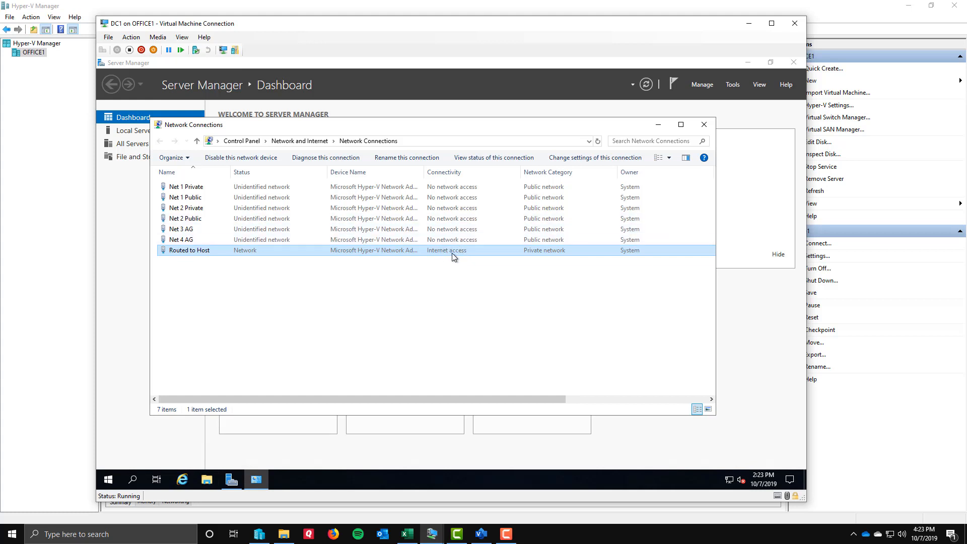
{"action": "left_click", "coordinate": [200, 198]}
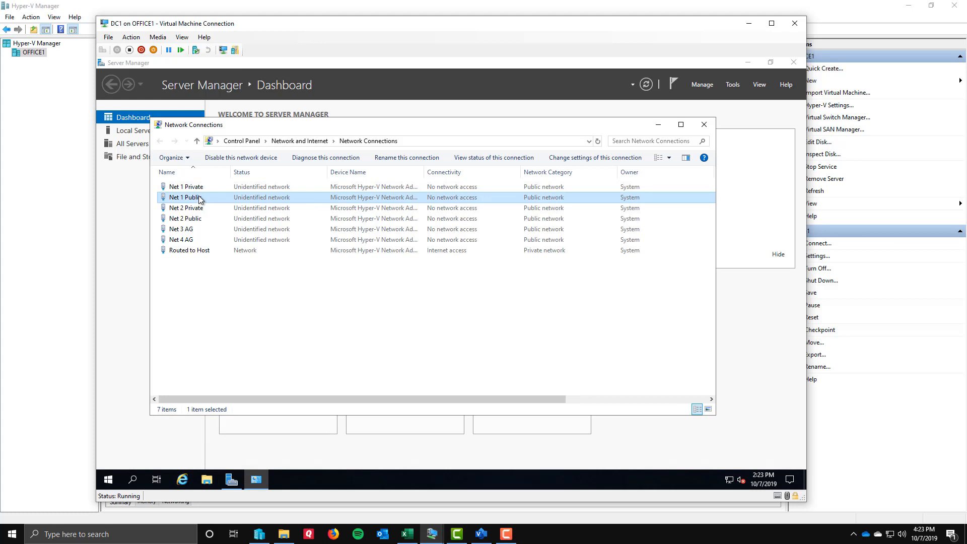
Inspect the Net 1 Private, Net 2 Public, Net 2 Private, Net 3 AG and Net 4 AG connections, then minimize Network Connections.
{"action": "left_click", "coordinate": [197, 220]}
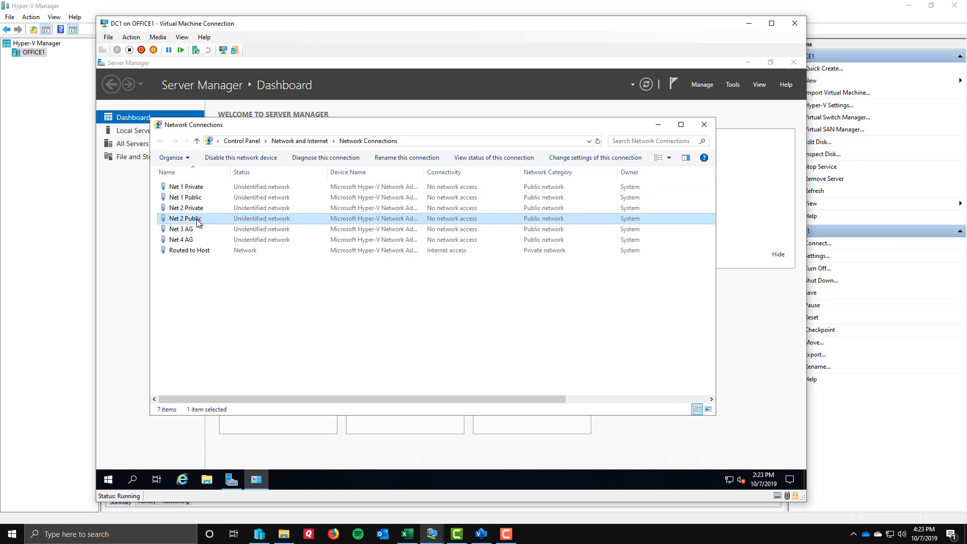
{"action": "left_click", "coordinate": [198, 189]}
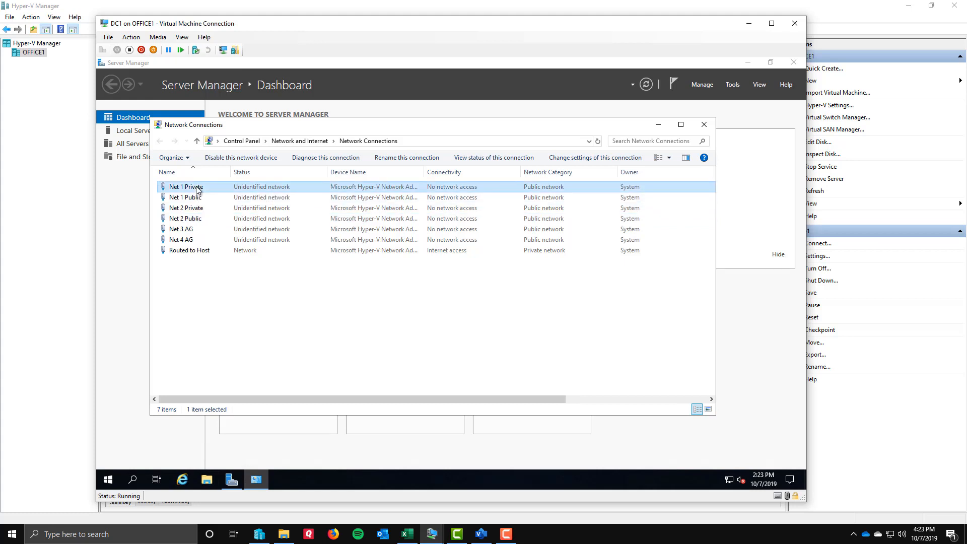
{"action": "left_click", "coordinate": [197, 210]}
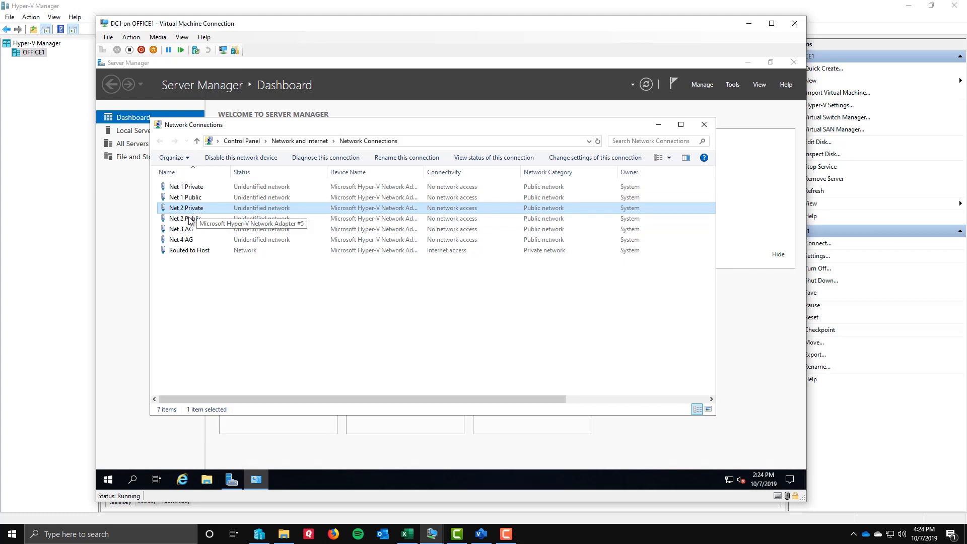
{"action": "left_click", "coordinate": [188, 231]}
{"action": "left_click", "coordinate": [190, 242]}
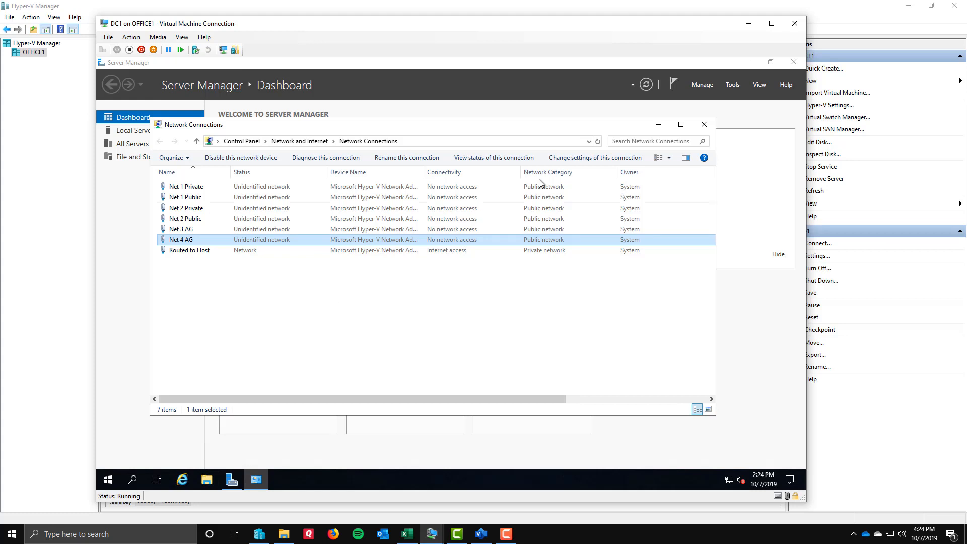
{"action": "left_click", "coordinate": [657, 127]}
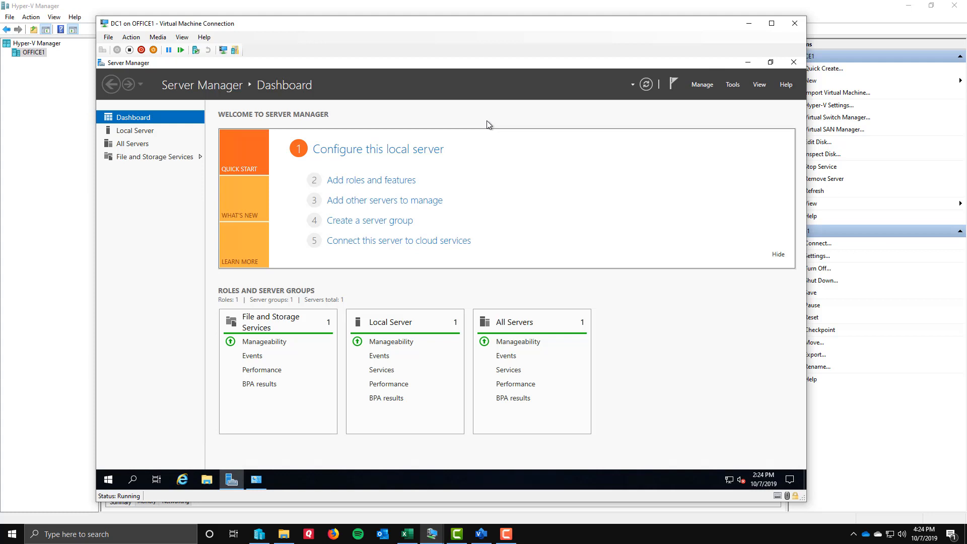
Start adding roles and features with a role-based or feature-based installation, choosing DC1 from the server pool as destination.
{"action": "left_click", "coordinate": [363, 182]}
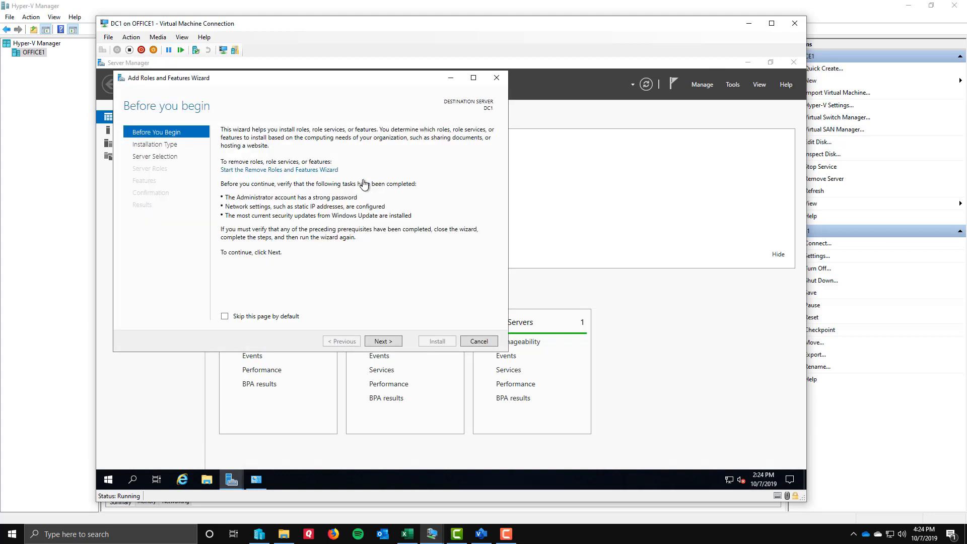
{"action": "left_click", "coordinate": [390, 343]}
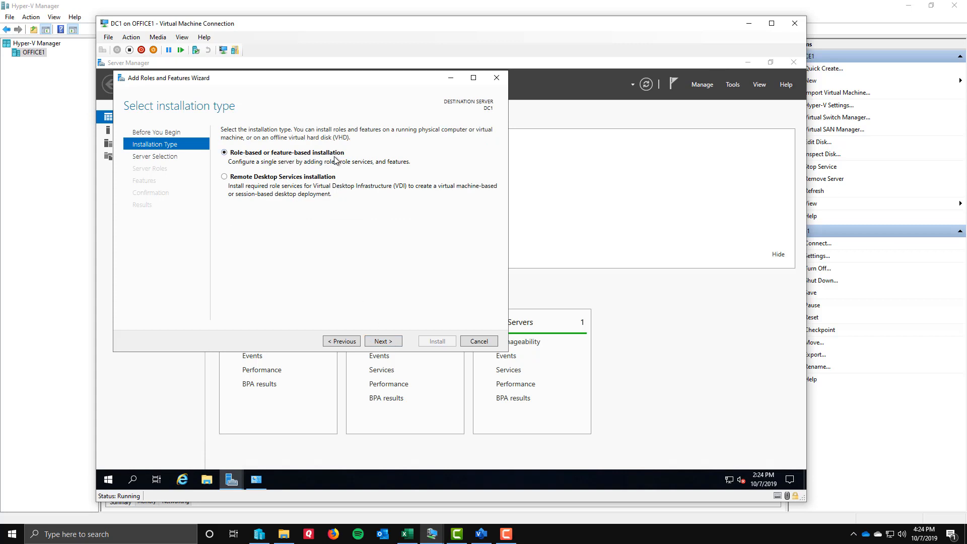
{"action": "left_click", "coordinate": [385, 343]}
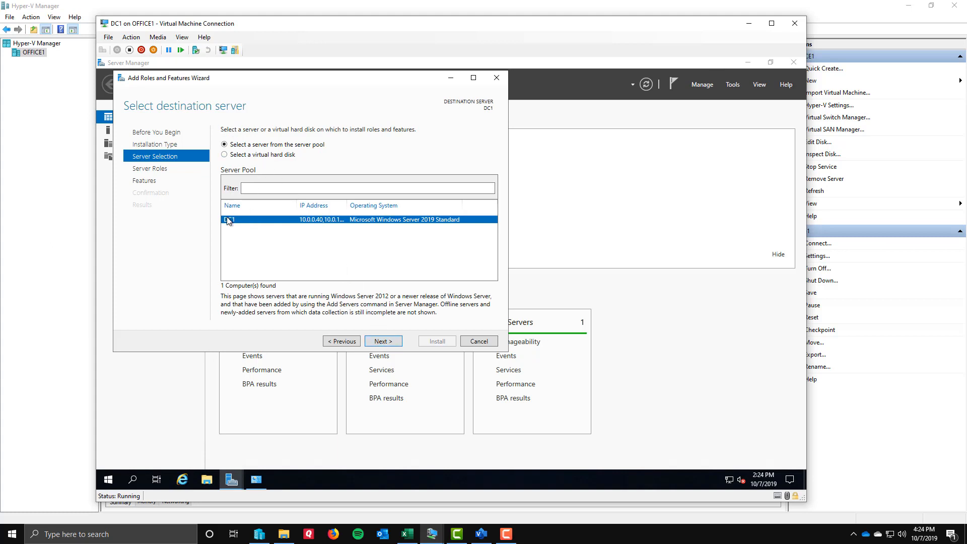
{"action": "left_click", "coordinate": [383, 342]}
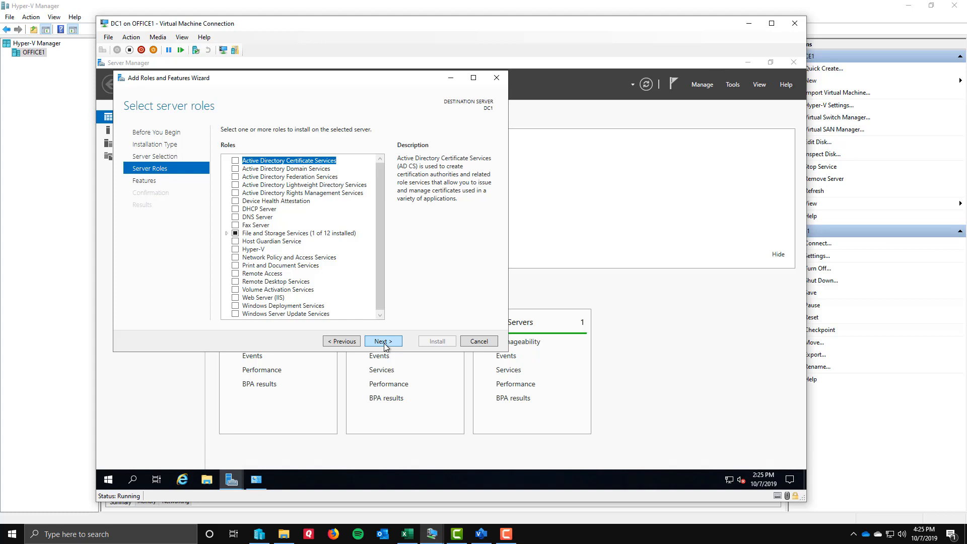
Select the Active Directory Domain Services role with its required features and management tools, and proceed to the feature selection.
{"action": "left_click", "coordinate": [289, 169]}
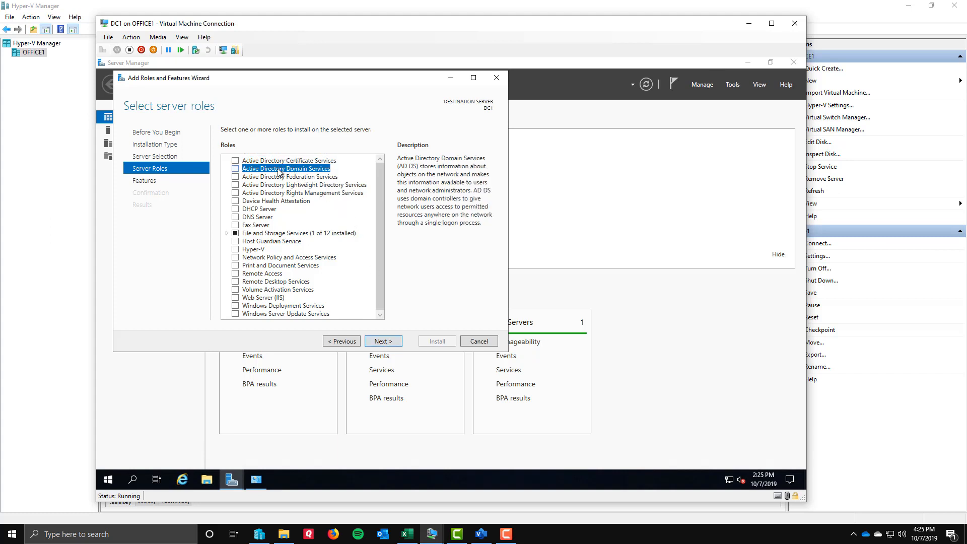
{"action": "left_click", "coordinate": [235, 169]}
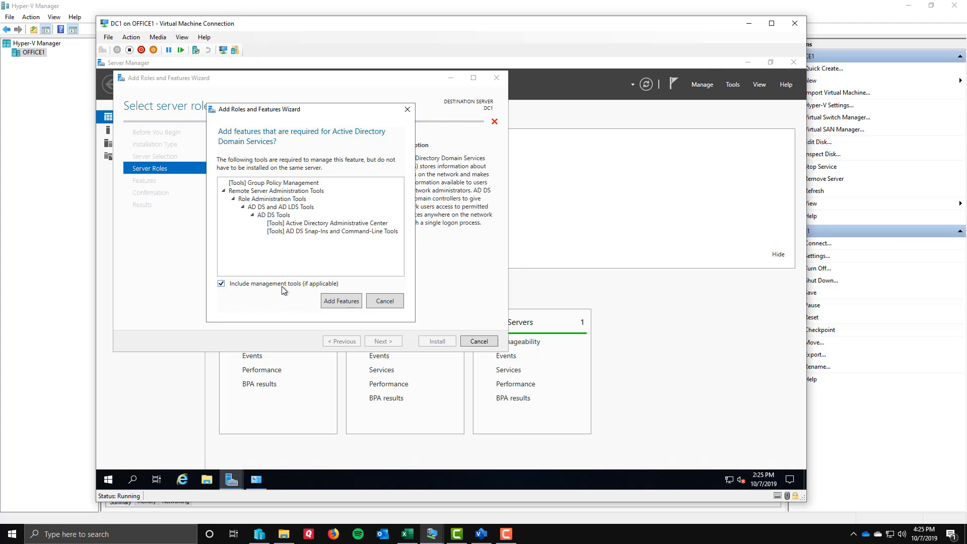
{"action": "left_click", "coordinate": [341, 301]}
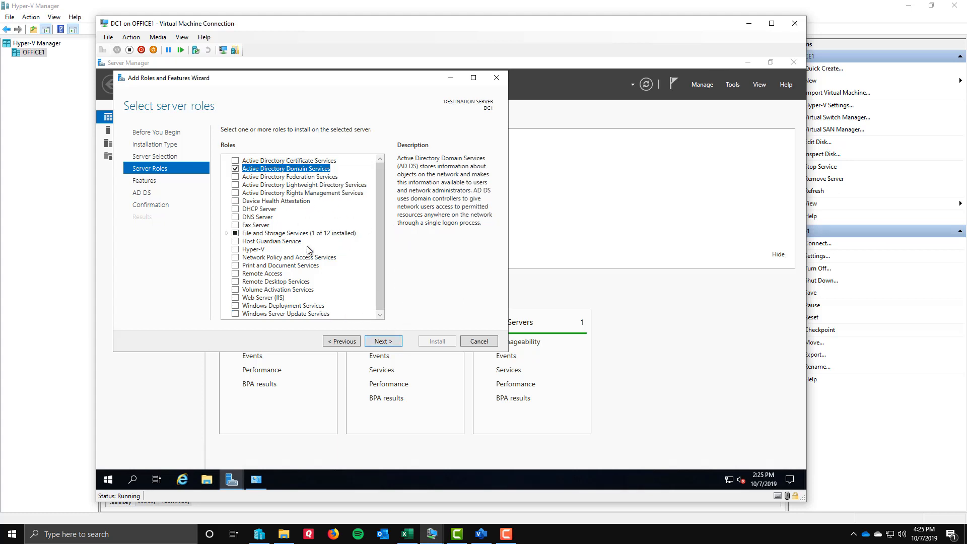
{"action": "left_click", "coordinate": [394, 348]}
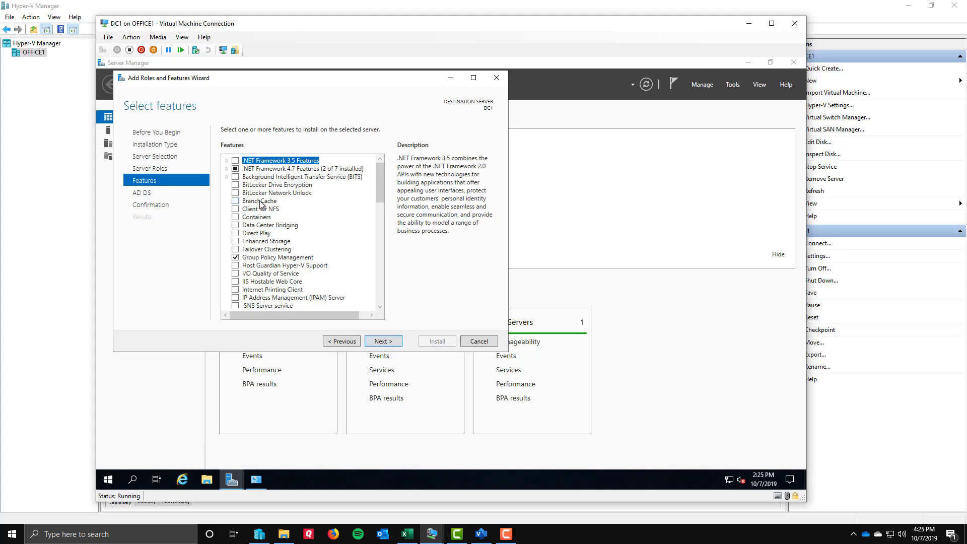
Examine Group Policy Management and the AD DS tools under Remote Server Administration Tools in the features list.
{"action": "left_click", "coordinate": [293, 259]}
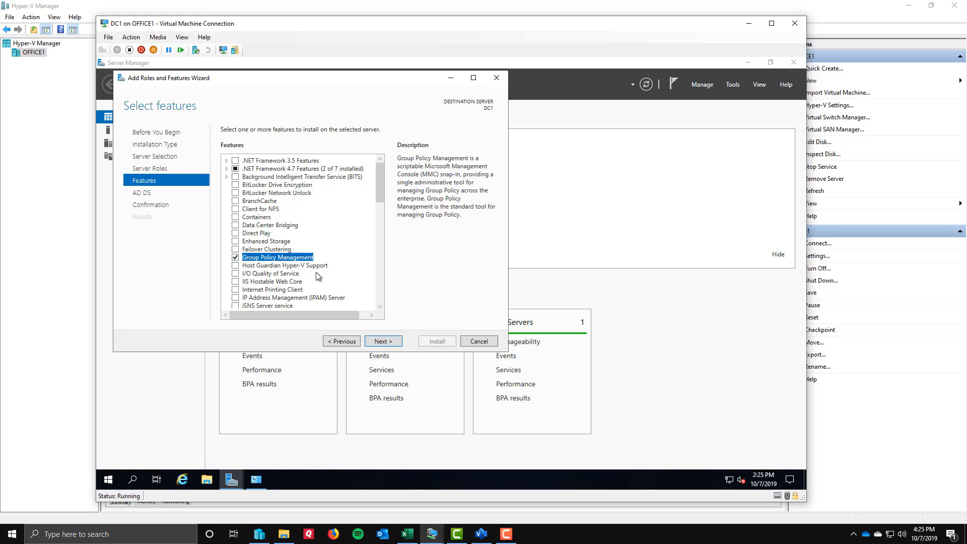
{"action": "scroll", "coordinate": [316, 272], "scroll_direction": "down", "scroll_amount": 7}
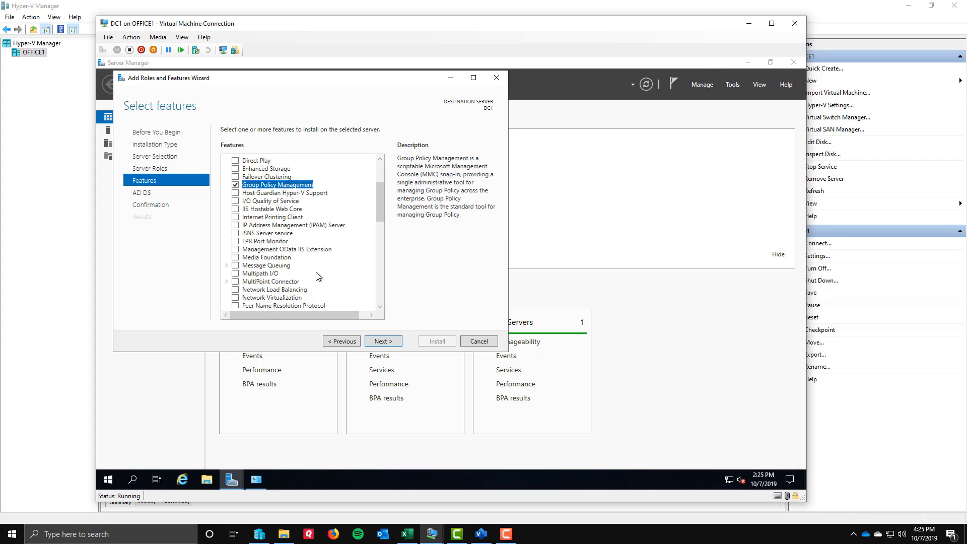
{"action": "scroll", "coordinate": [316, 272], "scroll_direction": "down", "scroll_amount": 3}
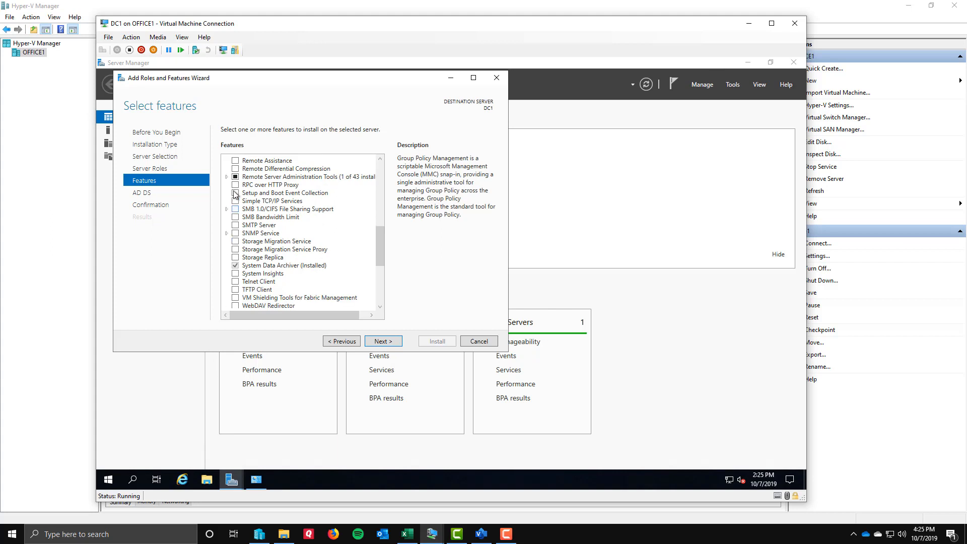
{"action": "left_click", "coordinate": [226, 177]}
{"action": "left_click", "coordinate": [235, 192]}
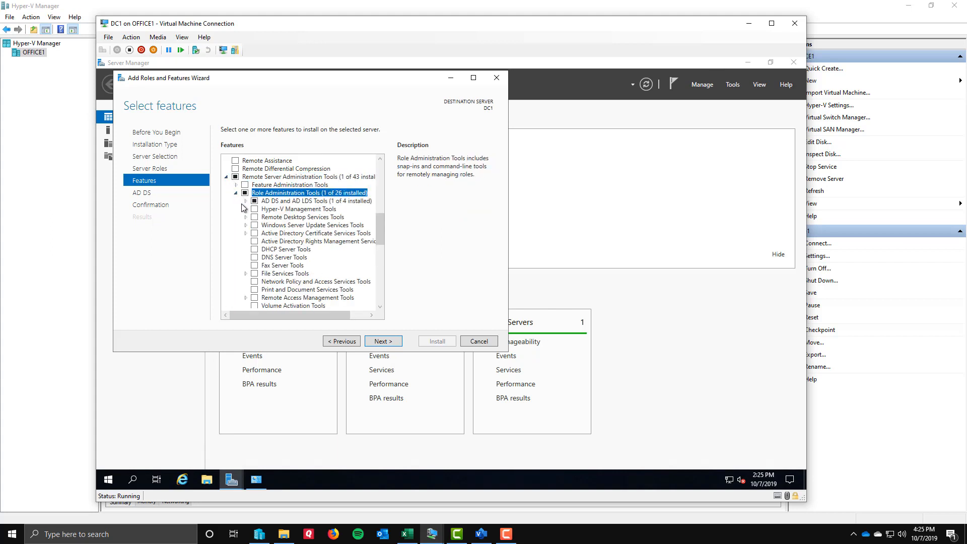
{"action": "left_click", "coordinate": [245, 200]}
{"action": "left_click", "coordinate": [256, 216]}
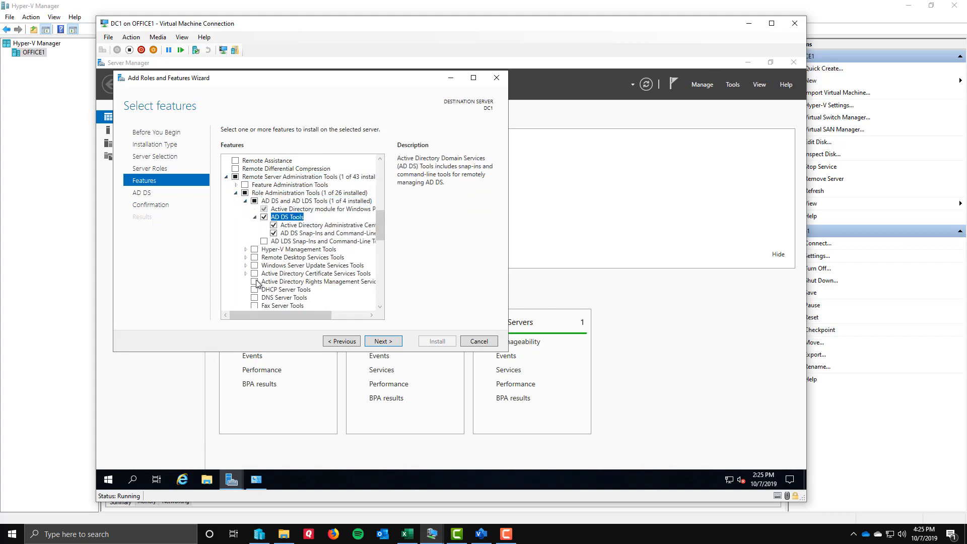
{"action": "left_click_drag", "start_coordinate": [263, 315], "coordinate": [292, 316]}
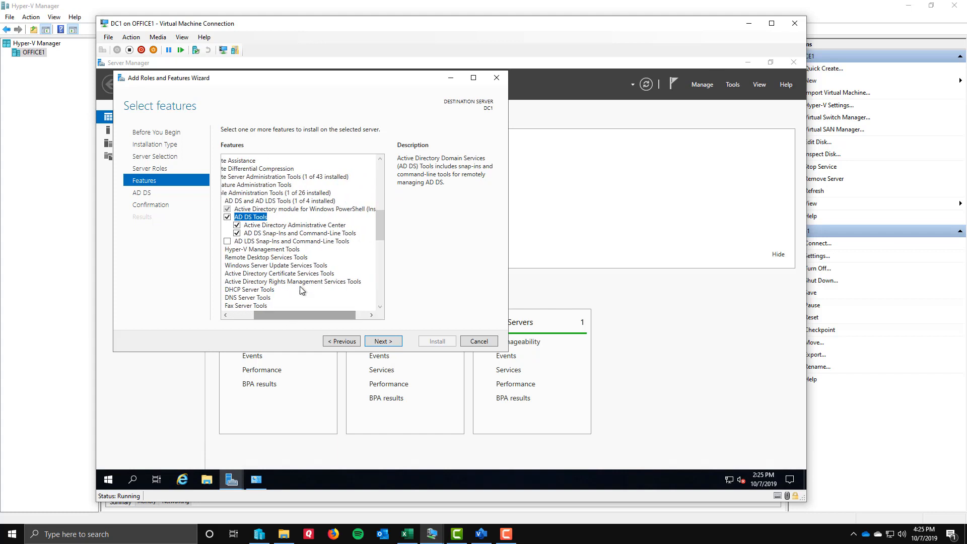
{"action": "left_click", "coordinate": [290, 212]}
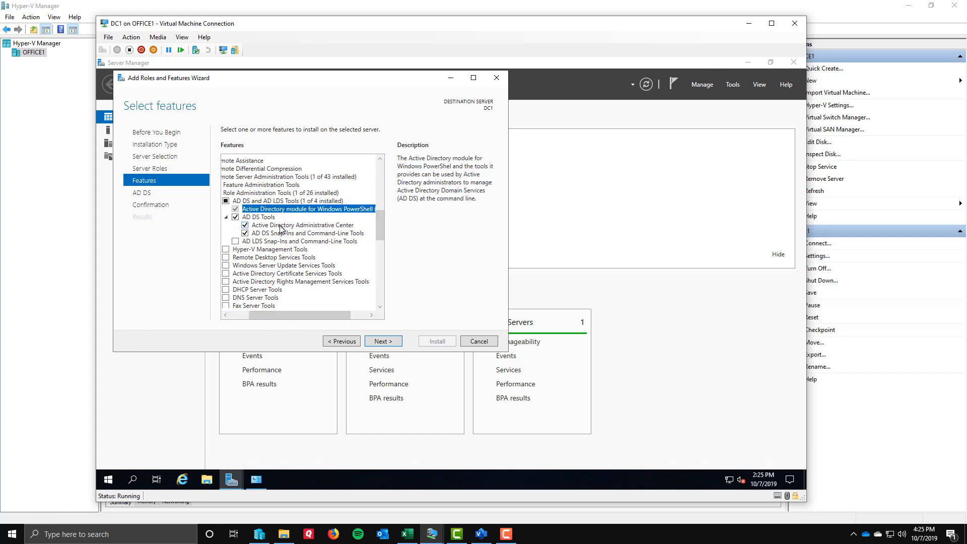
{"action": "left_click", "coordinate": [281, 227]}
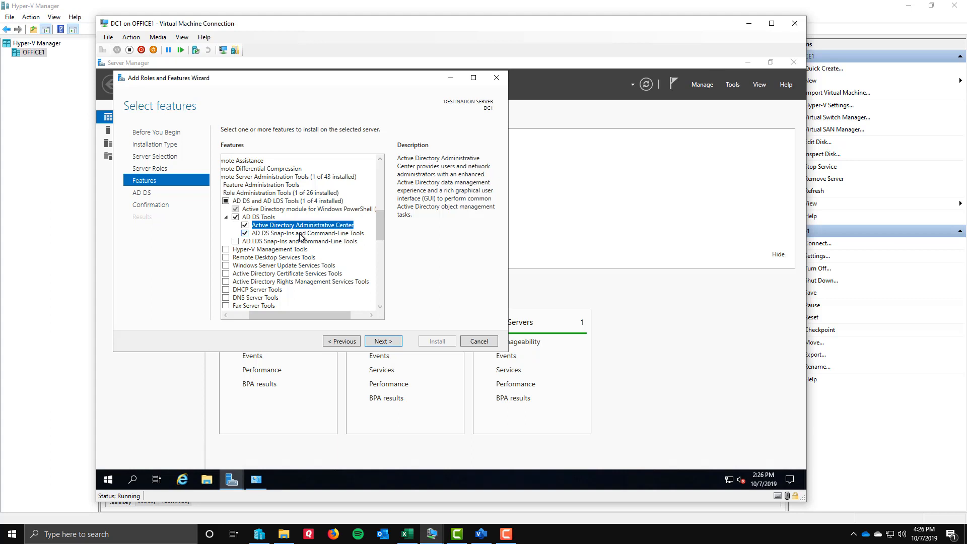
{"action": "left_click_drag", "start_coordinate": [297, 315], "coordinate": [277, 315]}
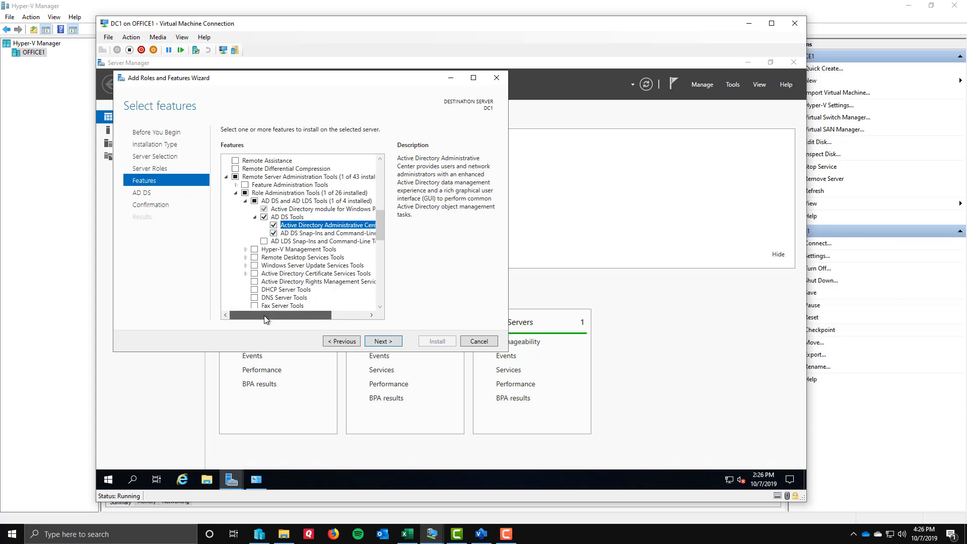
Accept the selected features and install Active Directory Domain Services with its management tools on DC1.
{"action": "left_click", "coordinate": [382, 342]}
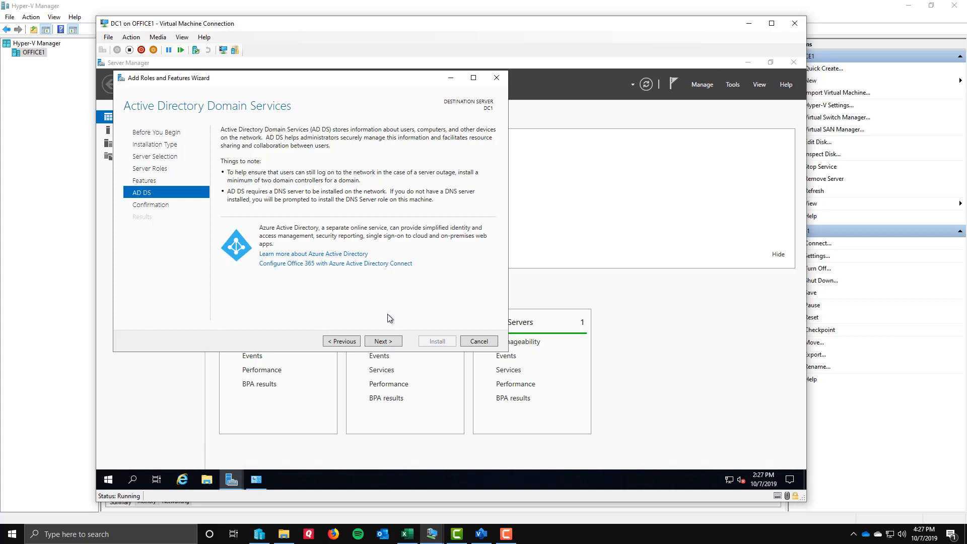
{"action": "left_click", "coordinate": [383, 342]}
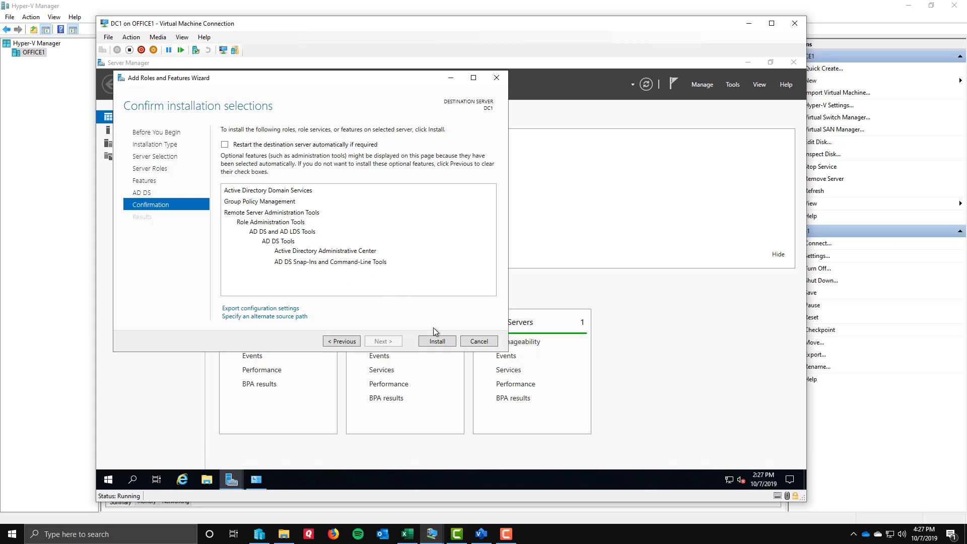
{"action": "left_click", "coordinate": [437, 341]}
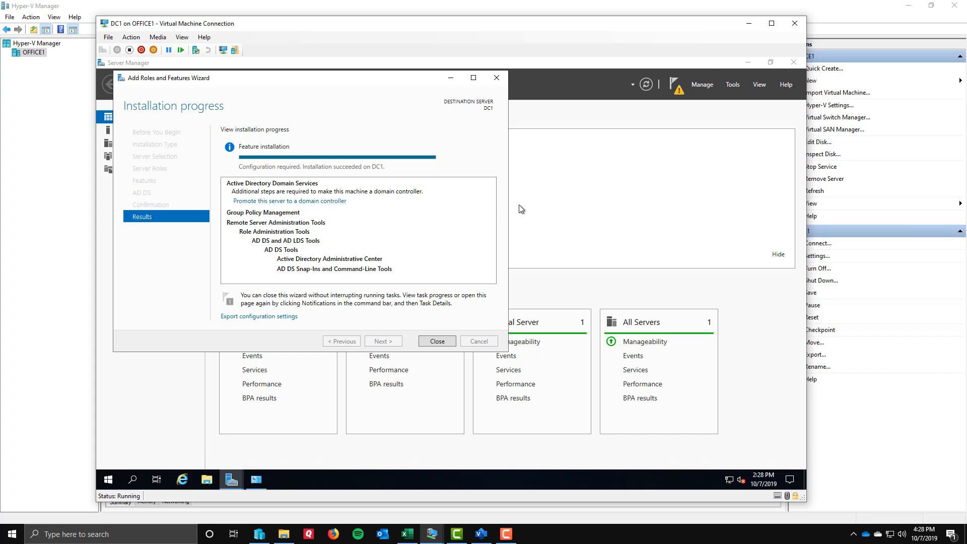
Start promoting DC1 to a domain controller, adding a new forest with the root domain name contoso.com, and proceed.
{"action": "left_click", "coordinate": [676, 84]}
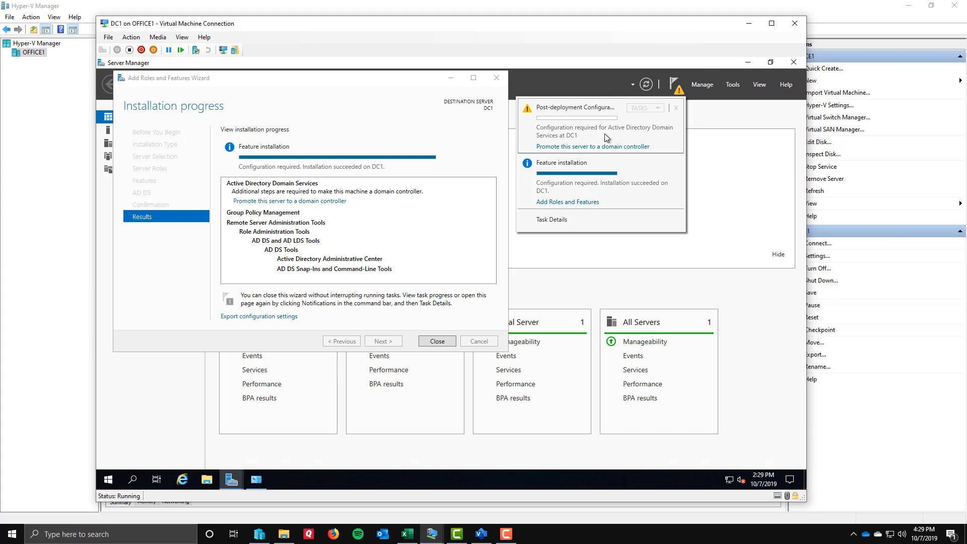
{"action": "left_click", "coordinate": [581, 147]}
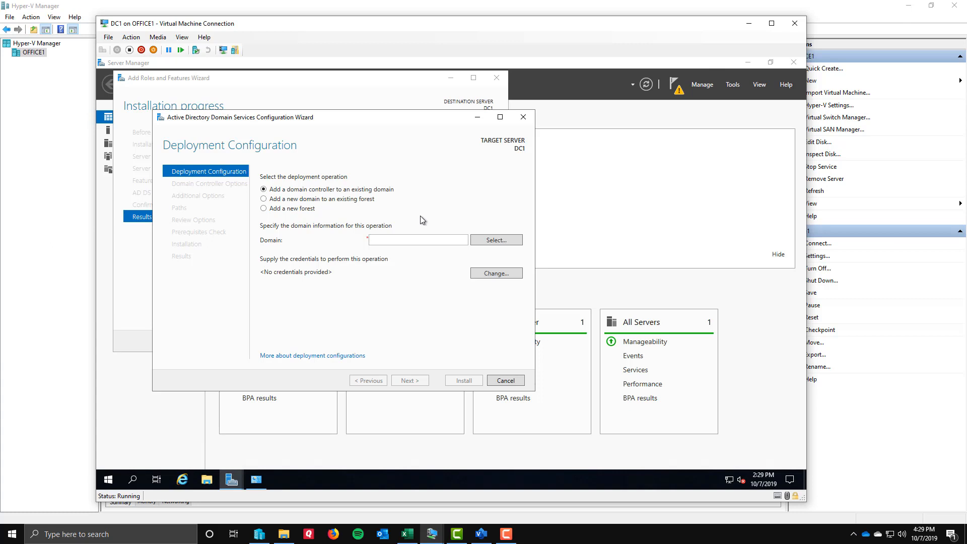
{"action": "left_click", "coordinate": [284, 210]}
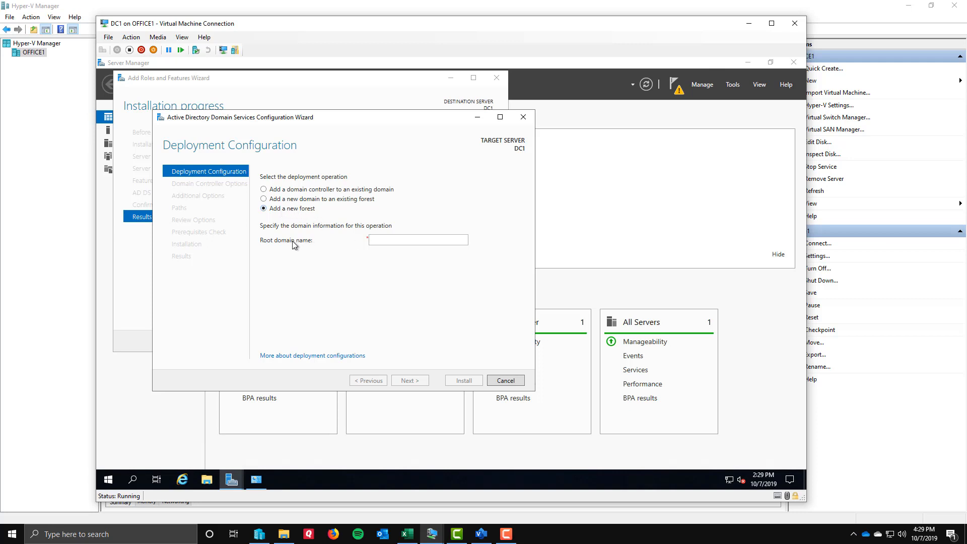
{"action": "left_click", "coordinate": [388, 241]}
{"action": "type", "text": "contoso.com"}
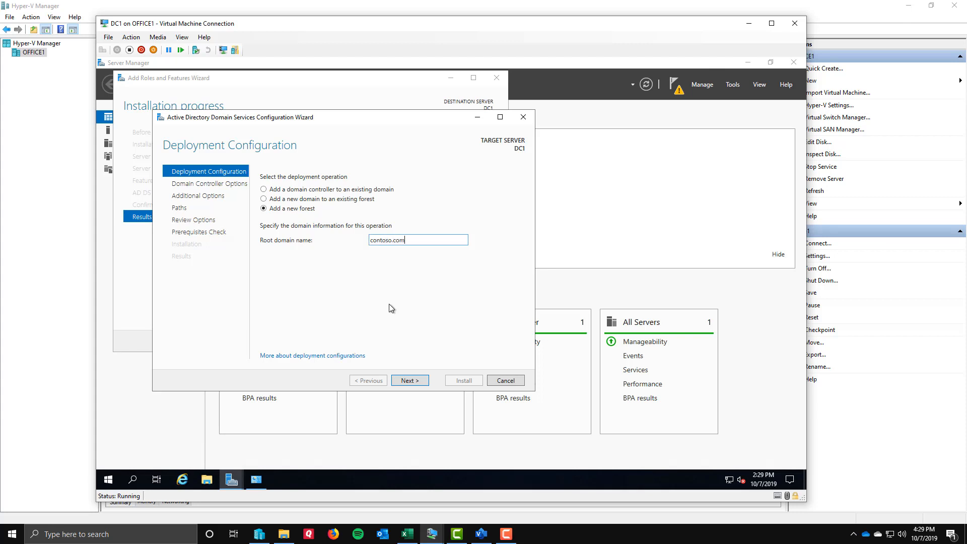
{"action": "left_click", "coordinate": [407, 380]}
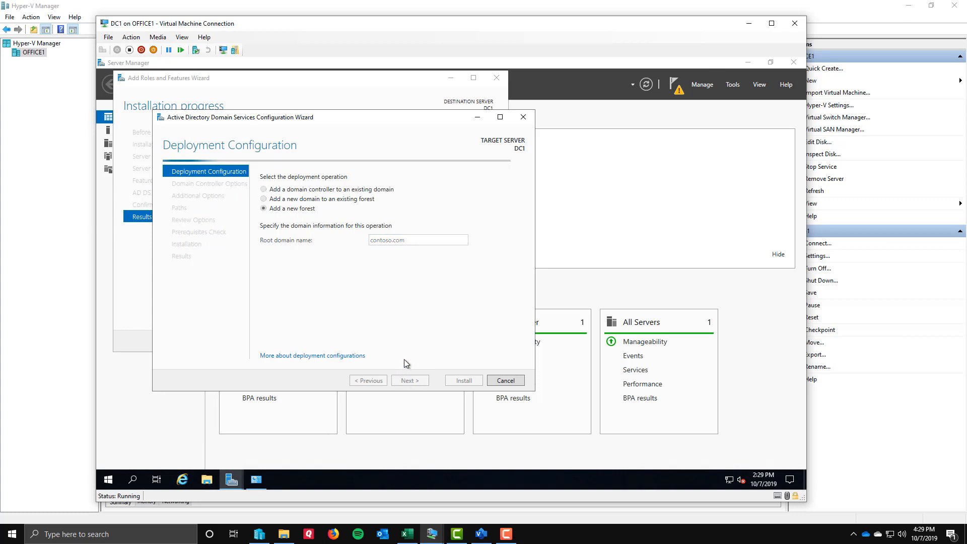
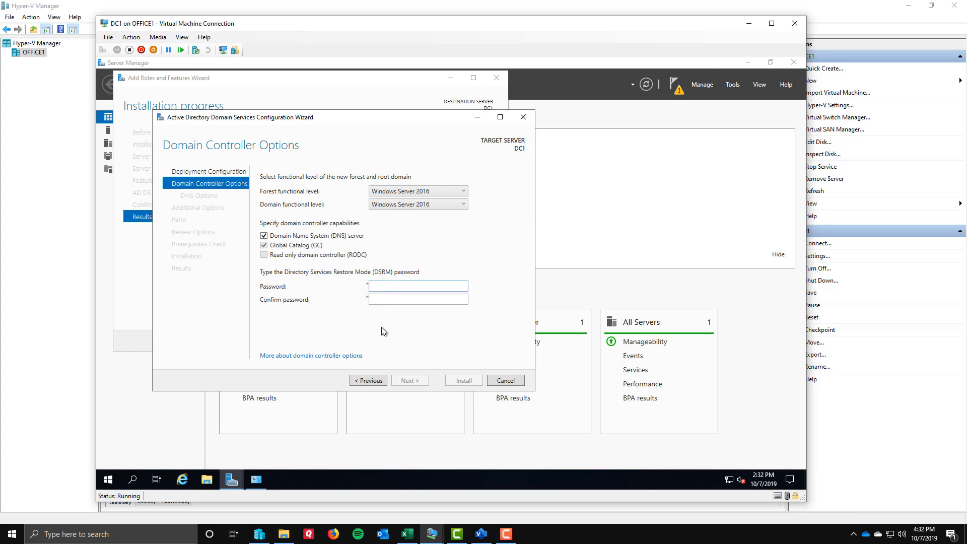
Enter and confirm the Directory Services Restore Mode password, keeping the default domain controller options, and proceed to the DNS options.
{"action": "type", "text": "•••••••••"}
{"action": "key", "text": "Tab"}
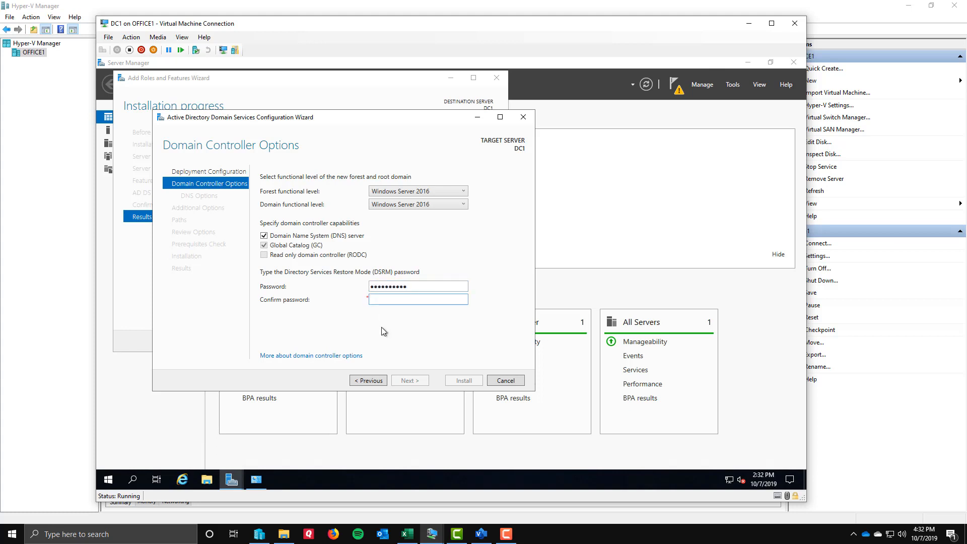
{"action": "type", "text": "••••••••••"}
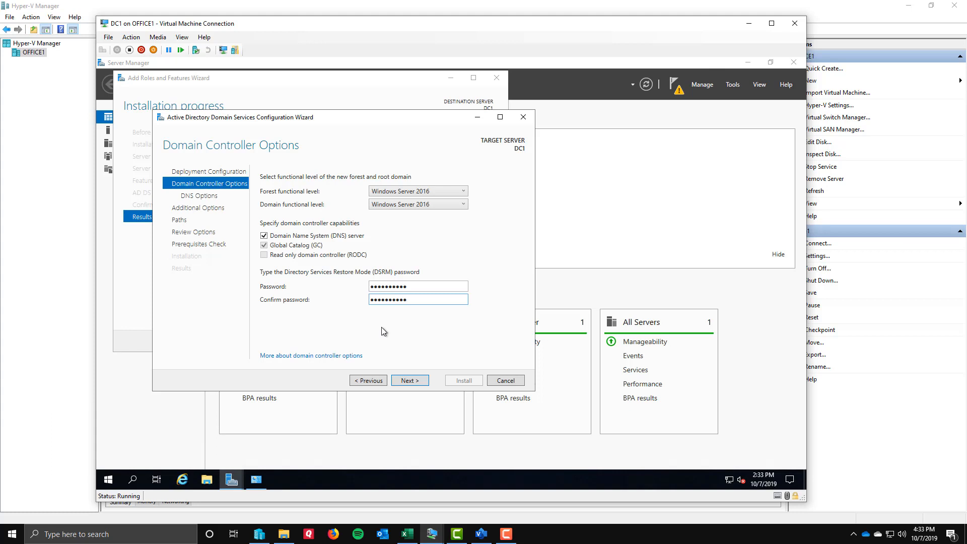
{"action": "left_click", "coordinate": [413, 382]}
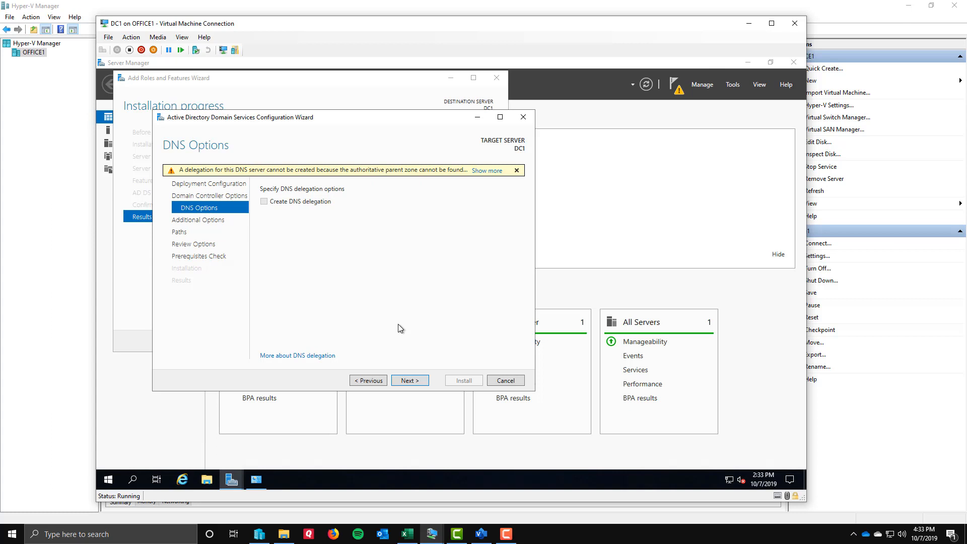
Accept the DNS options, NetBIOS name CONTOSO and default AD DS paths, review the selections, and run the prerequisites check.
{"action": "left_click", "coordinate": [414, 385]}
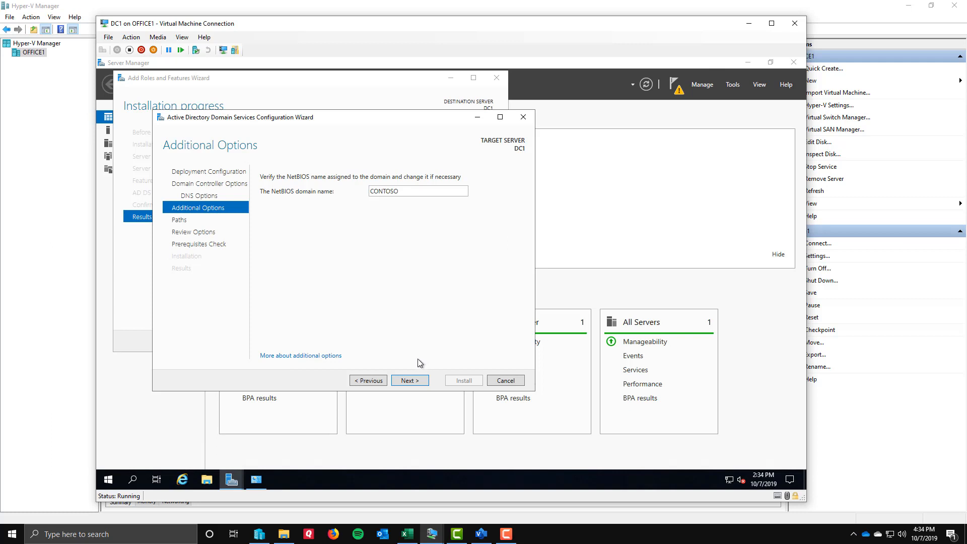
{"action": "left_click", "coordinate": [410, 380]}
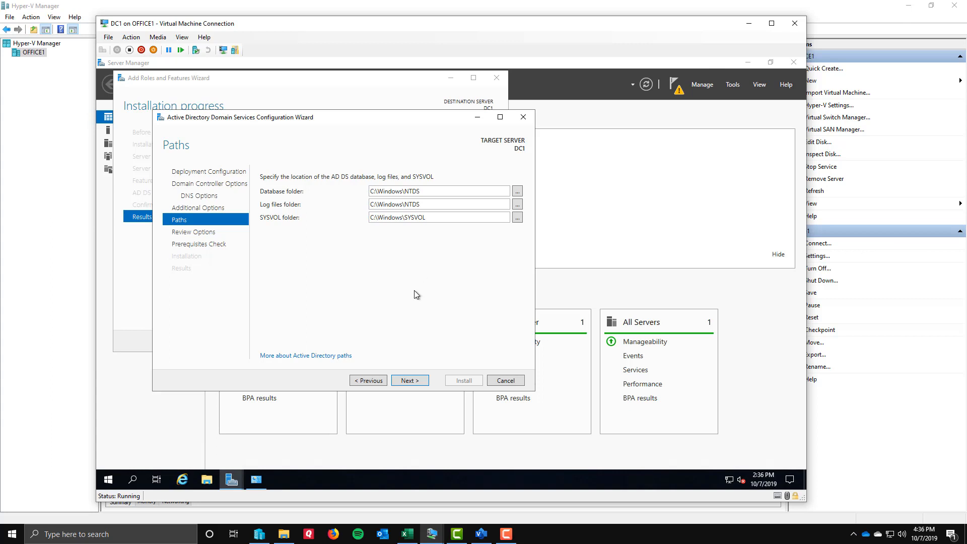
{"action": "left_click", "coordinate": [407, 382]}
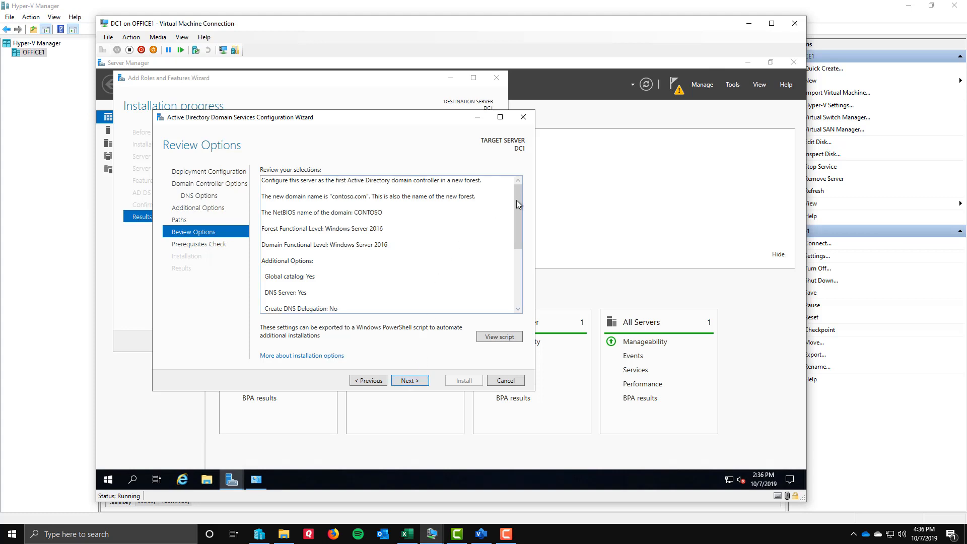
{"action": "left_click_drag", "start_coordinate": [515, 200], "coordinate": [516, 268]}
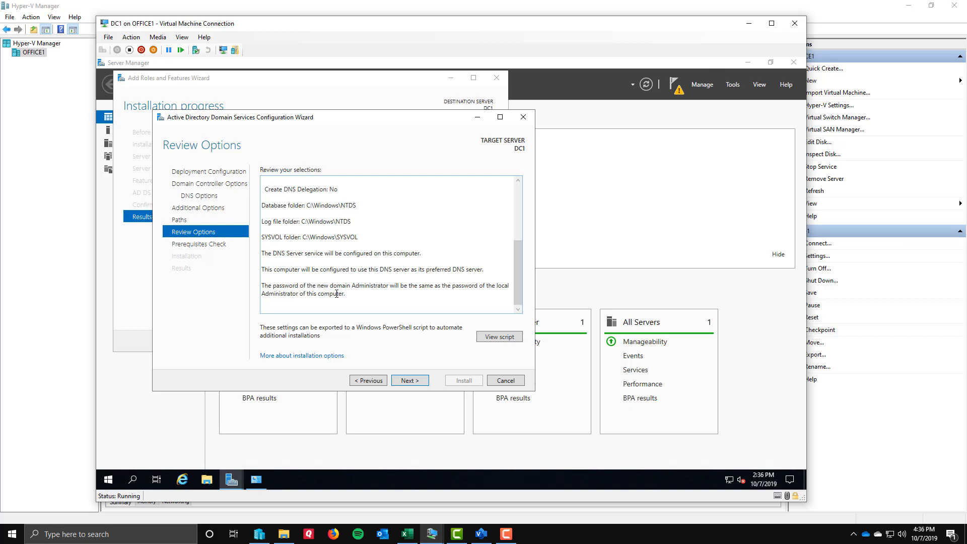
{"action": "left_click", "coordinate": [511, 341]}
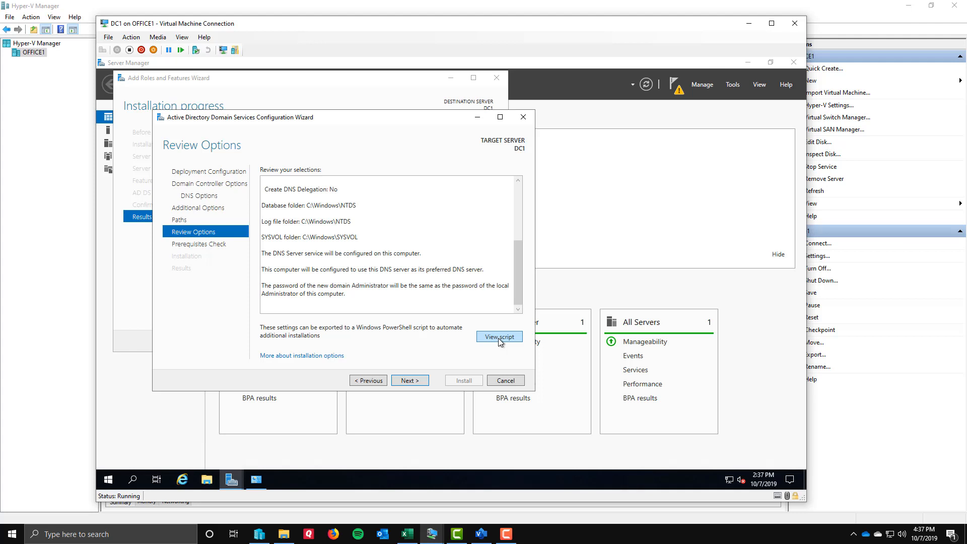
{"action": "left_click", "coordinate": [410, 380]}
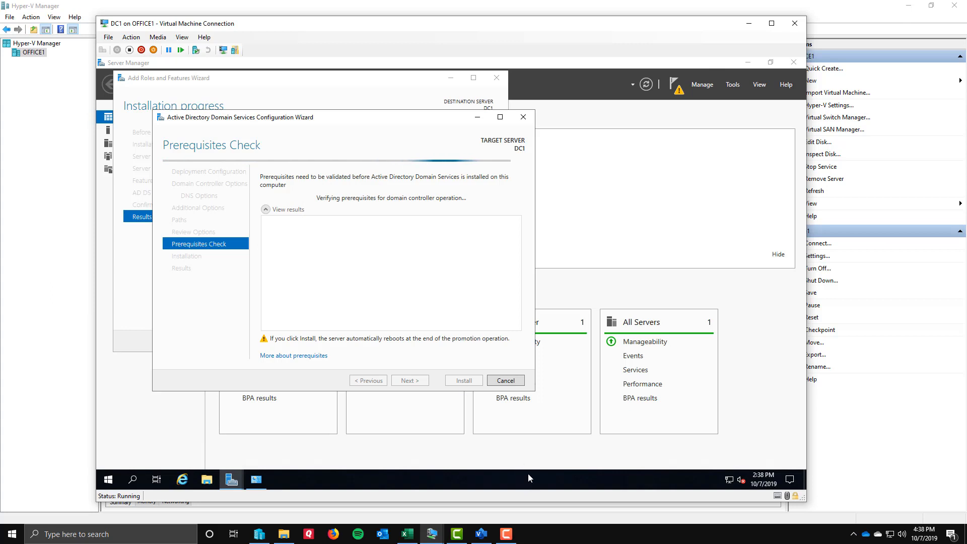
{"action": "mouse_move", "coordinate": [508, 540]}
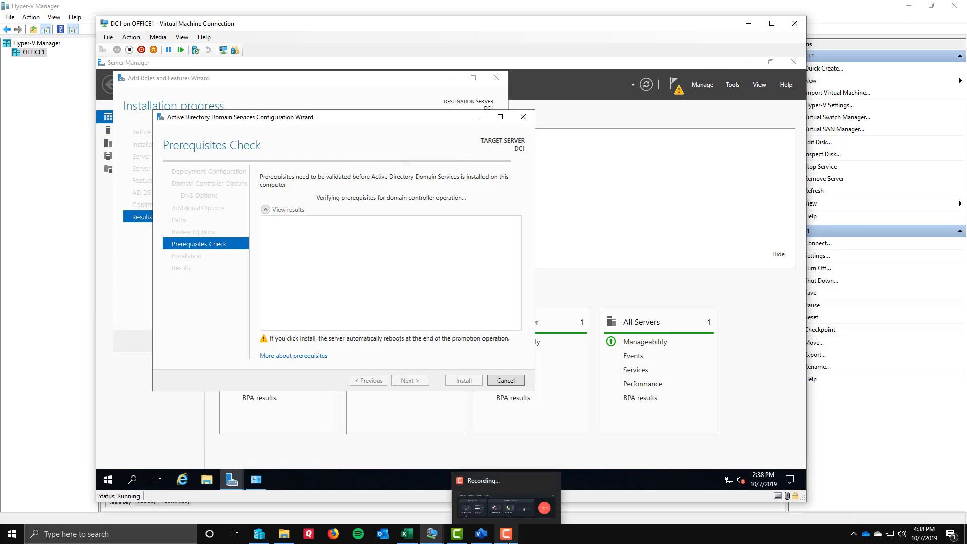
{"action": "left_click", "coordinate": [507, 515]}
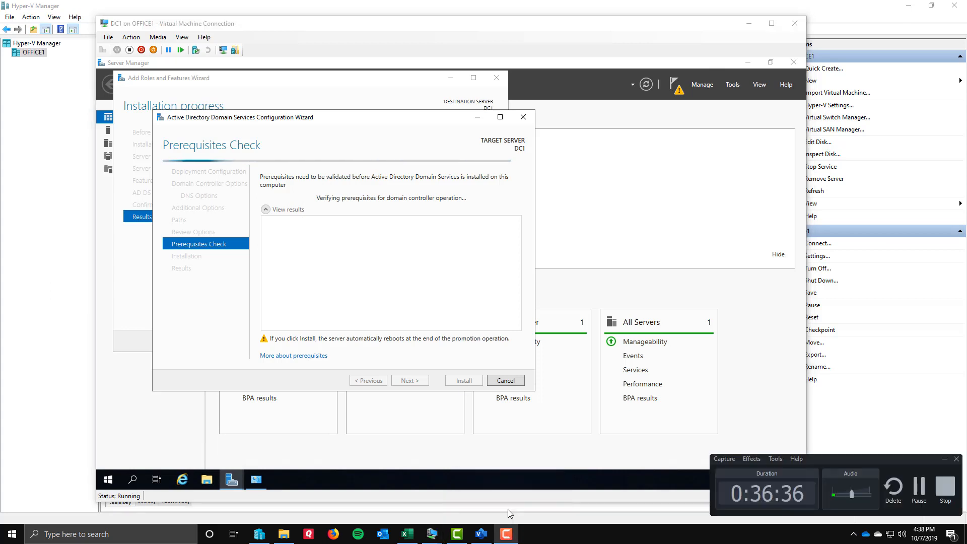
{"action": "left_click", "coordinate": [917, 492]}
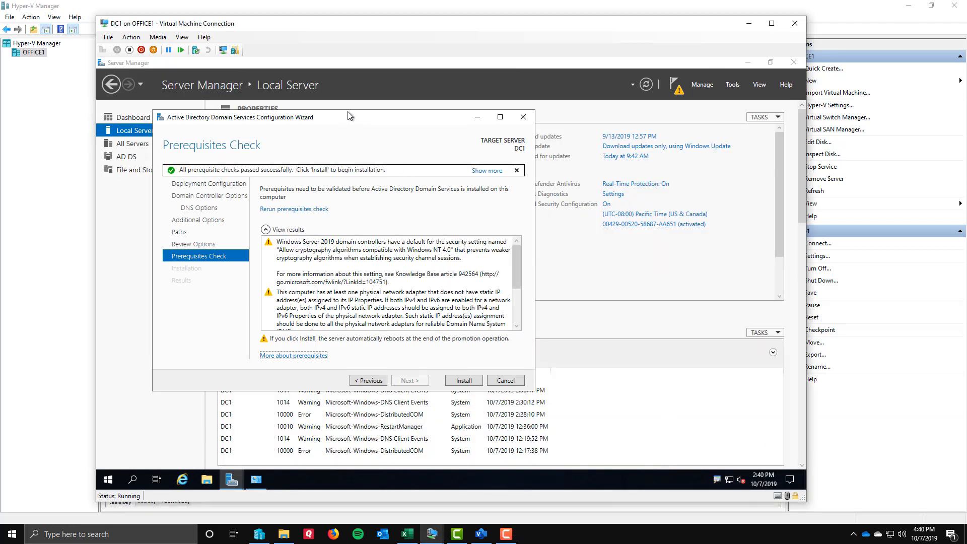
Review the warnings and results of the prerequisites check and start the domain controller installation on DC1.
{"action": "left_click_drag", "start_coordinate": [346, 117], "coordinate": [348, 115]}
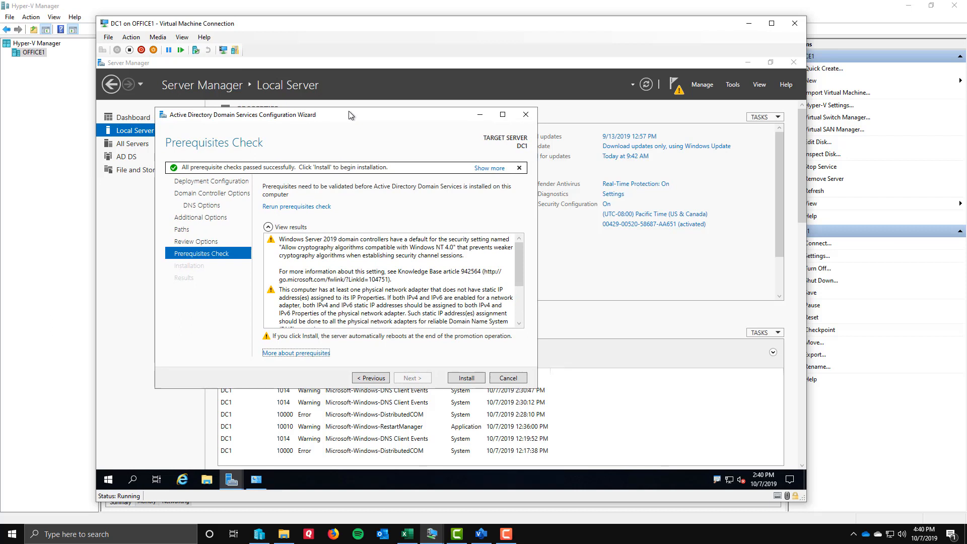
{"action": "left_click", "coordinate": [338, 258]}
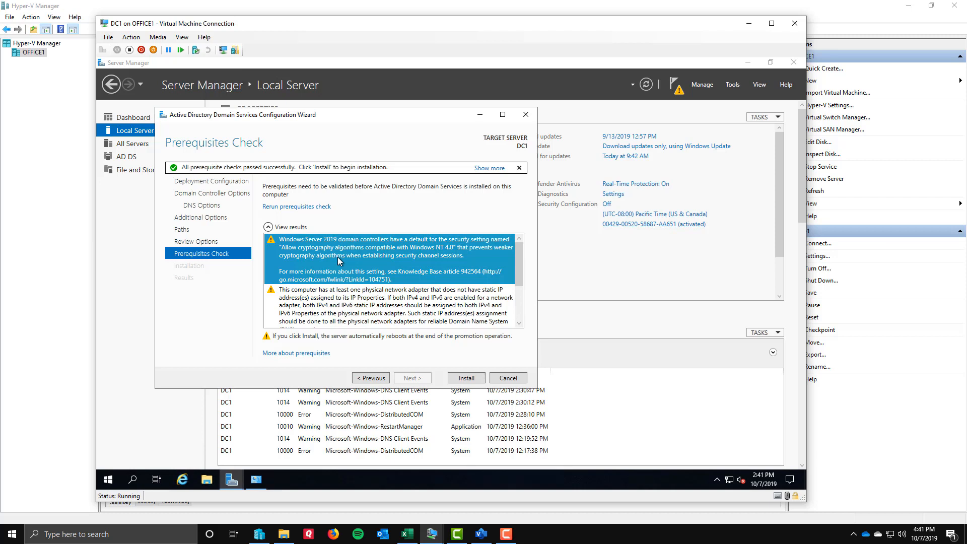
{"action": "left_click", "coordinate": [381, 301]}
{"action": "scroll", "coordinate": [381, 300], "scroll_direction": "down", "scroll_amount": 1}
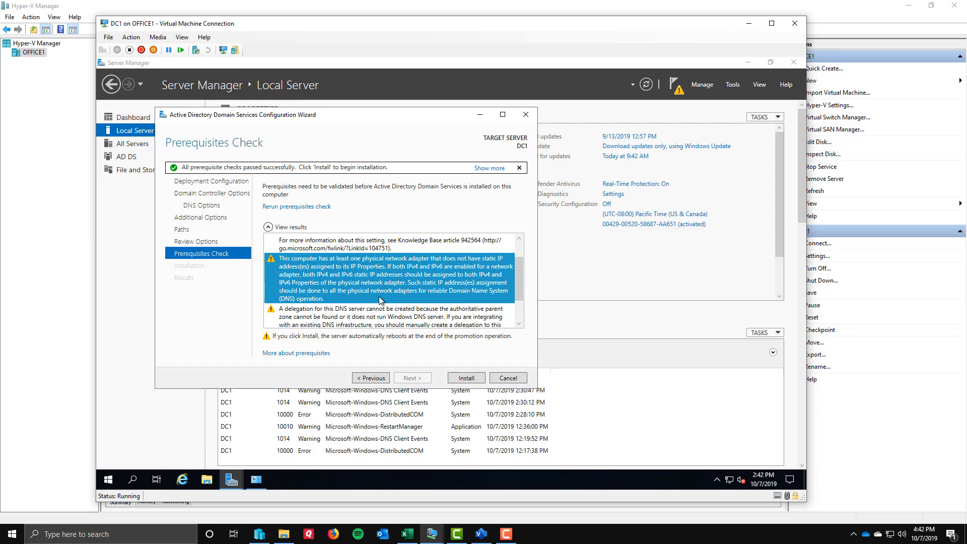
{"action": "scroll", "coordinate": [378, 296], "scroll_direction": "down", "scroll_amount": 2}
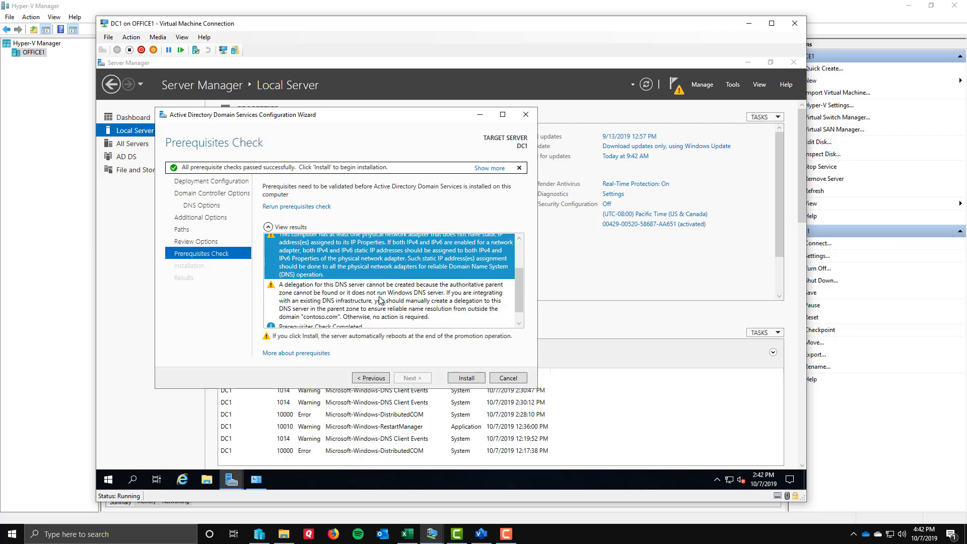
{"action": "left_click", "coordinate": [373, 288]}
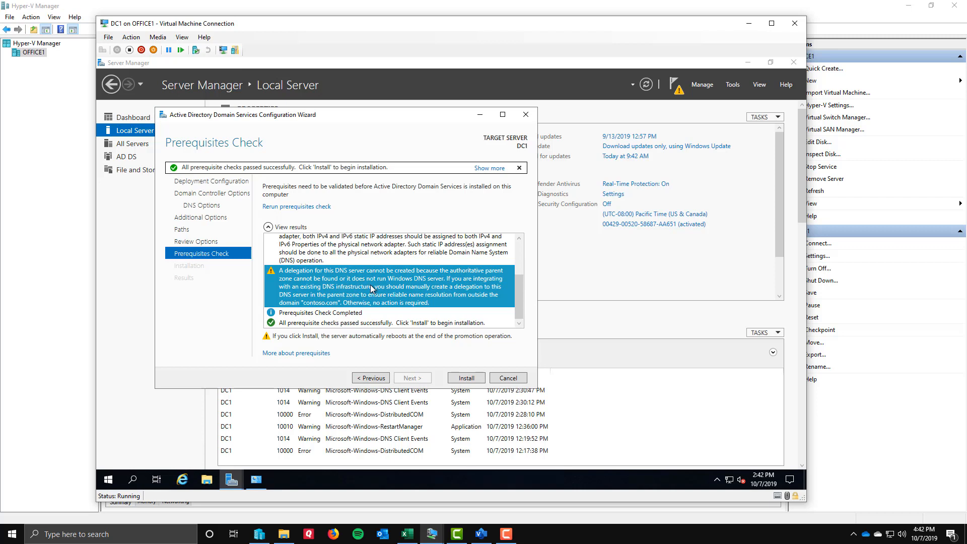
{"action": "left_click", "coordinate": [336, 316]}
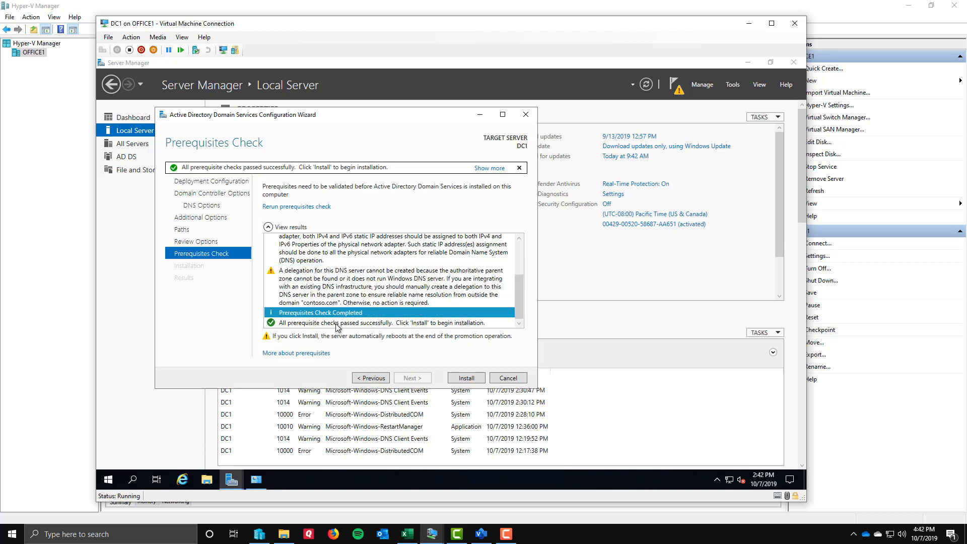
{"action": "left_click", "coordinate": [337, 325]}
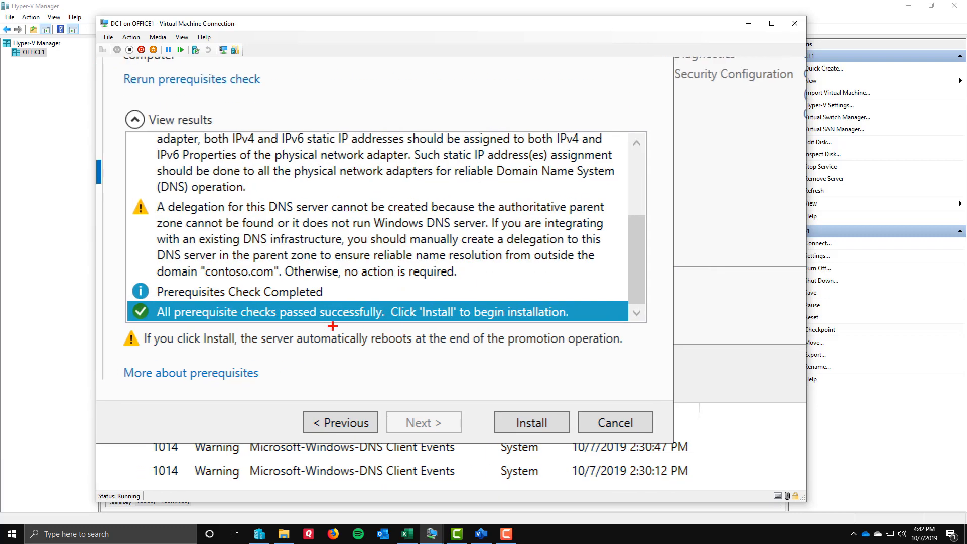
{"action": "mouse_move", "coordinate": [290, 328]}
{"action": "left_mouse_down"}
{"action": "mouse_move", "coordinate": [295, 349]}
{"action": "mouse_move", "coordinate": [451, 358]}
{"action": "left_mouse_up"}
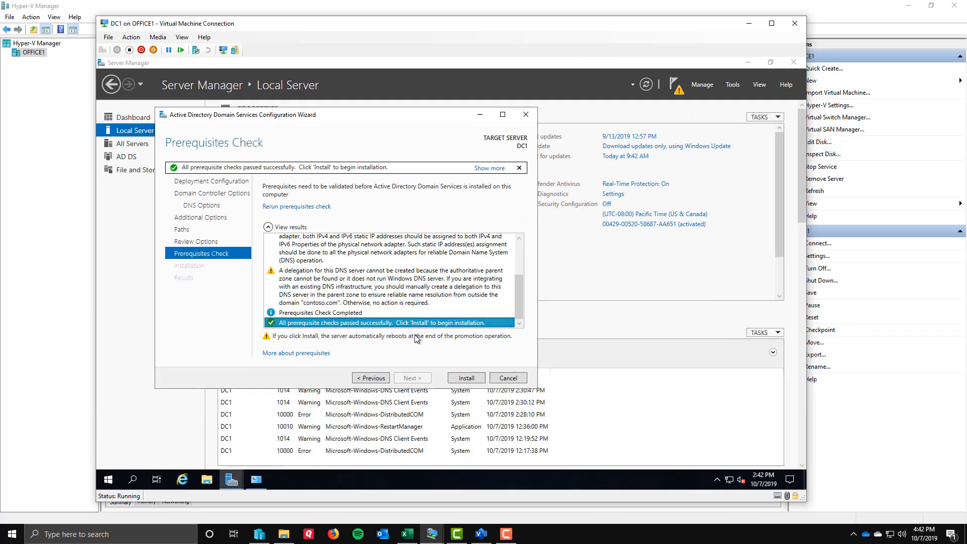
{"action": "left_click", "coordinate": [531, 422]}
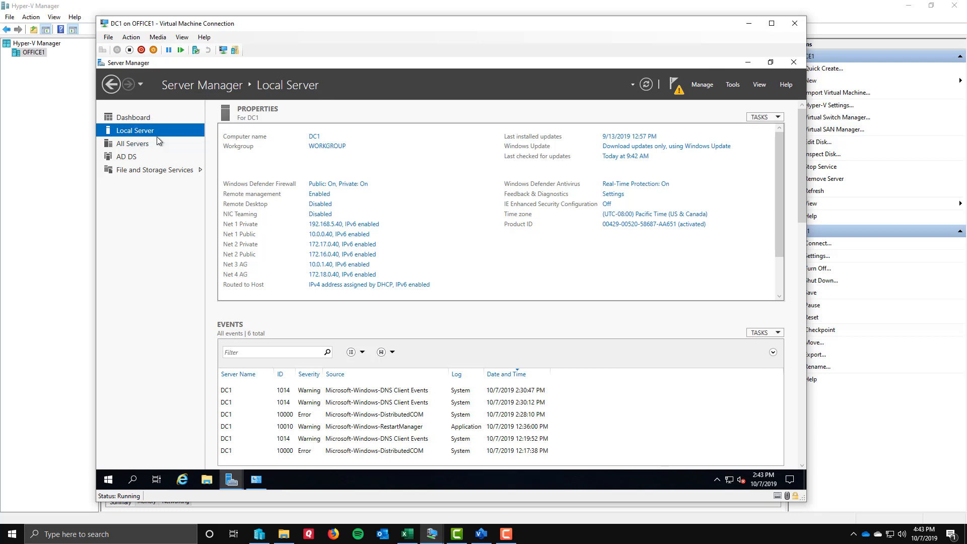
Examine the computer name and workgroup in DC1's local server properties.
{"action": "key", "text": "ctrl+1"}
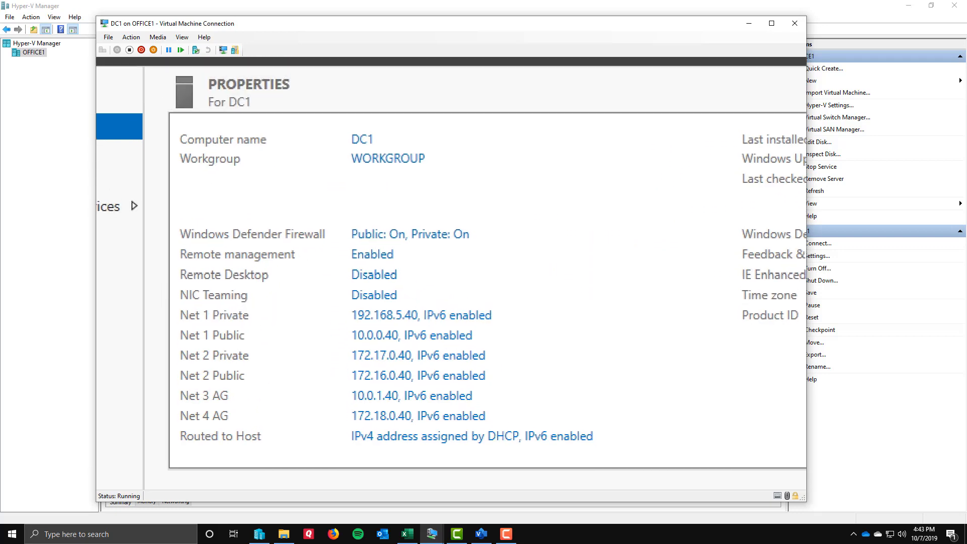
{"action": "left_click", "coordinate": [266, 112]}
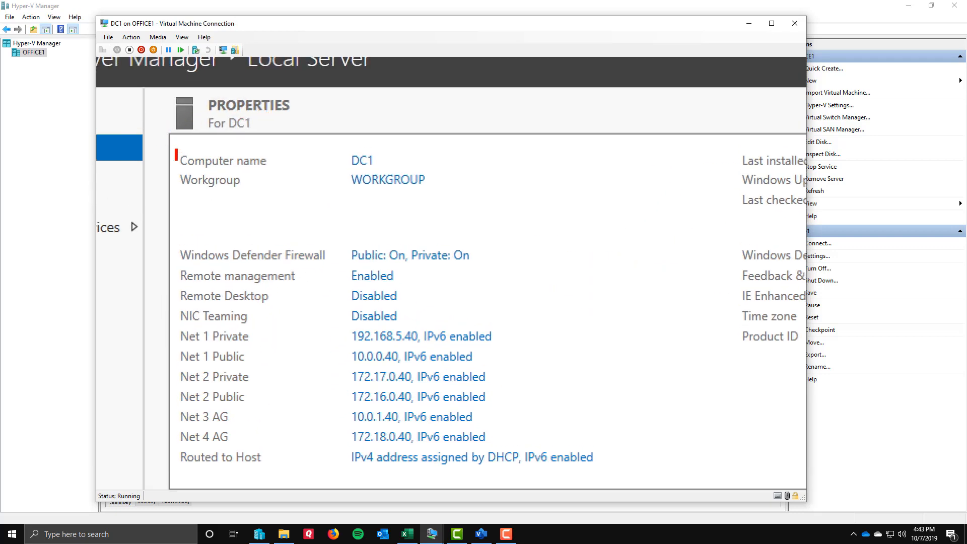
{"action": "mouse_move", "coordinate": [177, 148]}
{"action": "left_mouse_down"}
{"action": "mouse_move", "coordinate": [382, 210]}
{"action": "mouse_move", "coordinate": [447, 210]}
{"action": "left_mouse_up"}
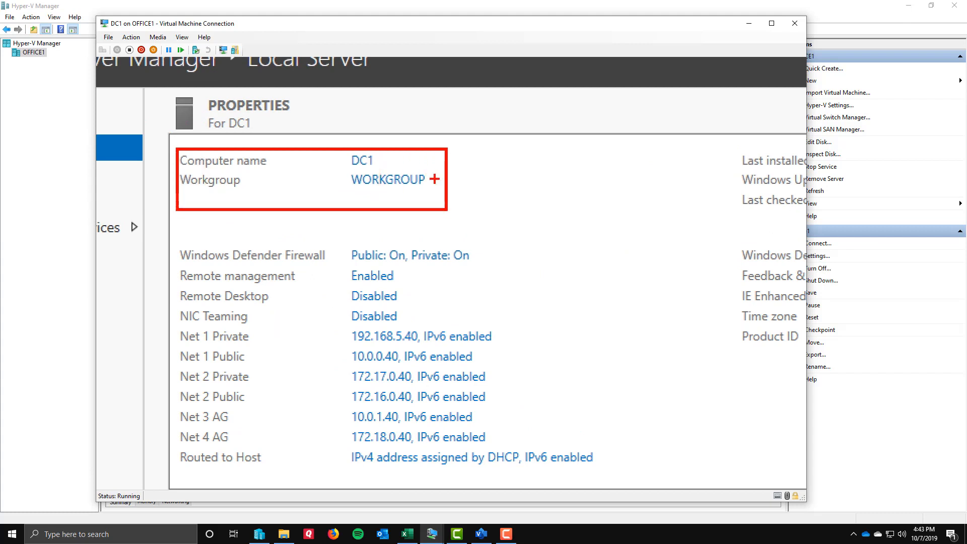
{"action": "left_click_drag", "start_coordinate": [431, 177], "coordinate": [498, 160]}
{"action": "left_click_drag", "start_coordinate": [378, 156], "coordinate": [430, 135]}
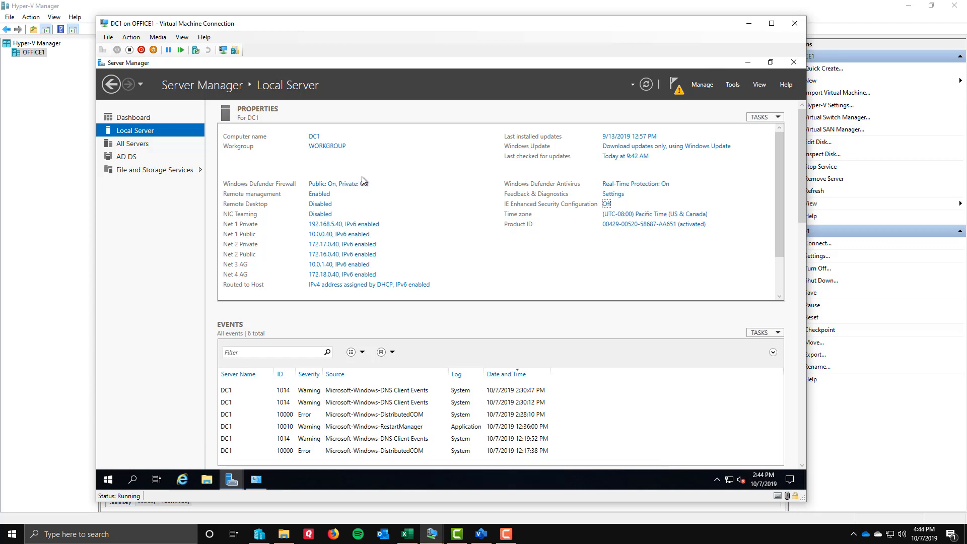
Examine DC1's domain membership in the local server properties after the promotion.
{"action": "left_click", "coordinate": [505, 534]}
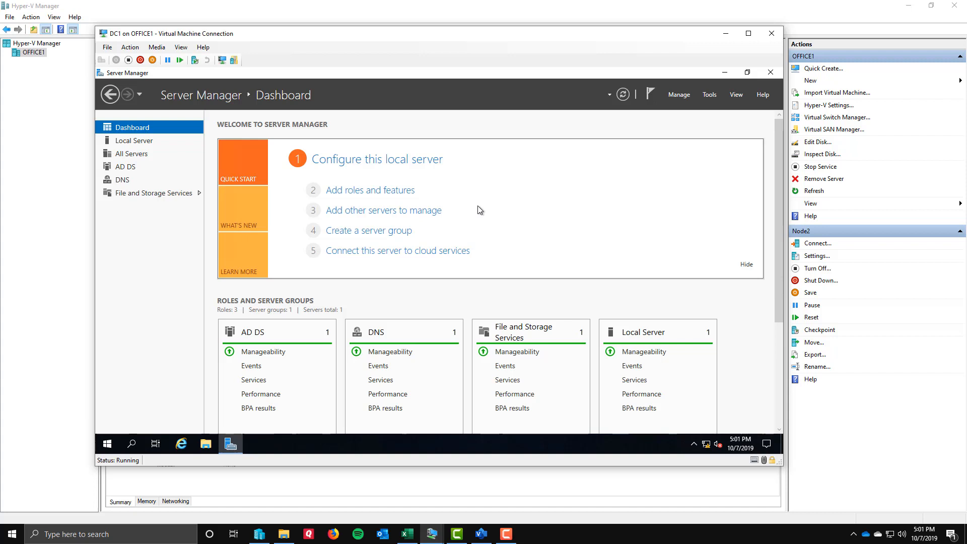
{"action": "left_click", "coordinate": [134, 146]}
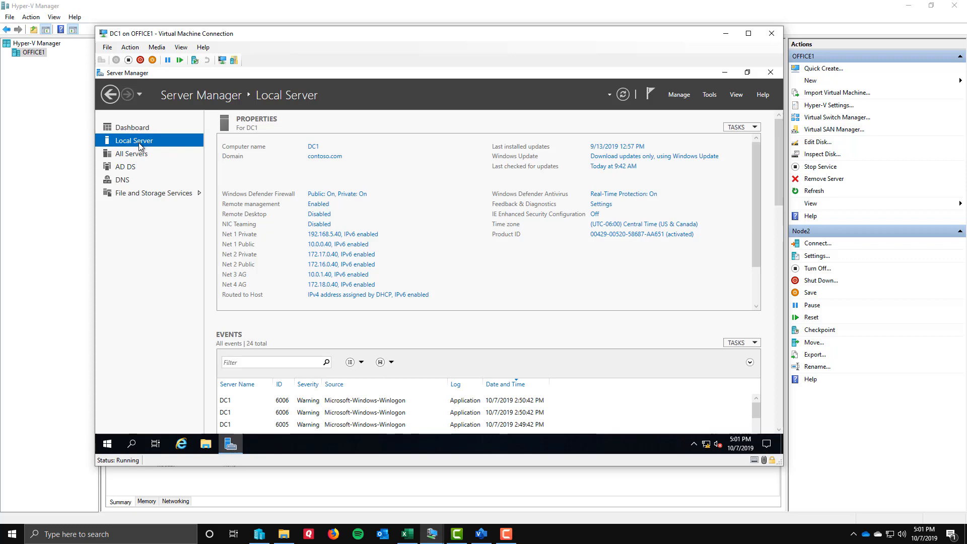
{"action": "key", "text": "ctrl+1"}
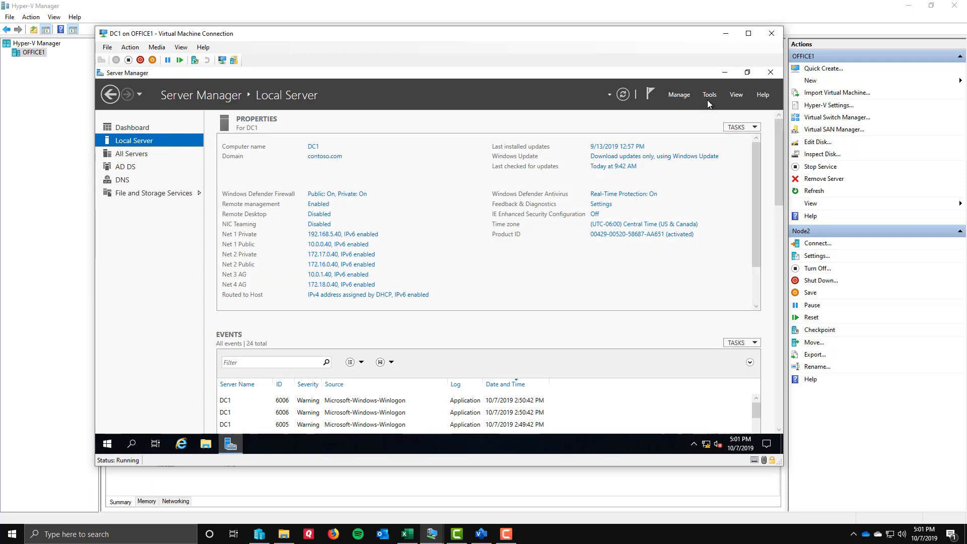
Open Active Directory Users and Computers and start a new user in the Users container of contoso.com.
{"action": "left_click", "coordinate": [710, 95]}
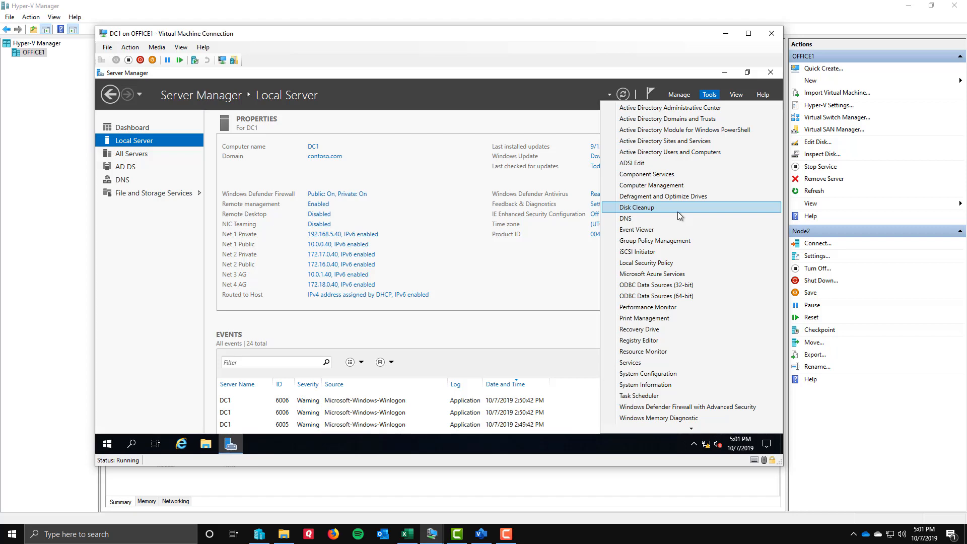
{"action": "left_click", "coordinate": [667, 153]}
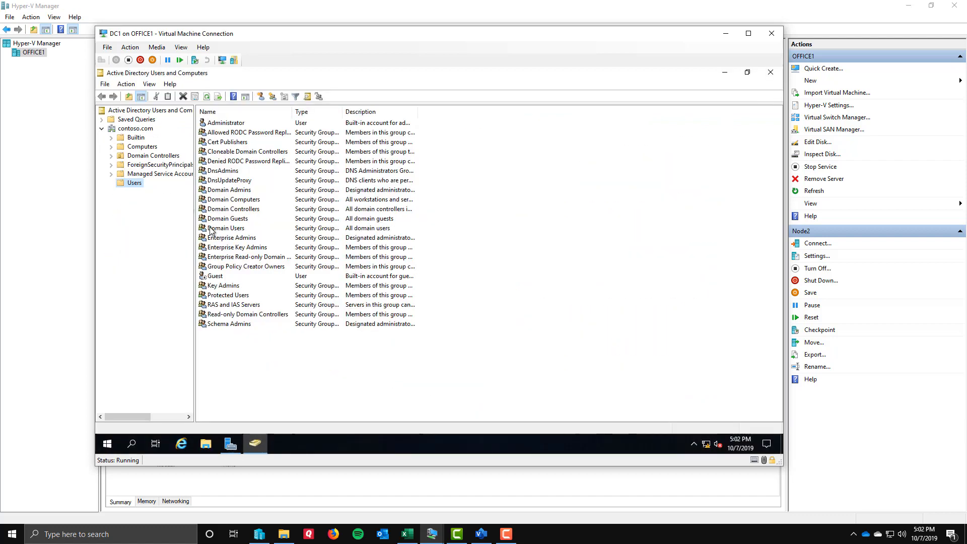
{"action": "right_click", "coordinate": [134, 185]}
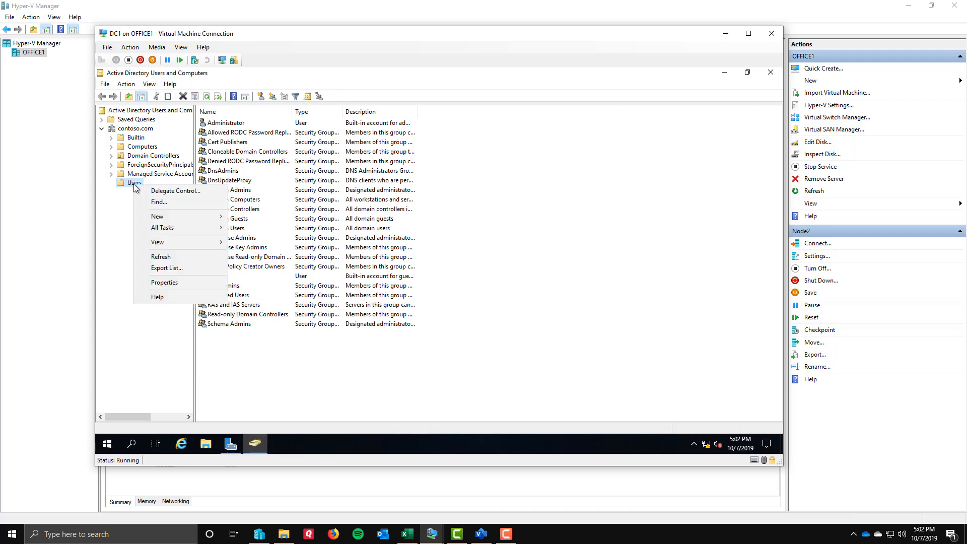
{"action": "mouse_move", "coordinate": [157, 220]}
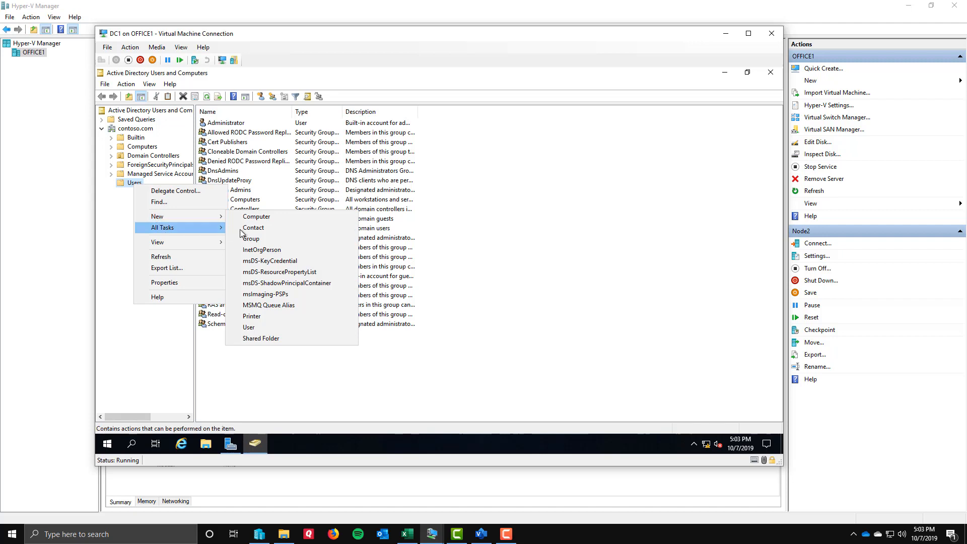
{"action": "left_click", "coordinate": [268, 329]}
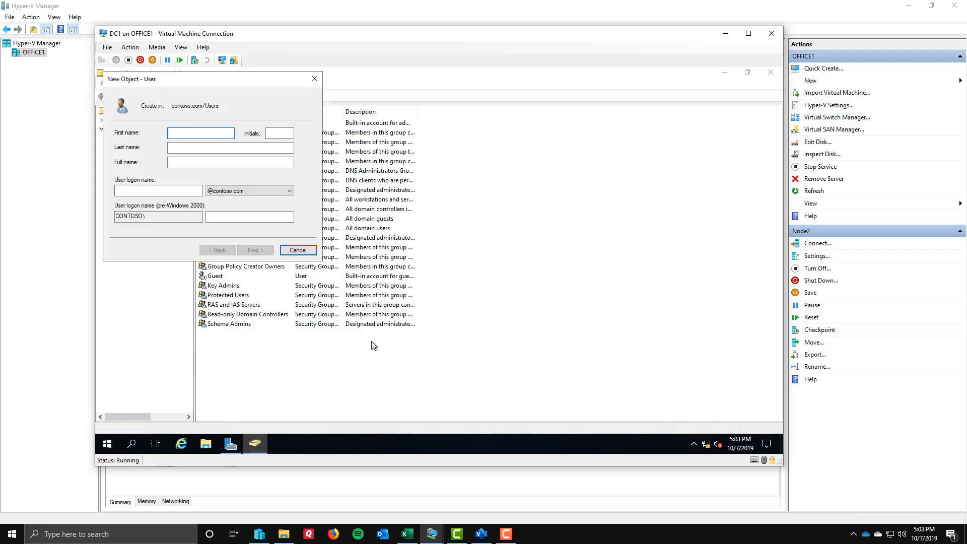
{"action": "key", "text": "Tab"}
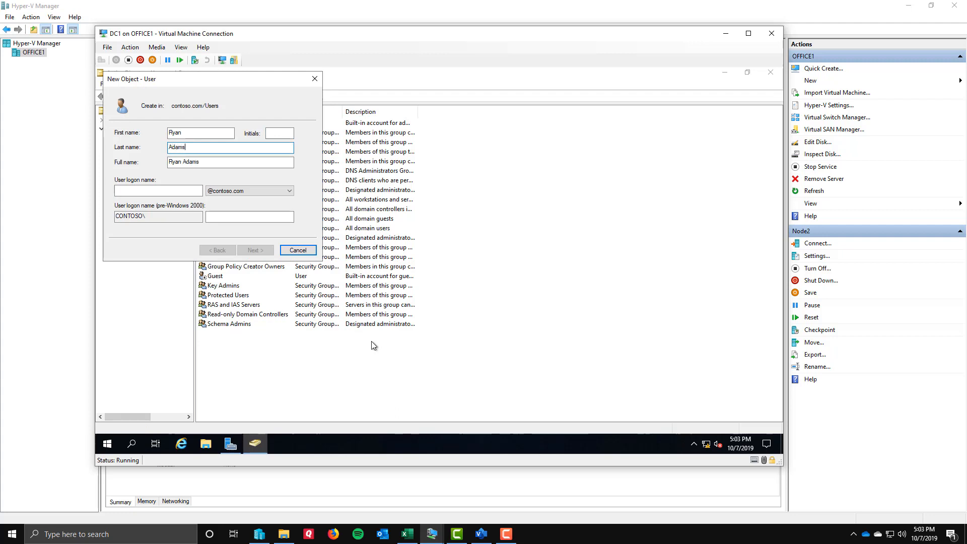
{"action": "key", "text": "Tab"}
{"action": "key", "text": "Tab"}
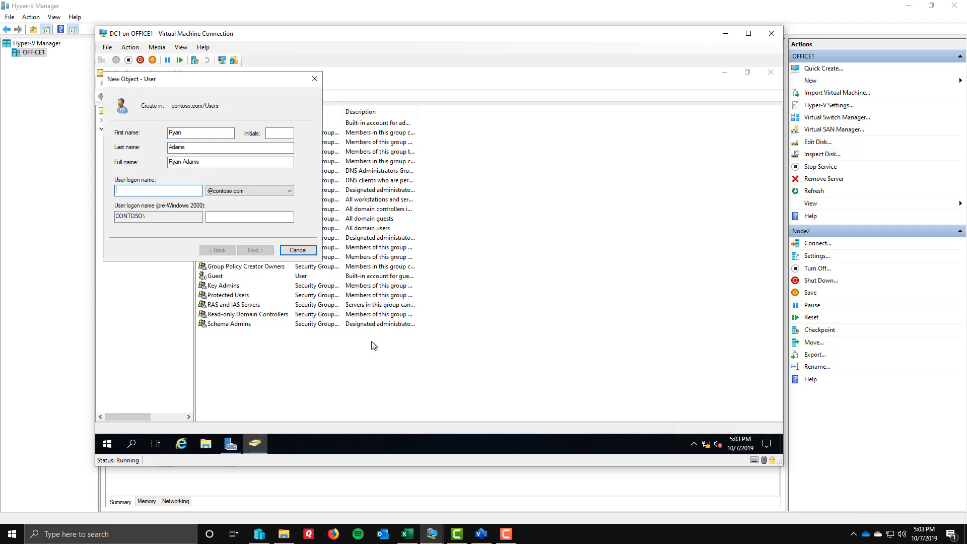
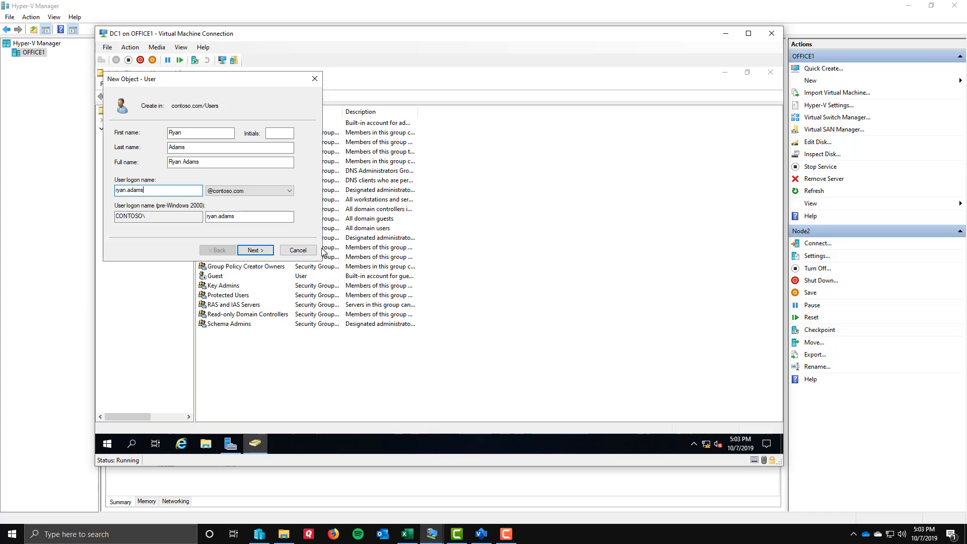
{"action": "left_click", "coordinate": [283, 190]}
{"action": "left_click", "coordinate": [283, 190]}
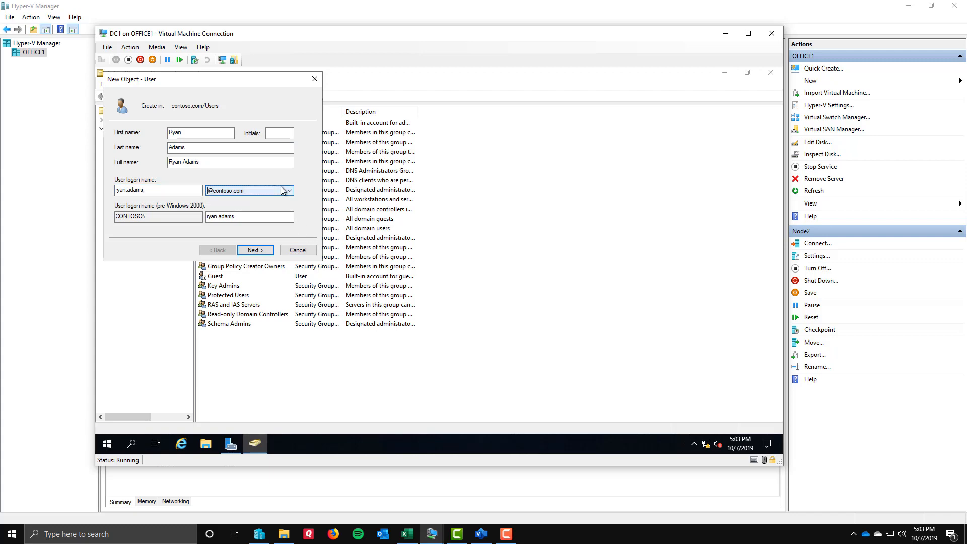
{"action": "key", "text": "ctrl+1"}
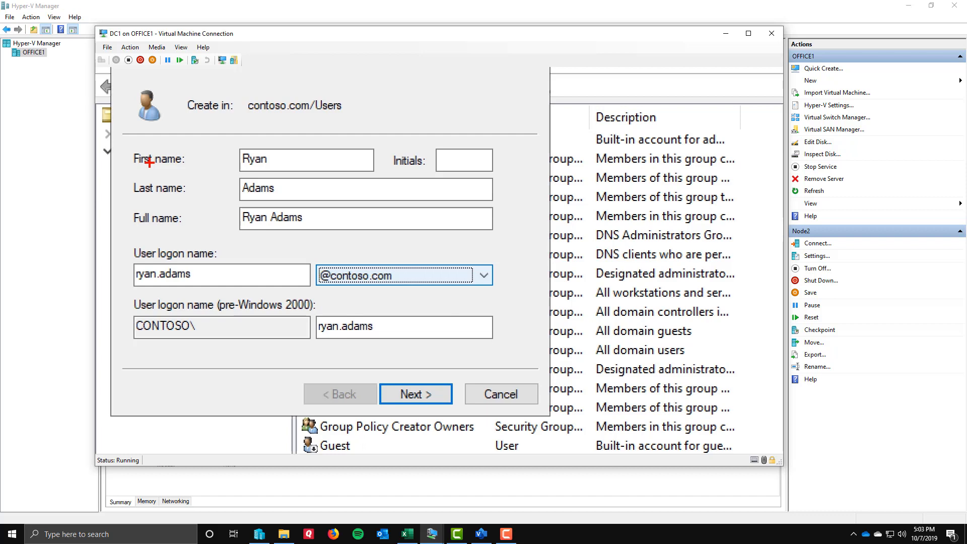
{"action": "left_click", "coordinate": [254, 250]}
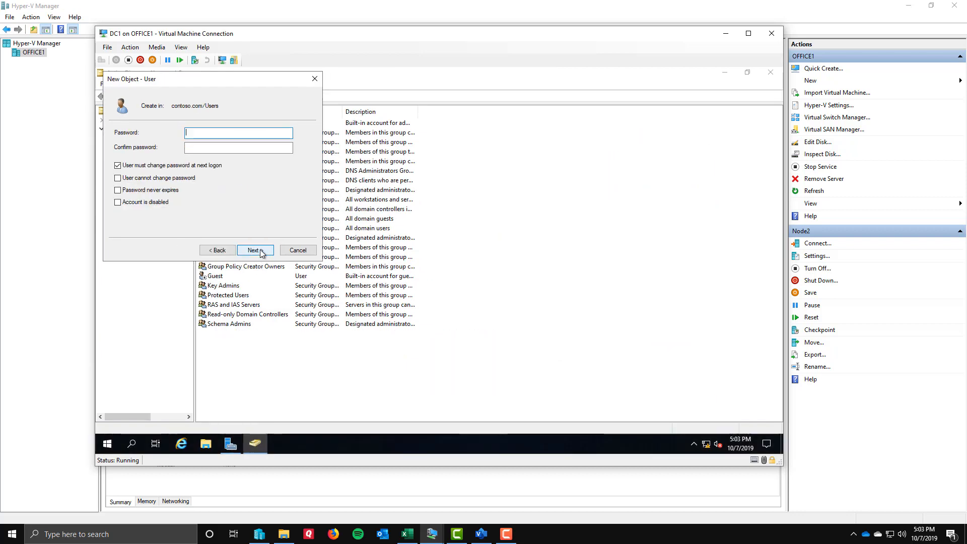
Enter and confirm the account password, turn off the forced change at next logon, set it to never expire and create the user.
{"action": "type", "text": "Pa55w.rd12"}
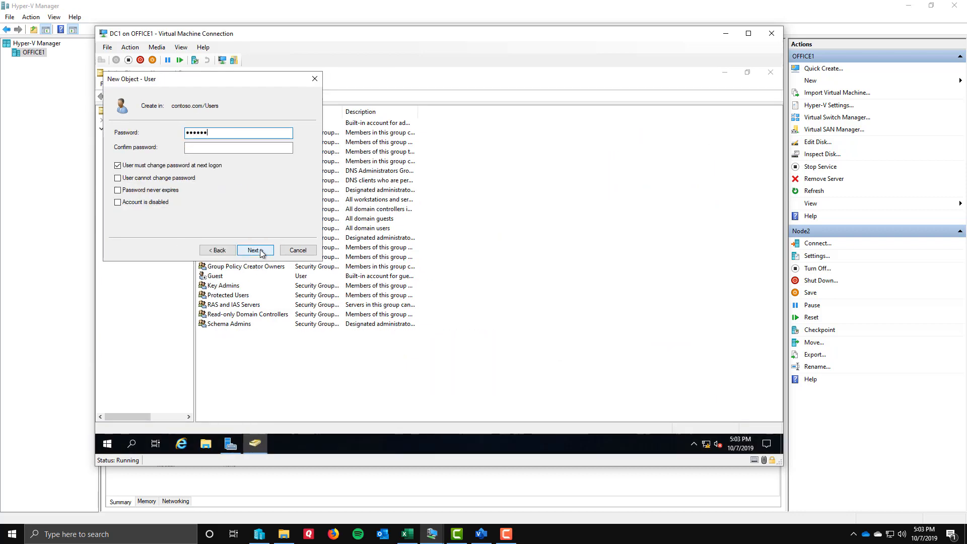
{"action": "key", "text": "Tab"}
{"action": "type", "text": "Pa55w.rd12"}
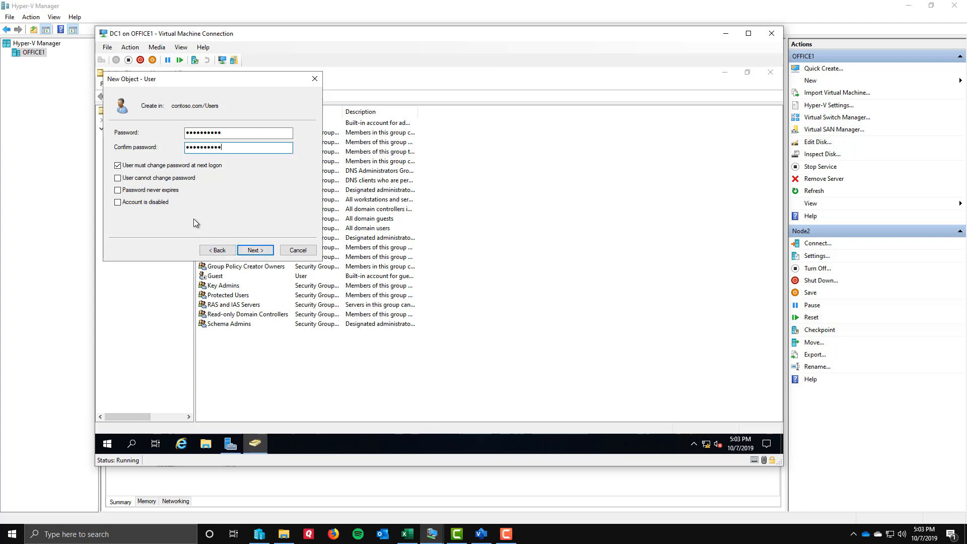
{"action": "left_click", "coordinate": [163, 168]}
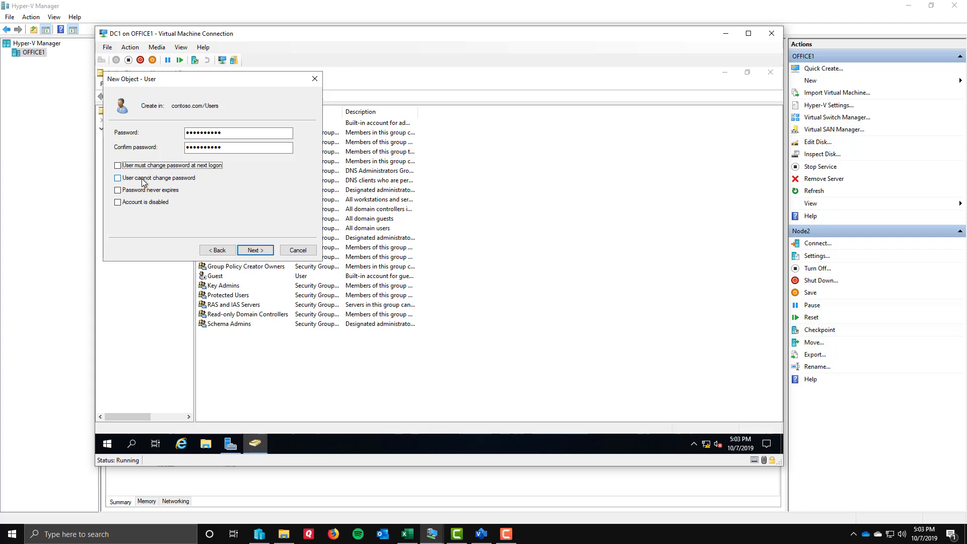
{"action": "left_click", "coordinate": [142, 194]}
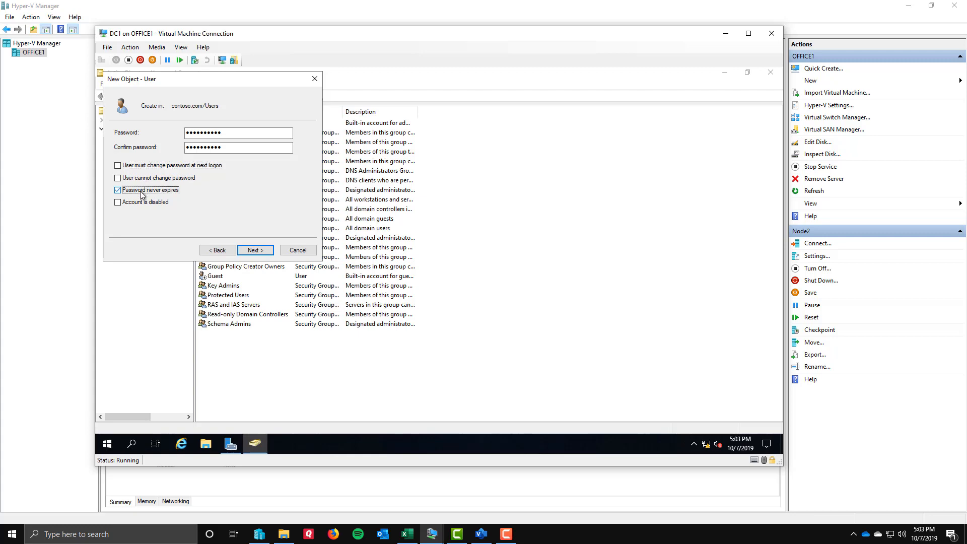
{"action": "key", "text": "ctrl+1"}
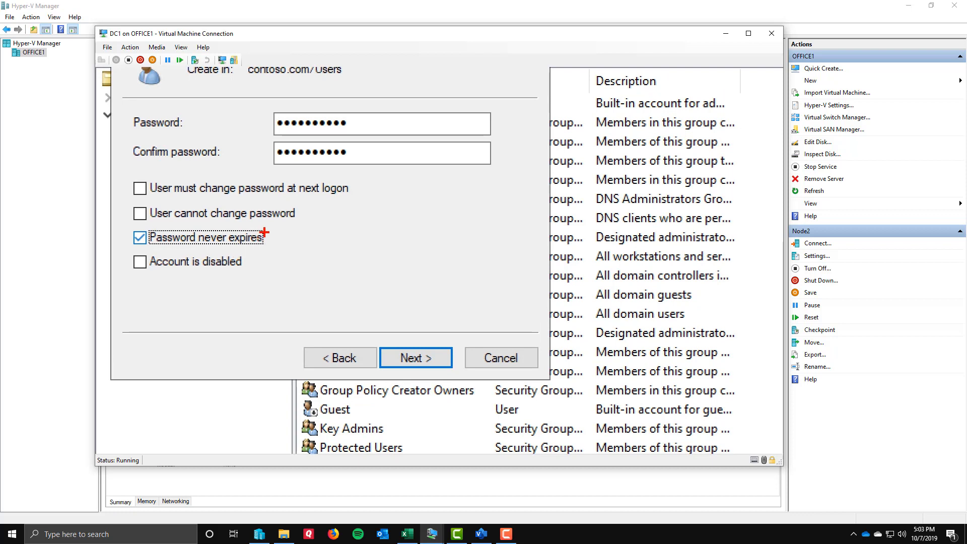
{"action": "left_click_drag", "start_coordinate": [264, 232], "coordinate": [331, 209]}
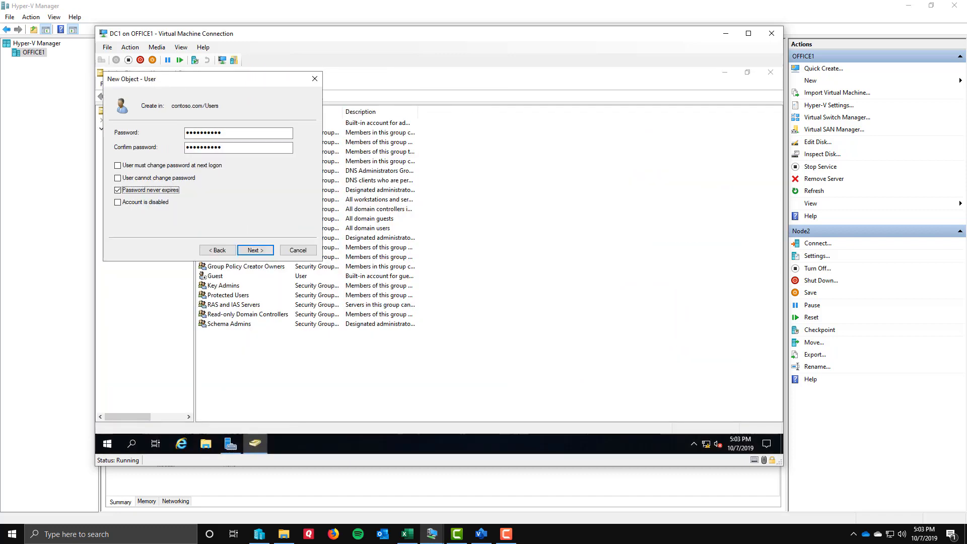
{"action": "left_click", "coordinate": [256, 250]}
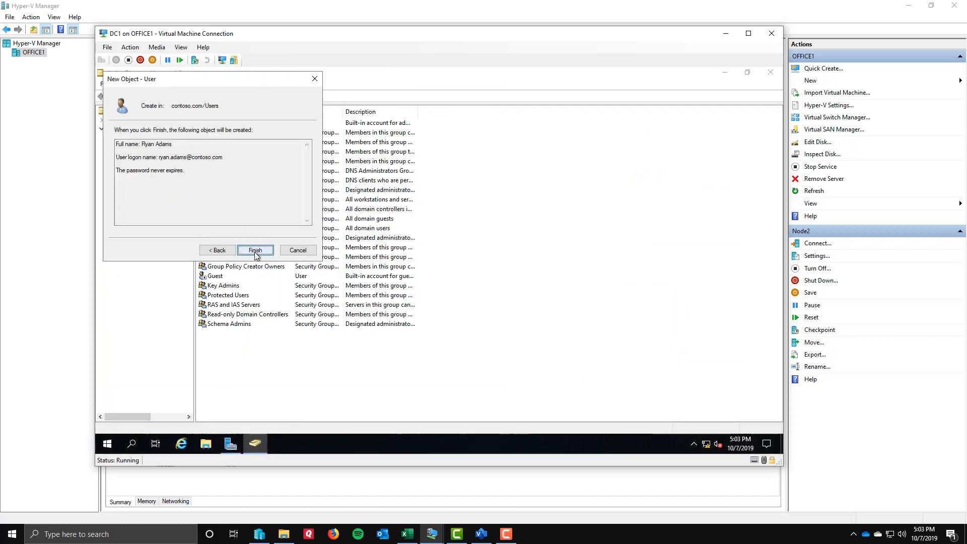
{"action": "left_click", "coordinate": [255, 250]}
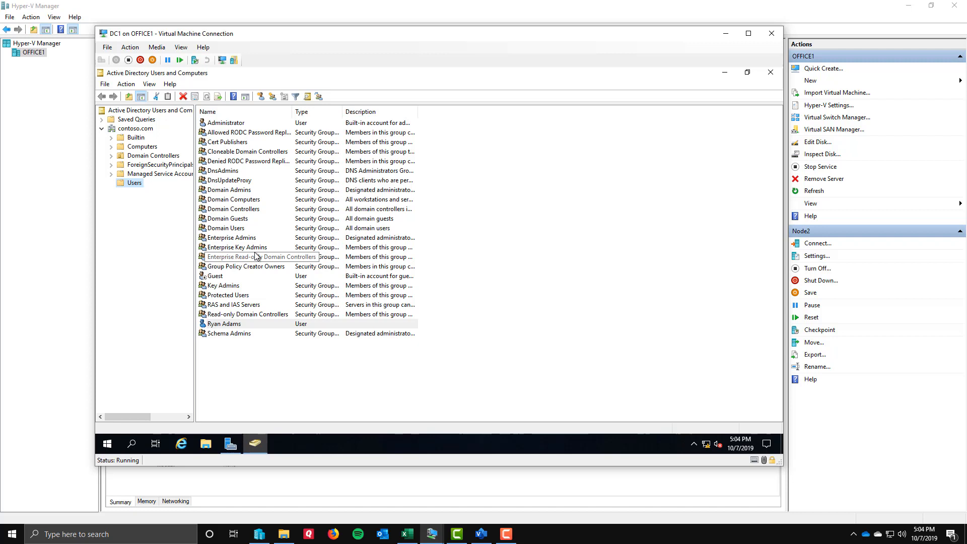
Add the new user account to the Domain Admins and Enterprise Admins groups.
{"action": "double_click", "coordinate": [222, 325]}
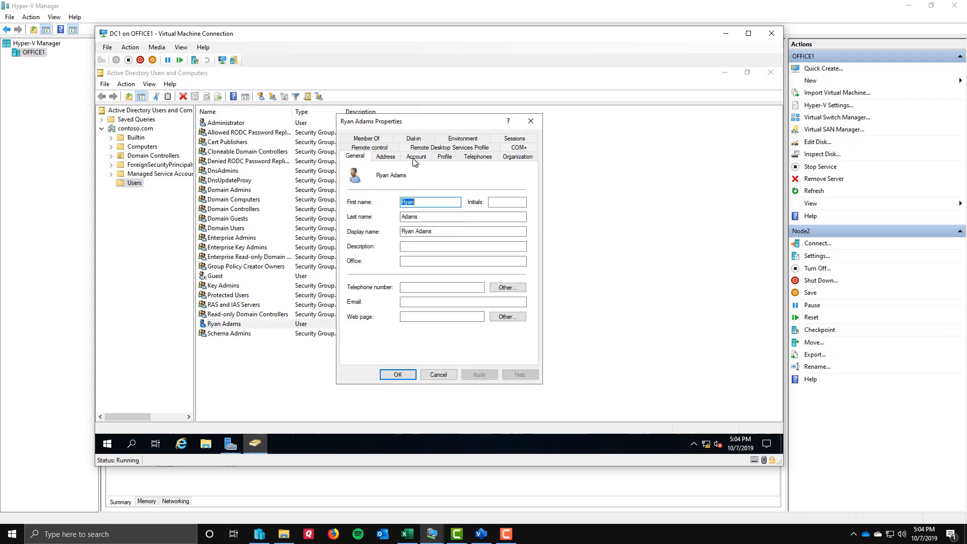
{"action": "left_click", "coordinate": [367, 139]}
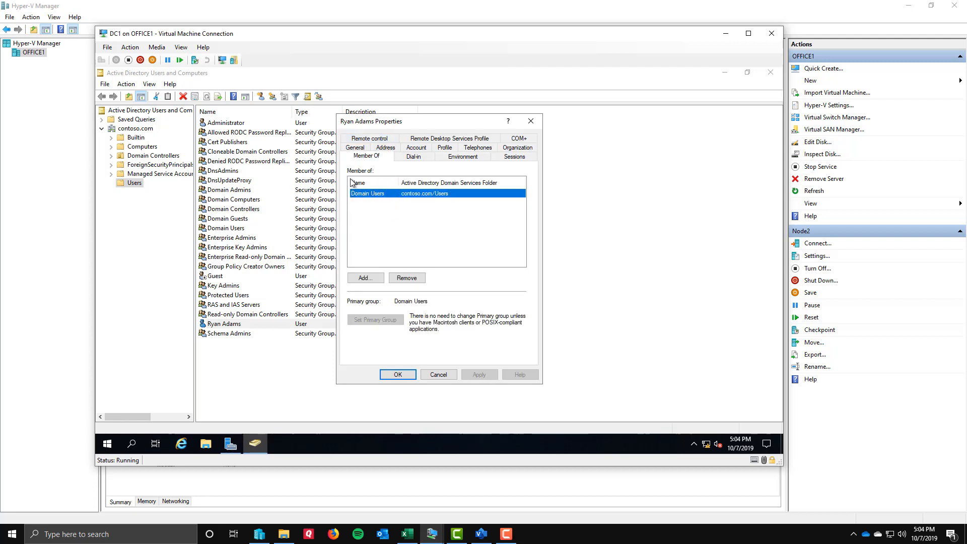
{"action": "left_click", "coordinate": [364, 278]}
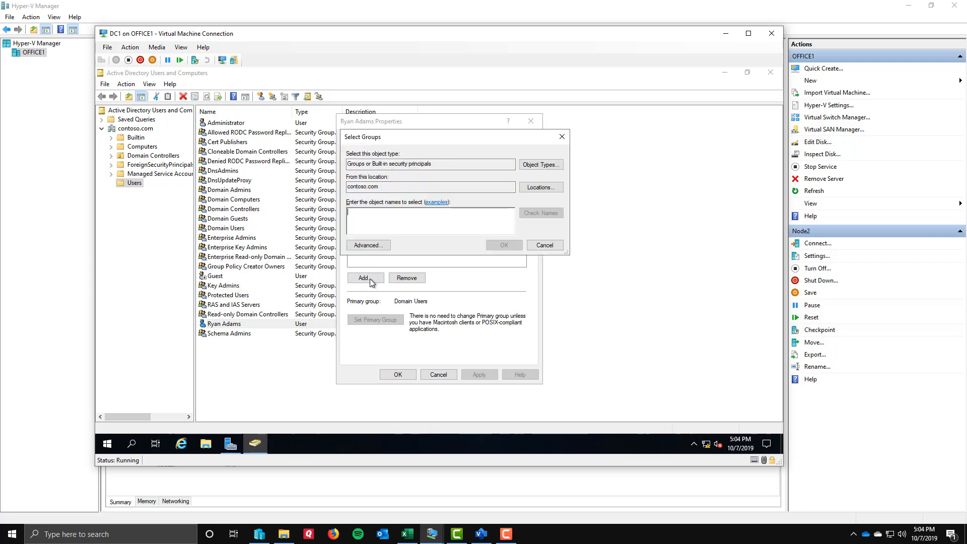
{"action": "type", "text": "dmoain"}
{"action": "key", "text": "BackSpace"}
{"action": "key", "text": "BackSpace"}
{"action": "key", "text": "BackSpace"}
{"action": "key", "text": "BackSpace"}
{"action": "key", "text": "BackSpace"}
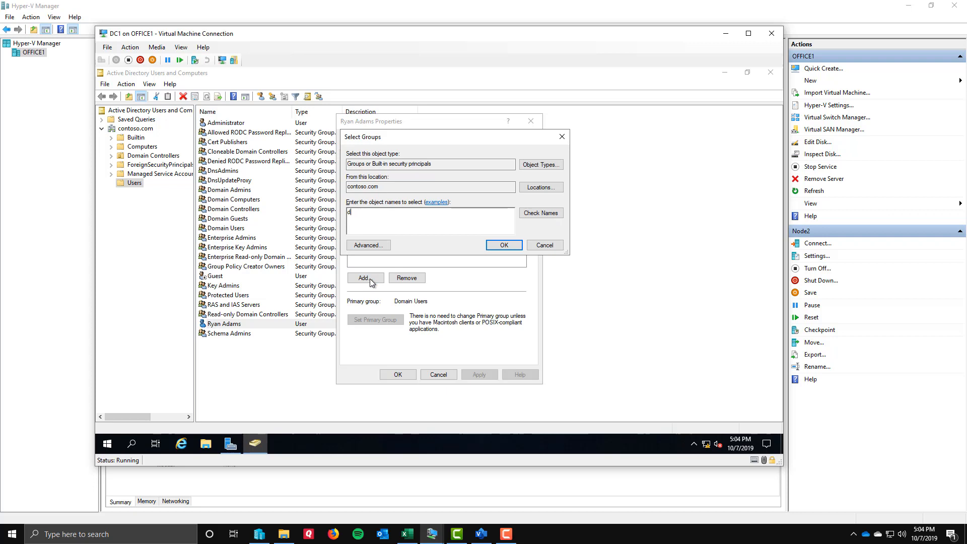
{"action": "type", "text": "omain"}
{"action": "type", "text": " admins"}
{"action": "type", "text": ";ene"}
{"action": "type", "text": "erp"}
{"action": "type", "text": "rise admins"}
{"action": "left_click", "coordinate": [533, 213]}
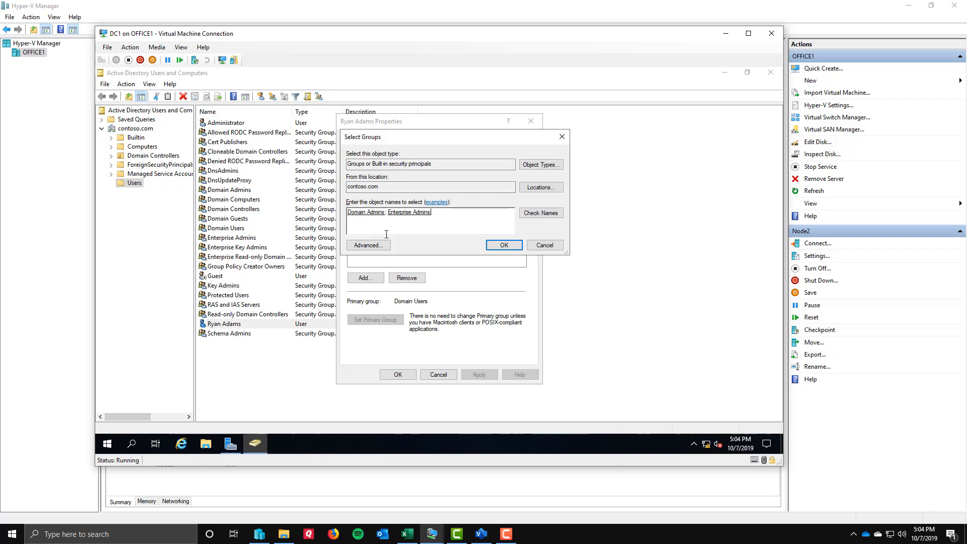
{"action": "left_click", "coordinate": [503, 245]}
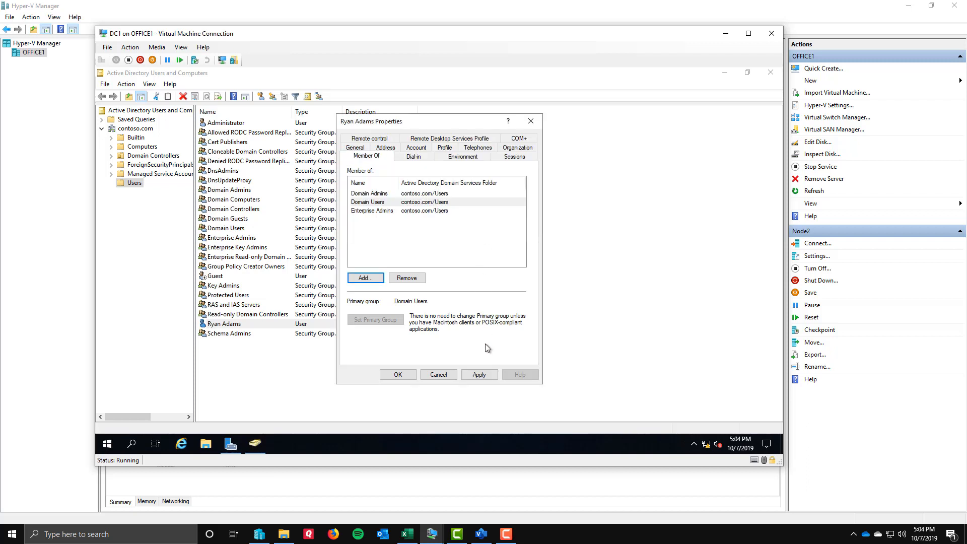
{"action": "left_click", "coordinate": [478, 374]}
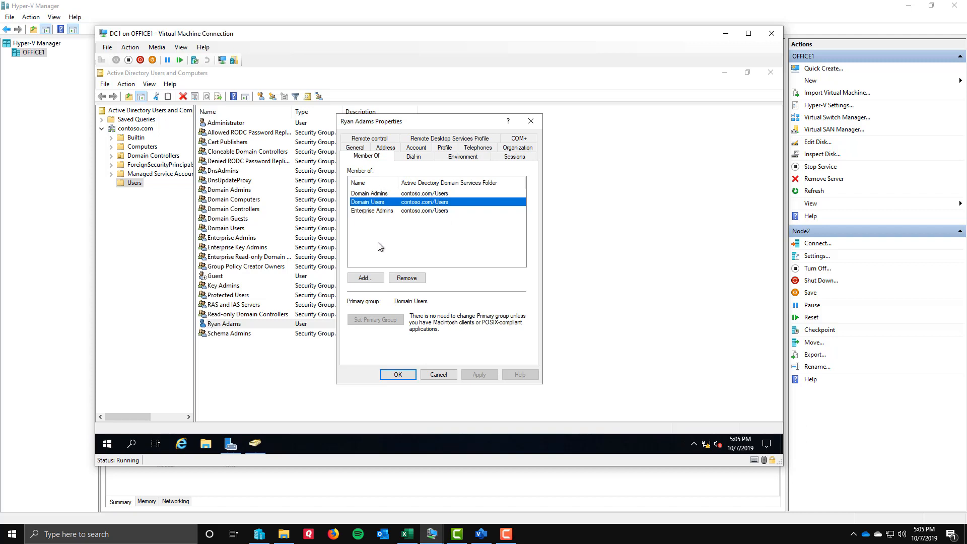
{"action": "left_click", "coordinate": [397, 375]}
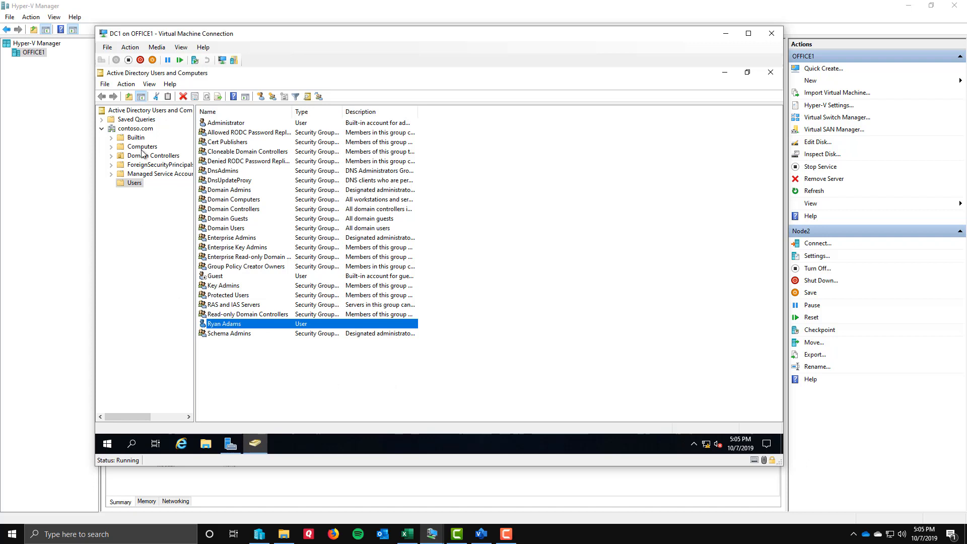
Create an organizational unit named Service Accounts directly under contoso.com, keeping it protected from accidental deletion.
{"action": "right_click", "coordinate": [132, 130]}
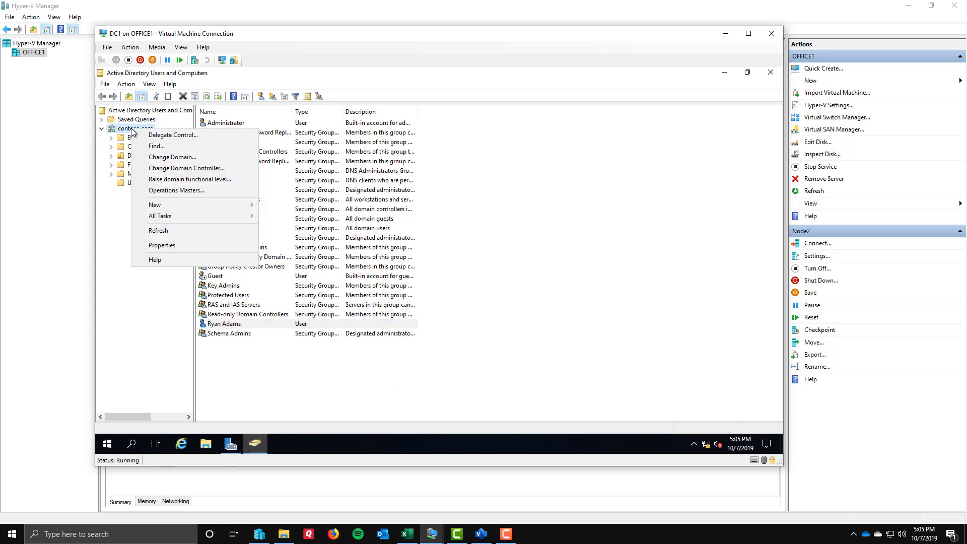
{"action": "mouse_move", "coordinate": [168, 202]}
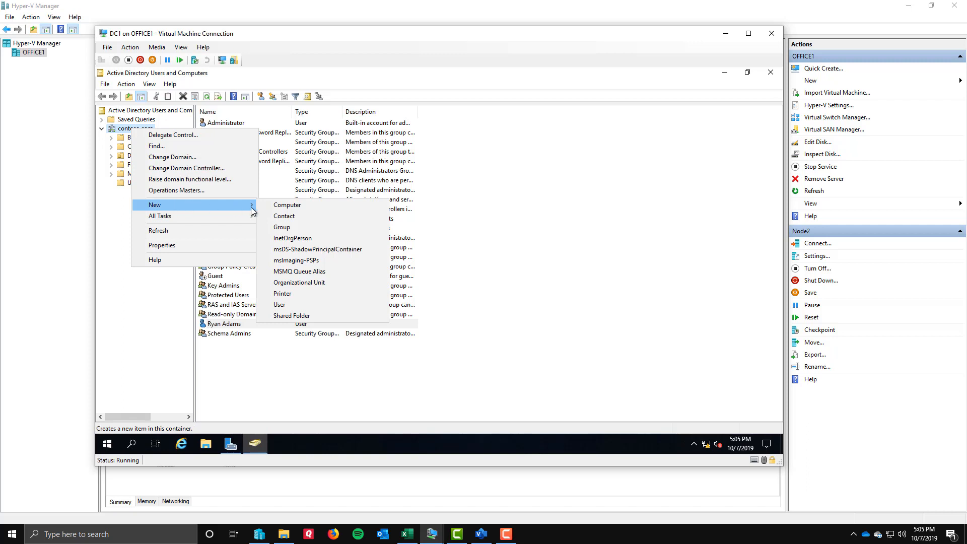
{"action": "left_click", "coordinate": [303, 282]}
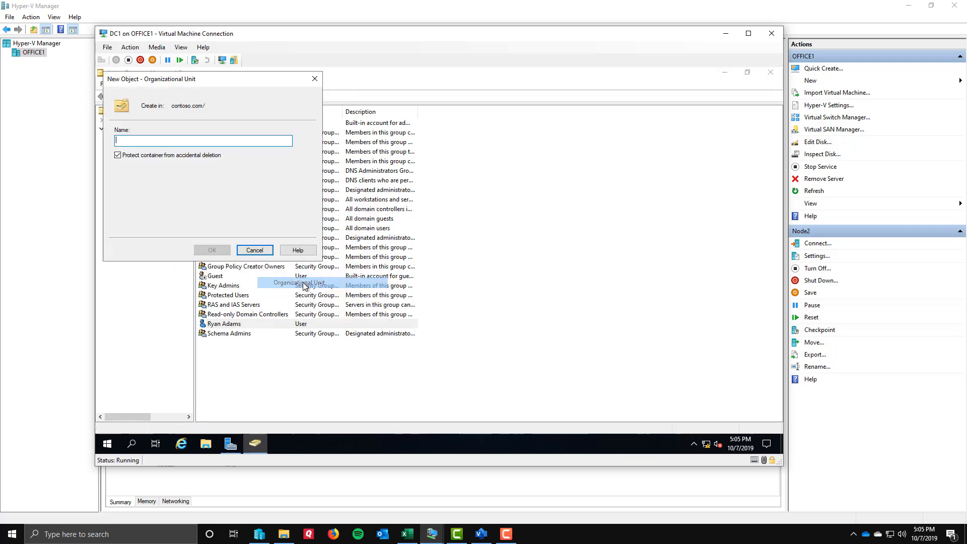
{"action": "type", "text": "Se"}
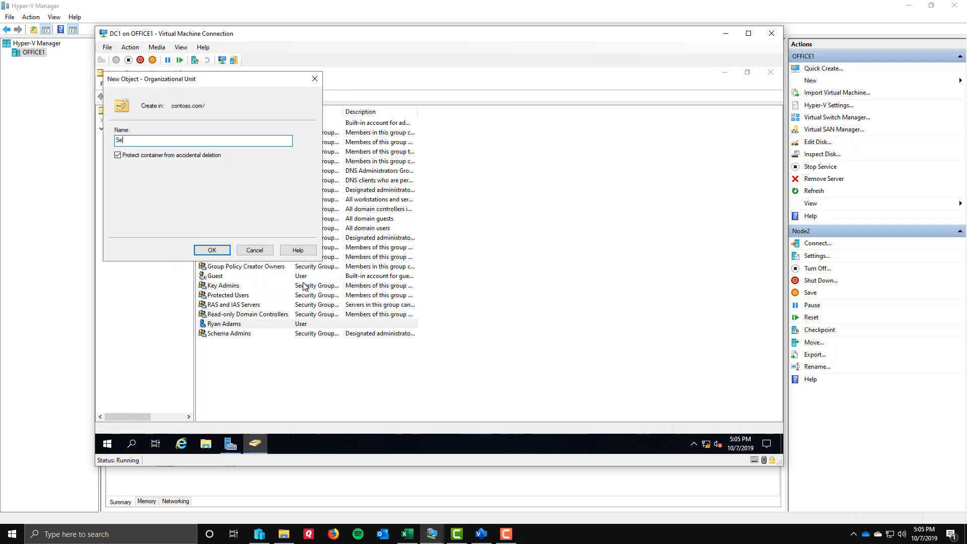
{"action": "type", "text": "rvice Accounts"}
{"action": "key", "text": "ctrl+1"}
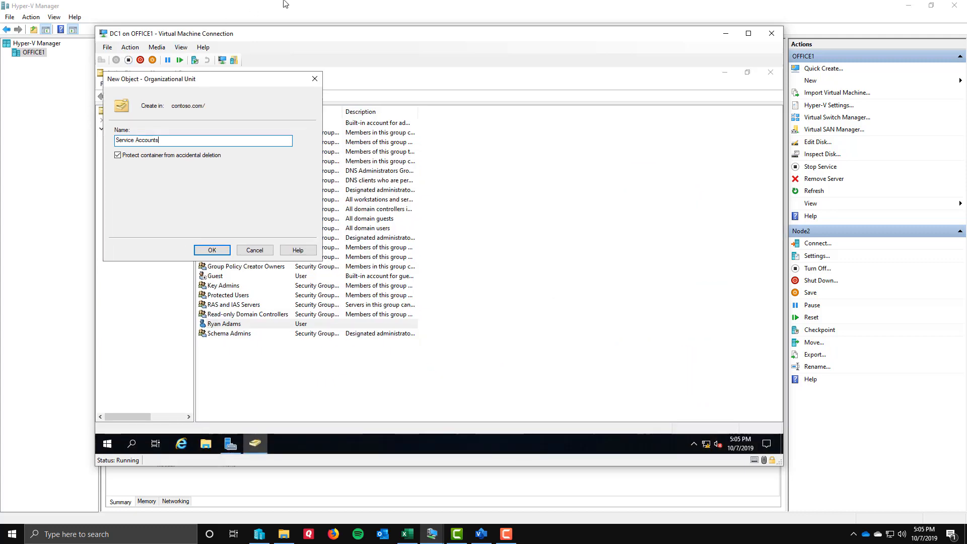
{"action": "left_click", "coordinate": [212, 250]}
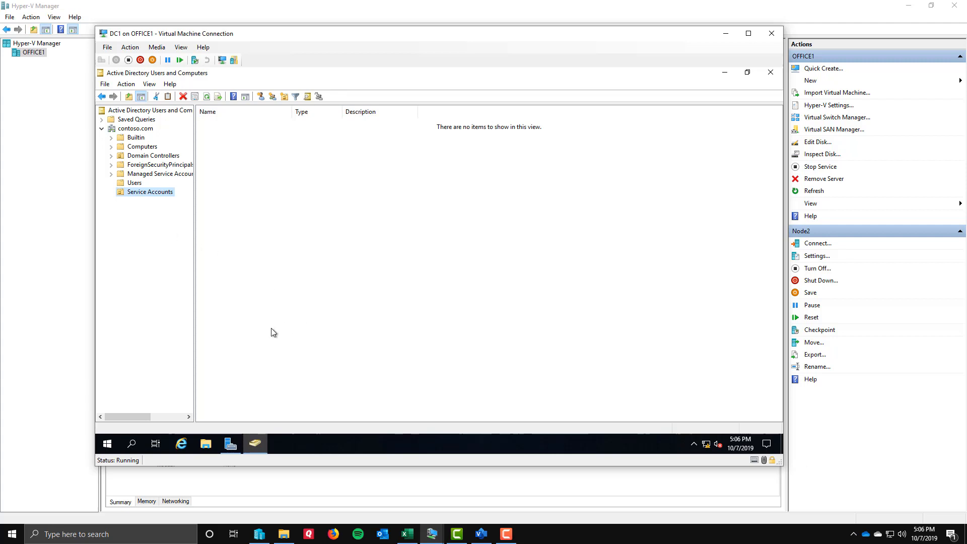
Open DNS Manager from Server Manager and examine the records in DC1's contoso.com forward lookup zone.
{"action": "left_click", "coordinate": [231, 444]}
{"action": "left_click", "coordinate": [703, 95]}
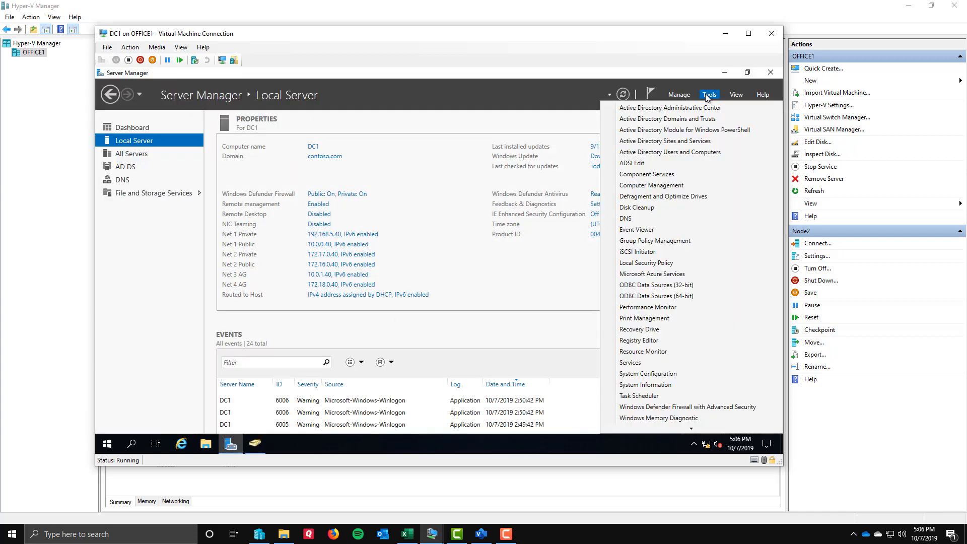
{"action": "left_click", "coordinate": [650, 218]}
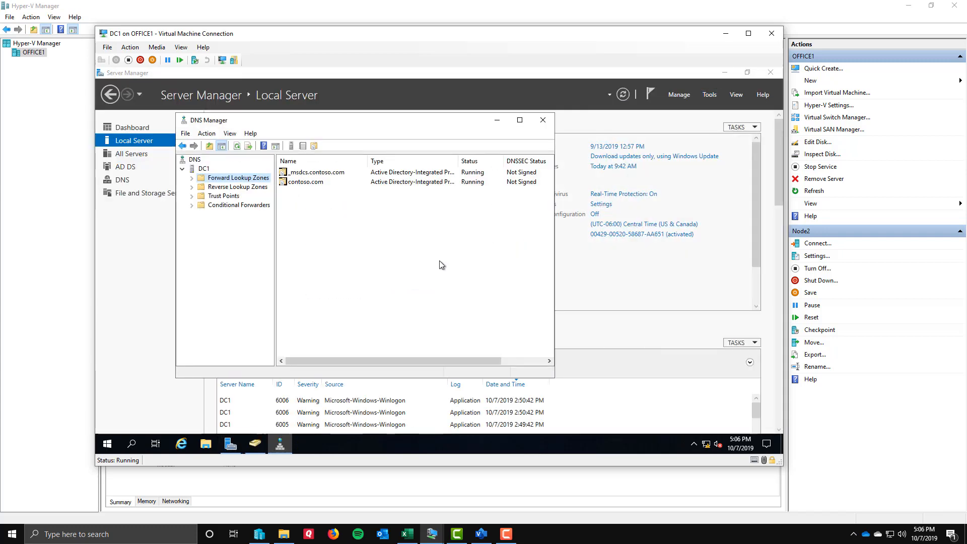
{"action": "left_click", "coordinate": [519, 120]}
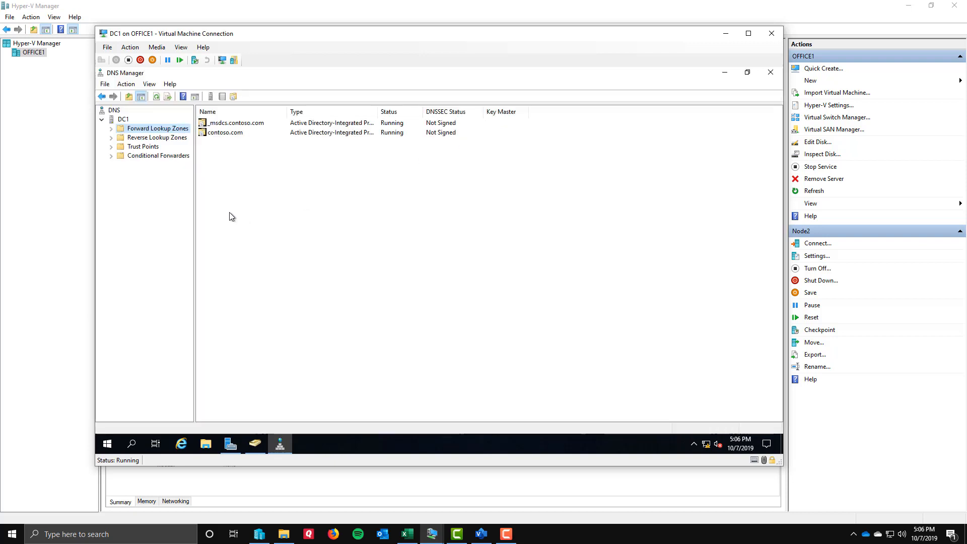
{"action": "left_click", "coordinate": [110, 128]}
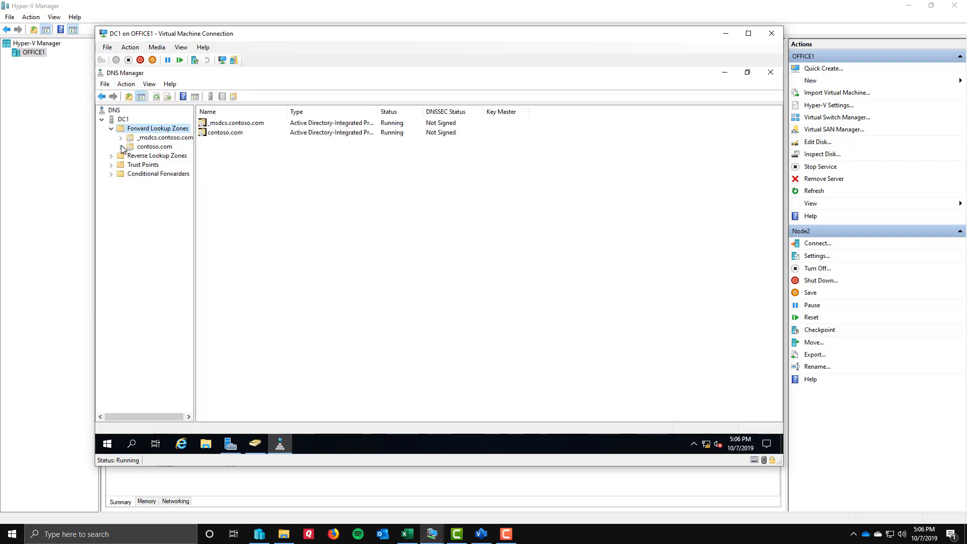
{"action": "left_click", "coordinate": [146, 147]}
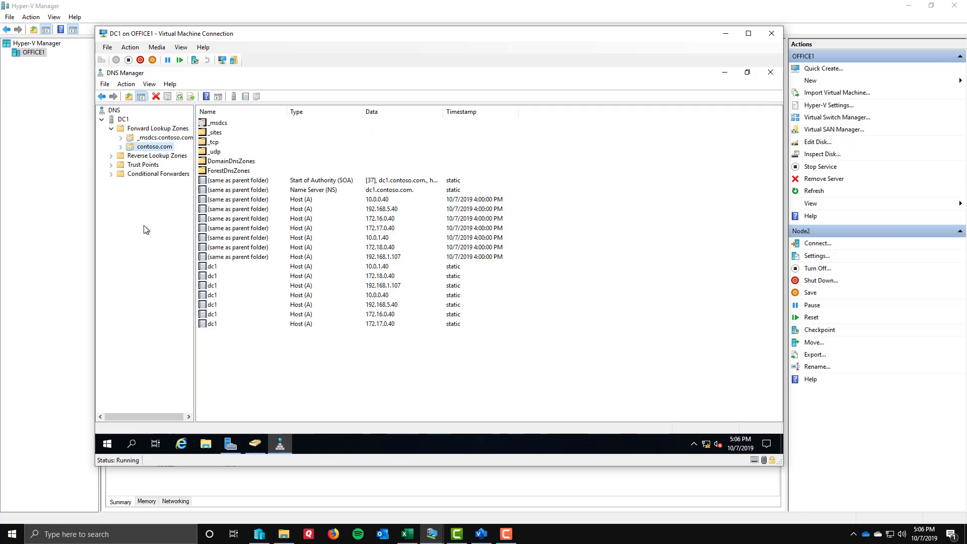
{"action": "key", "text": "ctrl+1"}
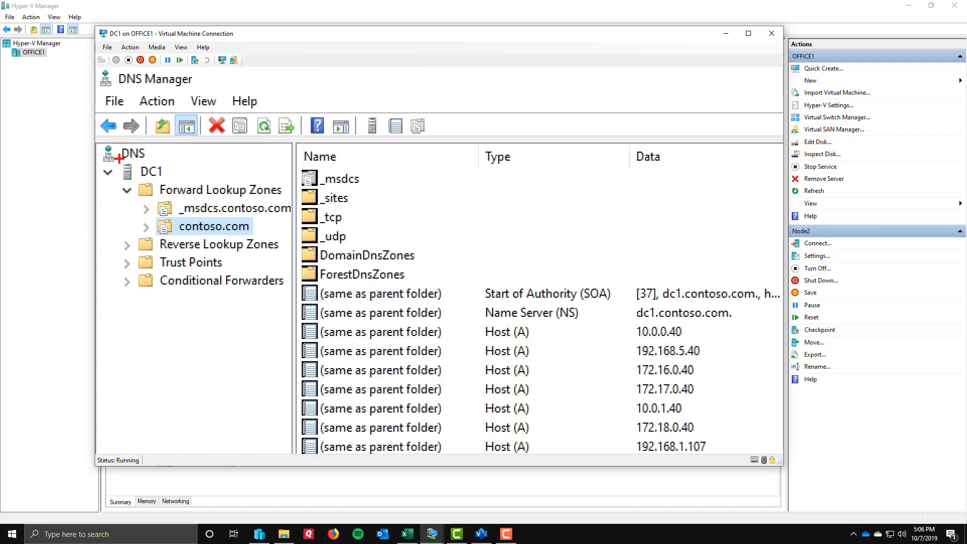
{"action": "mouse_move", "coordinate": [119, 160]}
{"action": "left_mouse_down"}
{"action": "mouse_move", "coordinate": [169, 189]}
{"action": "mouse_move", "coordinate": [178, 181]}
{"action": "left_mouse_up"}
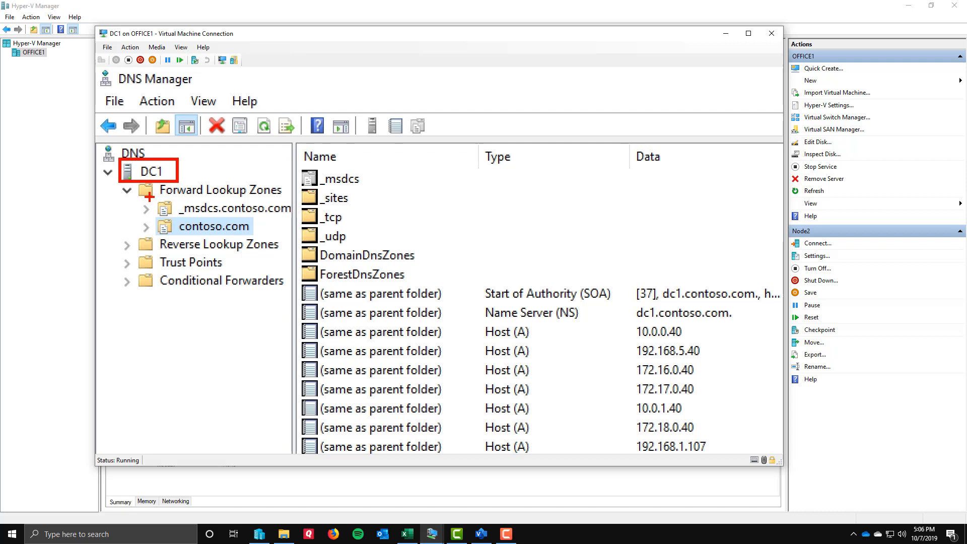
Review the zones under Forward Lookup Zones on DC1 and the dc1 host records in contoso.com.
{"action": "mouse_move", "coordinate": [152, 203]}
{"action": "left_mouse_down"}
{"action": "mouse_move", "coordinate": [153, 245]}
{"action": "mouse_move", "coordinate": [259, 245]}
{"action": "mouse_move", "coordinate": [263, 209]}
{"action": "mouse_move", "coordinate": [197, 195]}
{"action": "mouse_move", "coordinate": [149, 204]}
{"action": "left_mouse_up"}
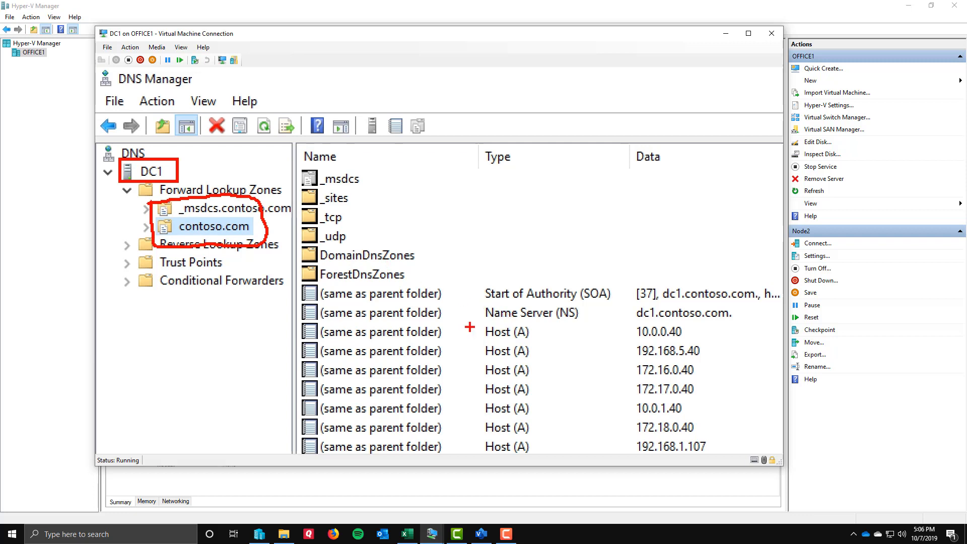
{"action": "scroll", "coordinate": [468, 326], "scroll_direction": "down", "scroll_amount": 5}
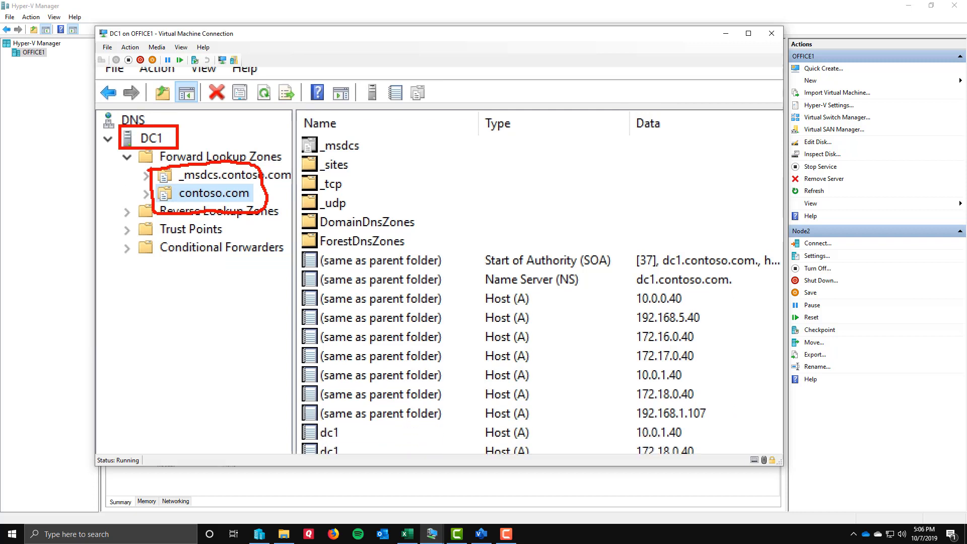
{"action": "scroll", "coordinate": [438, 261], "scroll_direction": "down", "scroll_amount": 4}
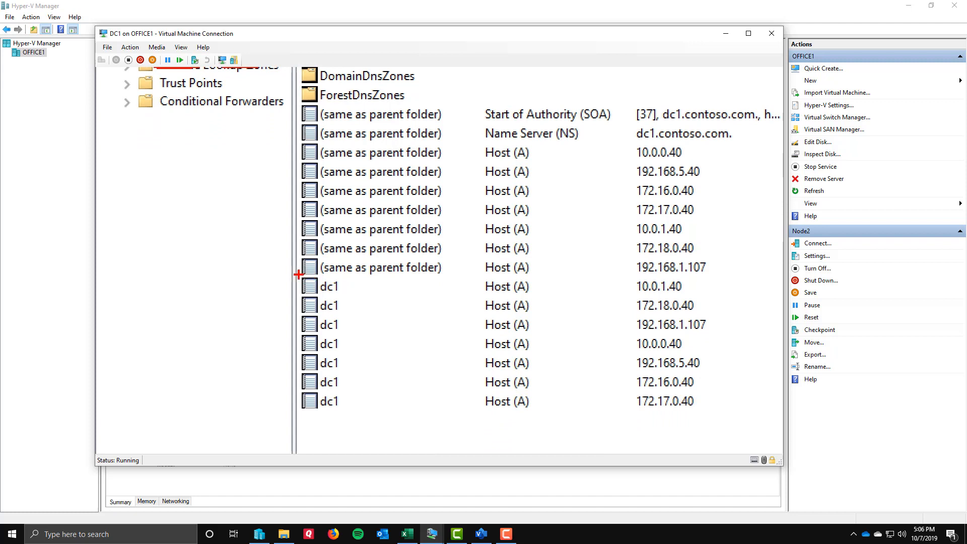
{"action": "mouse_move", "coordinate": [298, 274]}
{"action": "left_mouse_down"}
{"action": "mouse_move", "coordinate": [312, 342]}
{"action": "mouse_move", "coordinate": [377, 424]}
{"action": "mouse_move", "coordinate": [718, 431]}
{"action": "mouse_move", "coordinate": [723, 415]}
{"action": "left_mouse_up"}
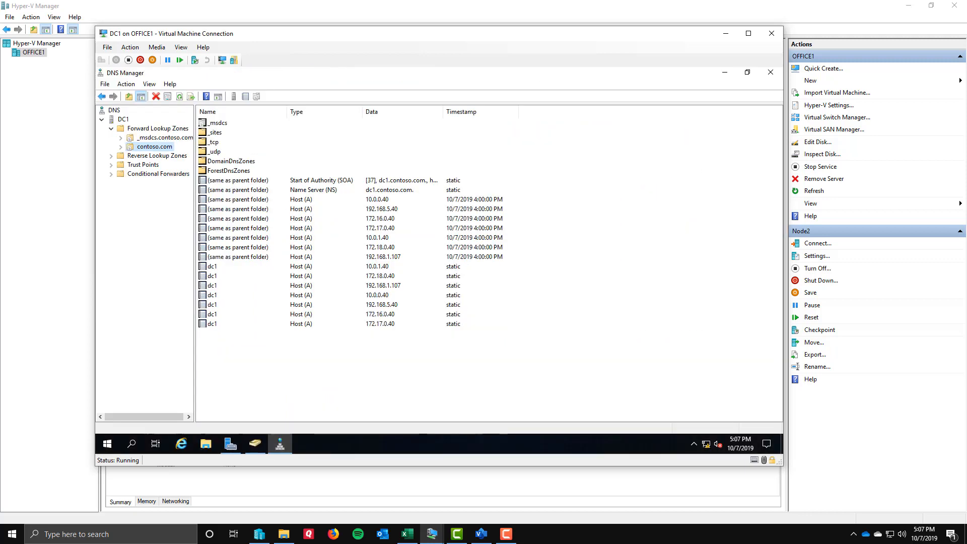
Start a new IPv4 reverse lookup zone as a primary zone stored in Active Directory, replicated to all DNS servers on domain controllers in contoso.com's domain.
{"action": "left_click", "coordinate": [112, 159]}
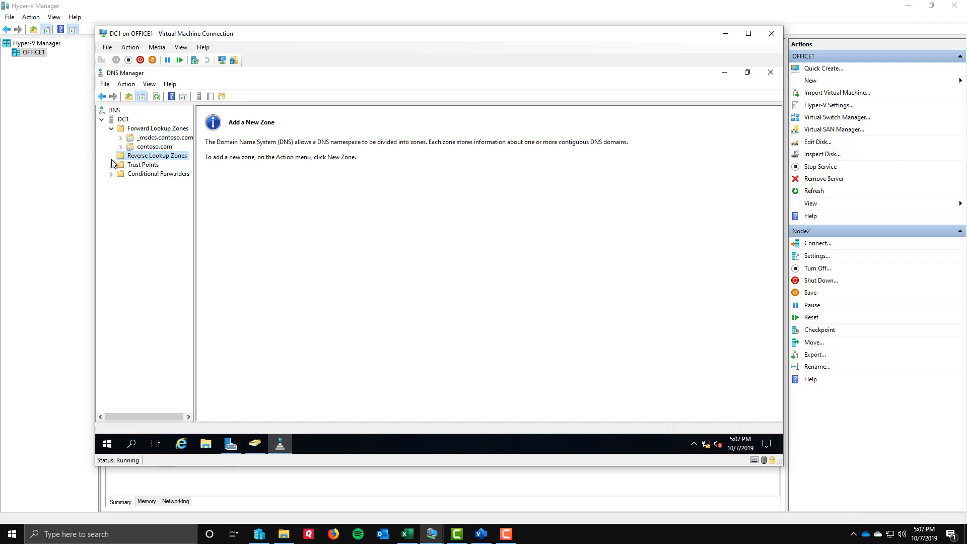
{"action": "right_click", "coordinate": [146, 156]}
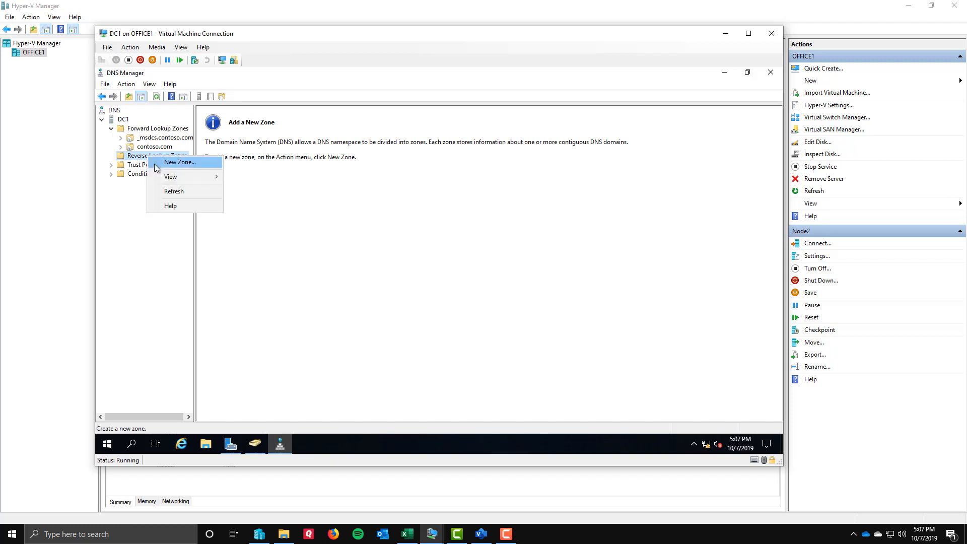
{"action": "left_click", "coordinate": [211, 161]}
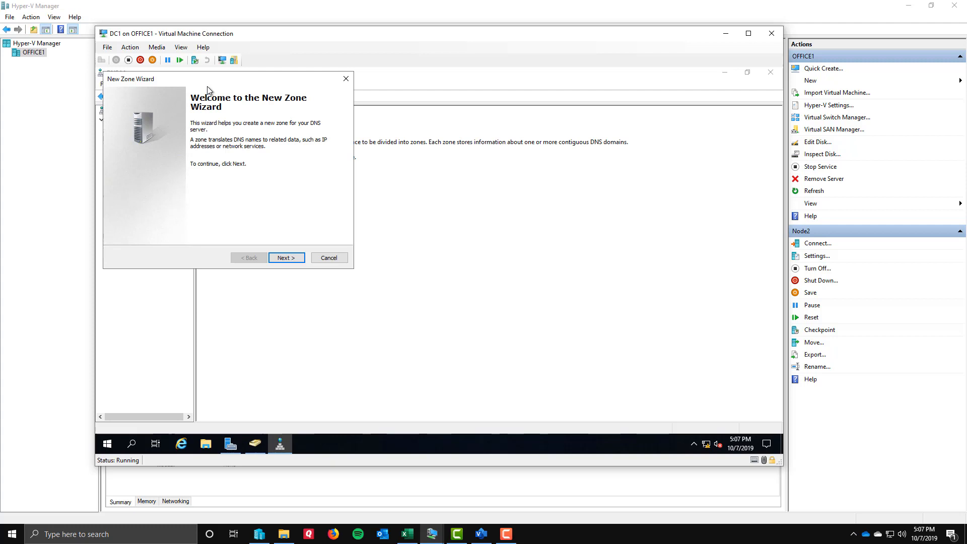
{"action": "left_click", "coordinate": [285, 258]}
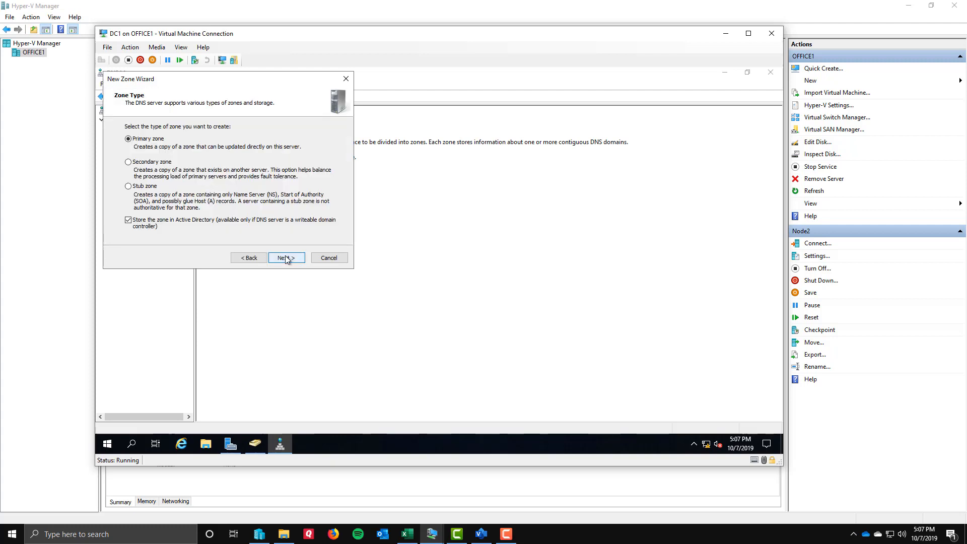
{"action": "key", "text": "ctrl+1"}
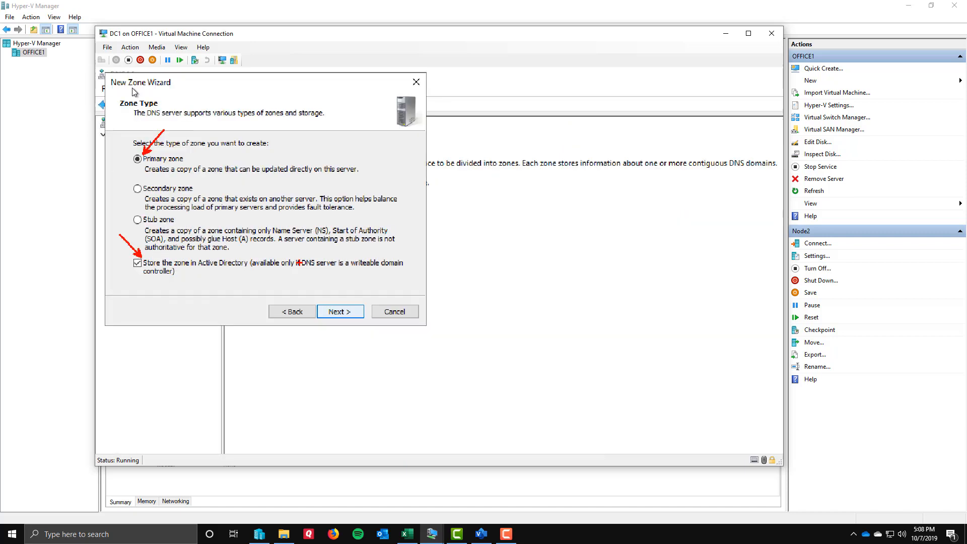
{"action": "left_click", "coordinate": [286, 257]}
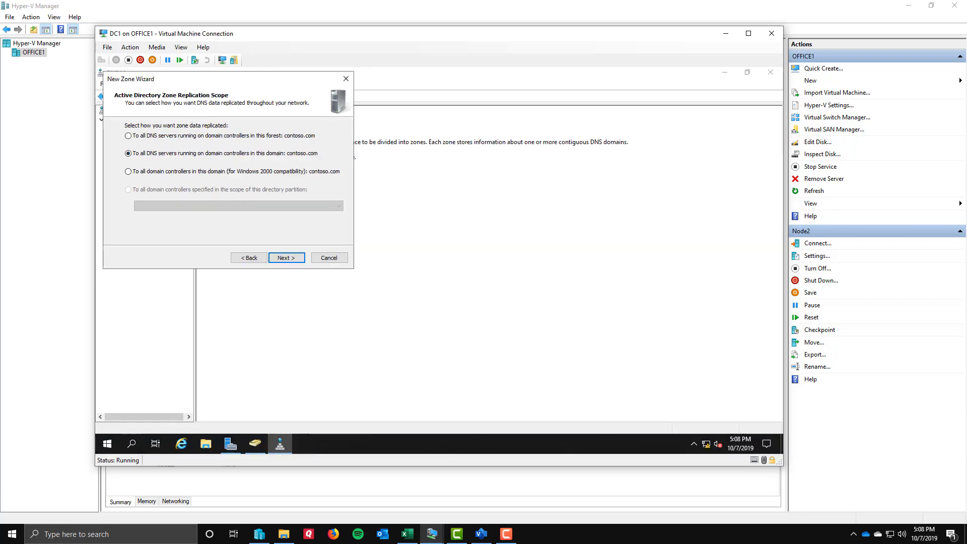
{"action": "left_click", "coordinate": [287, 258]}
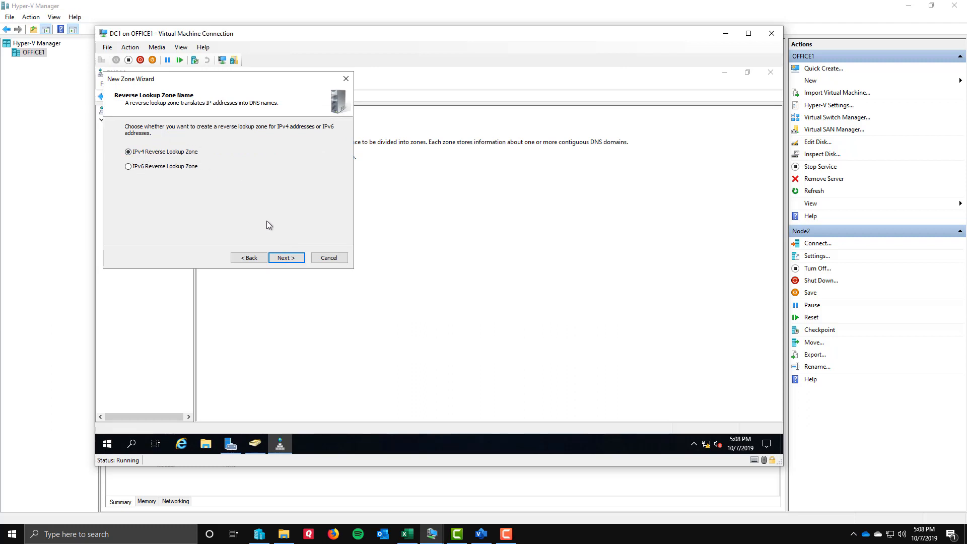
{"action": "left_click", "coordinate": [292, 259]}
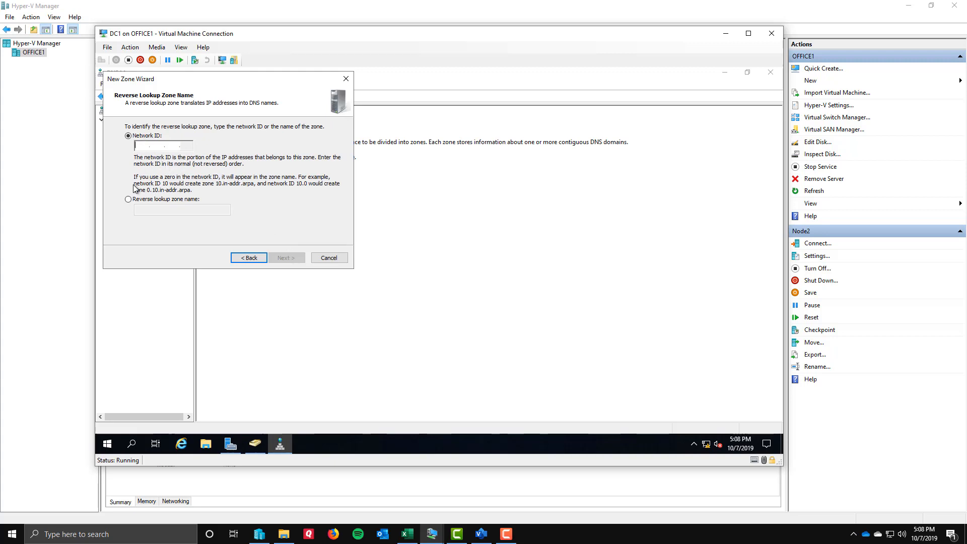
Create the reverse lookup zone with network ID 10.0.0 and only secure dynamic updates allowed, and view its records.
{"action": "type", "text": "10 .0 .0 ."}
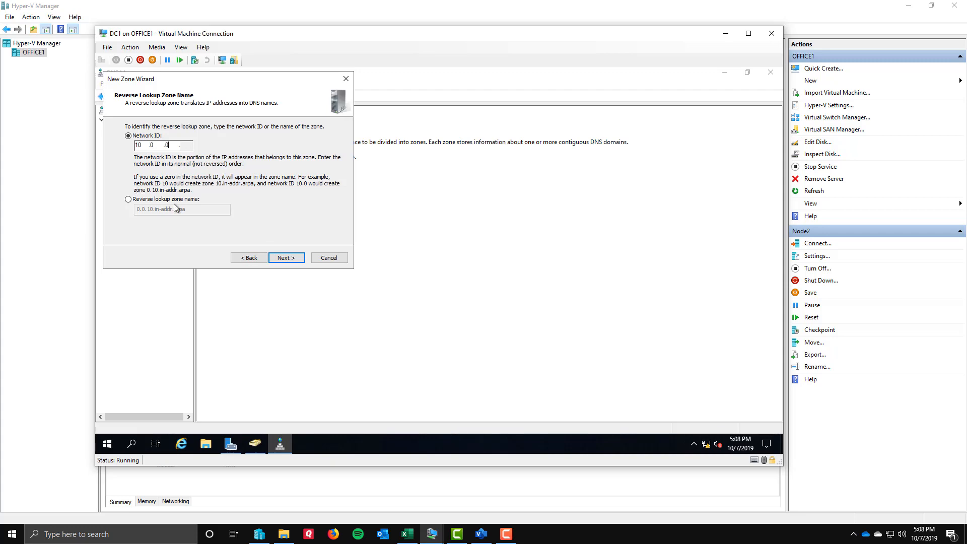
{"action": "key", "text": "ctrl+1"}
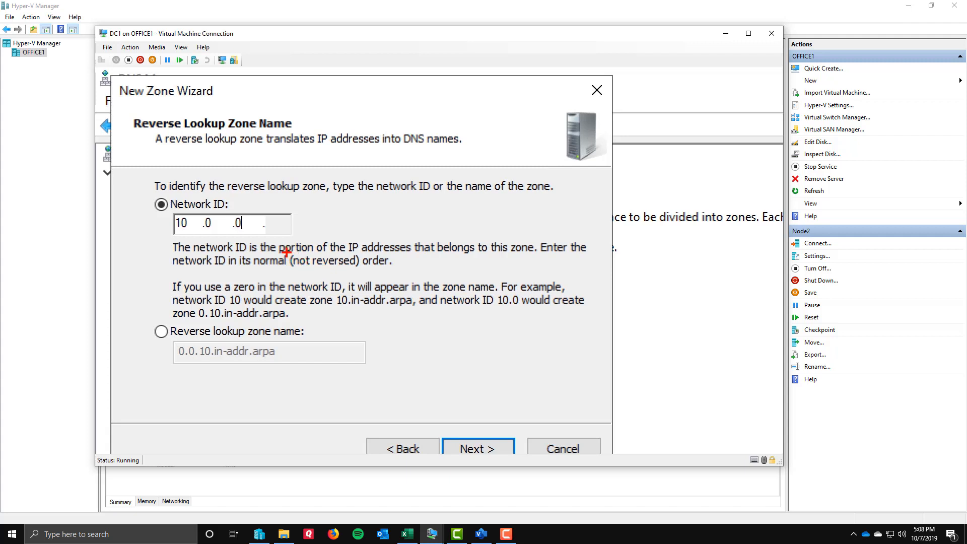
{"action": "mouse_move", "coordinate": [286, 251]}
{"action": "left_mouse_down"}
{"action": "mouse_move", "coordinate": [334, 273]}
{"action": "mouse_move", "coordinate": [403, 275]}
{"action": "left_mouse_up"}
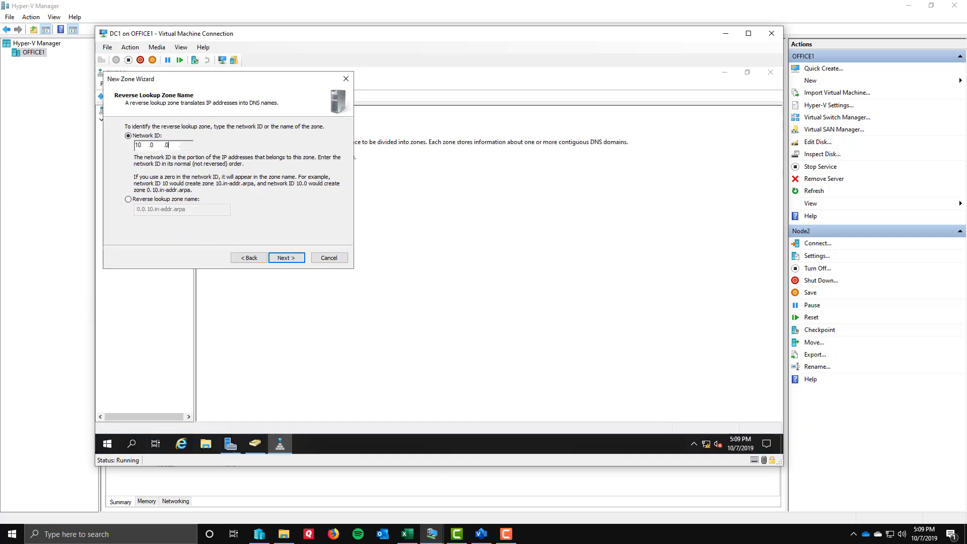
{"action": "left_click", "coordinate": [472, 449]}
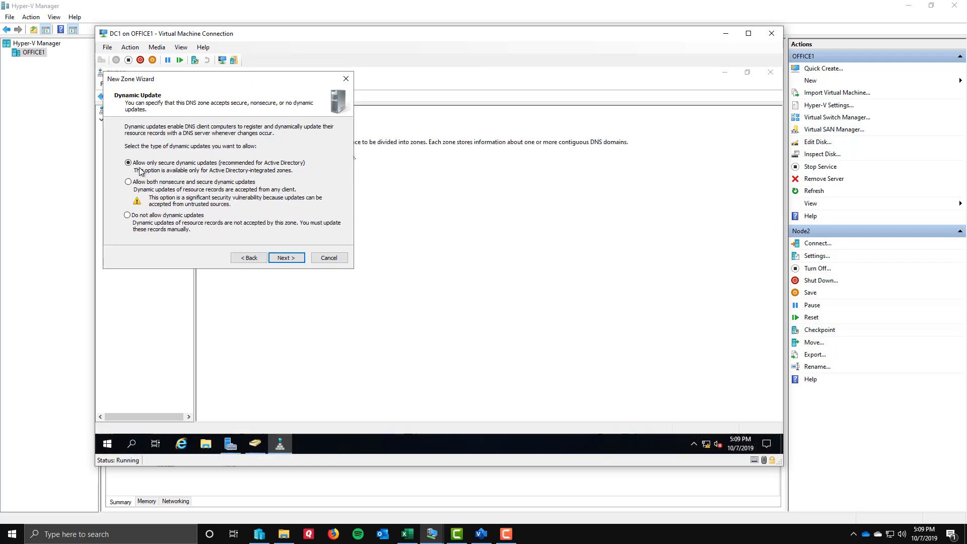
{"action": "left_click", "coordinate": [285, 258]}
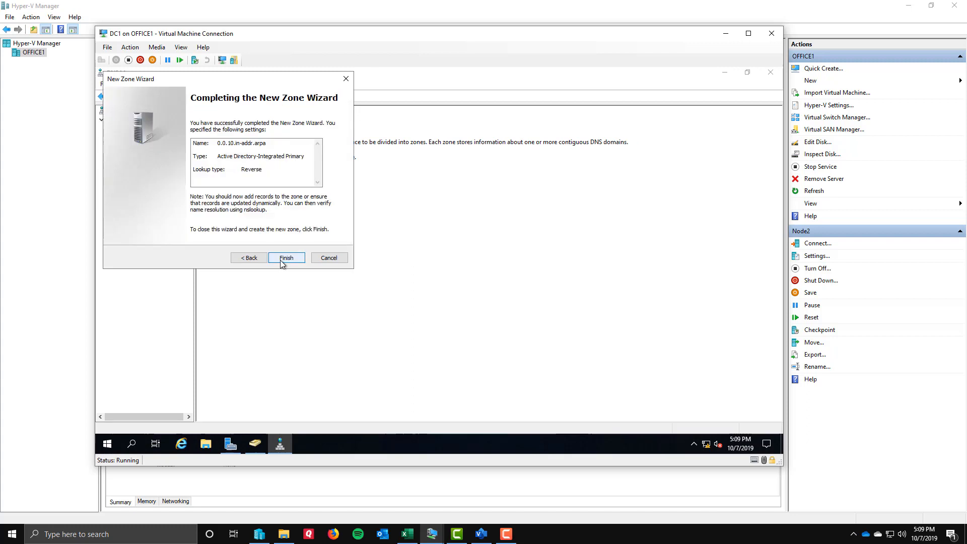
{"action": "left_click", "coordinate": [286, 258]}
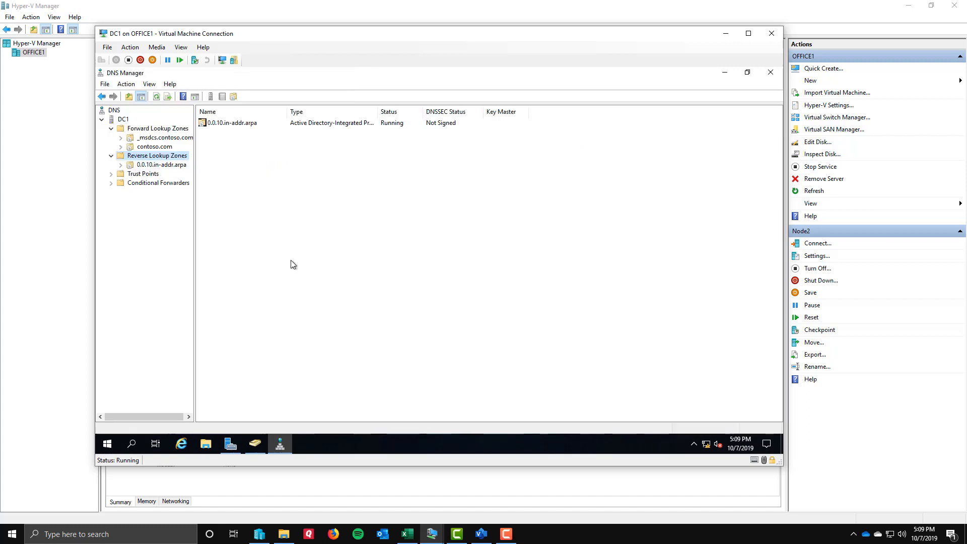
{"action": "left_click", "coordinate": [155, 166]}
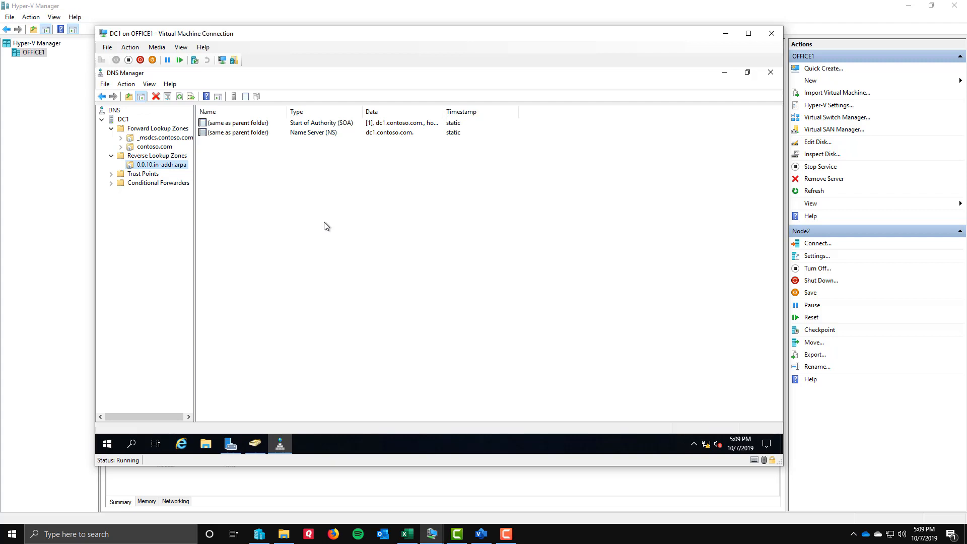
Switch to Active Directory Users and Computers and check the contents of the Computers and Domain Controllers containers under contoso.com.
{"action": "left_click", "coordinate": [256, 450]}
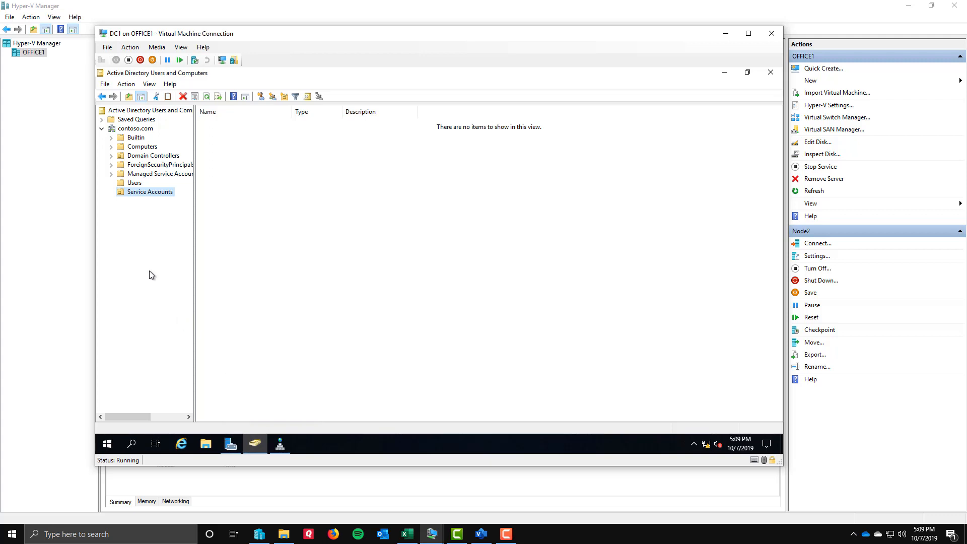
{"action": "left_click", "coordinate": [136, 148]}
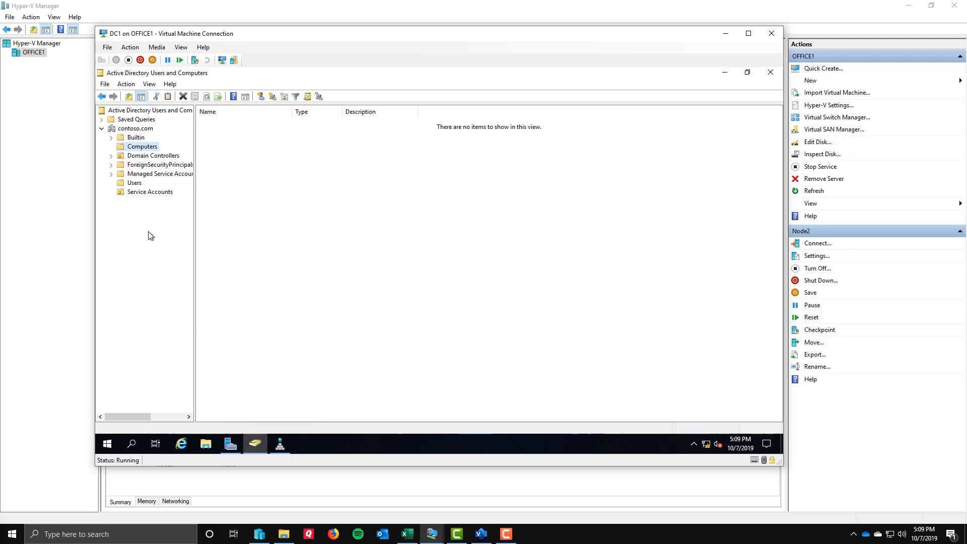
{"action": "left_click", "coordinate": [137, 156]}
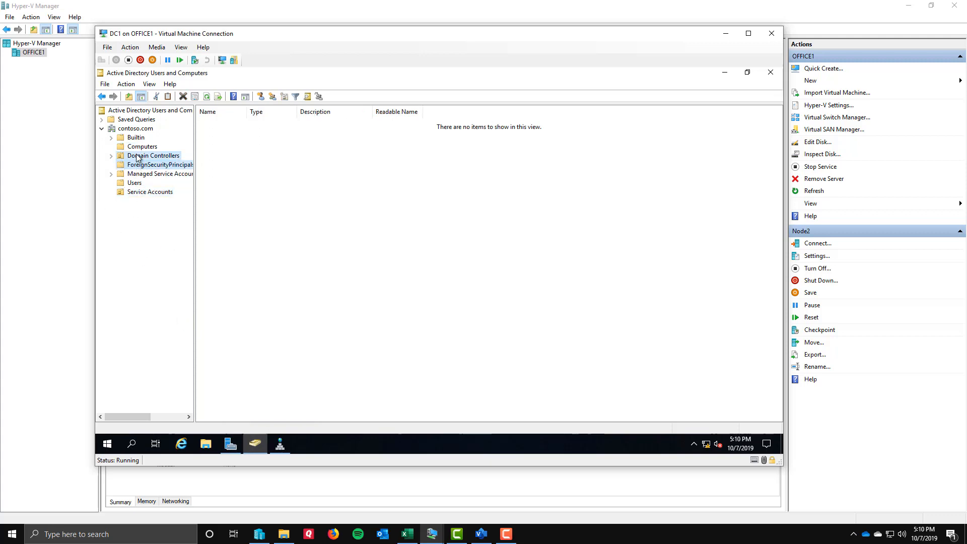
{"action": "left_click", "coordinate": [212, 124]}
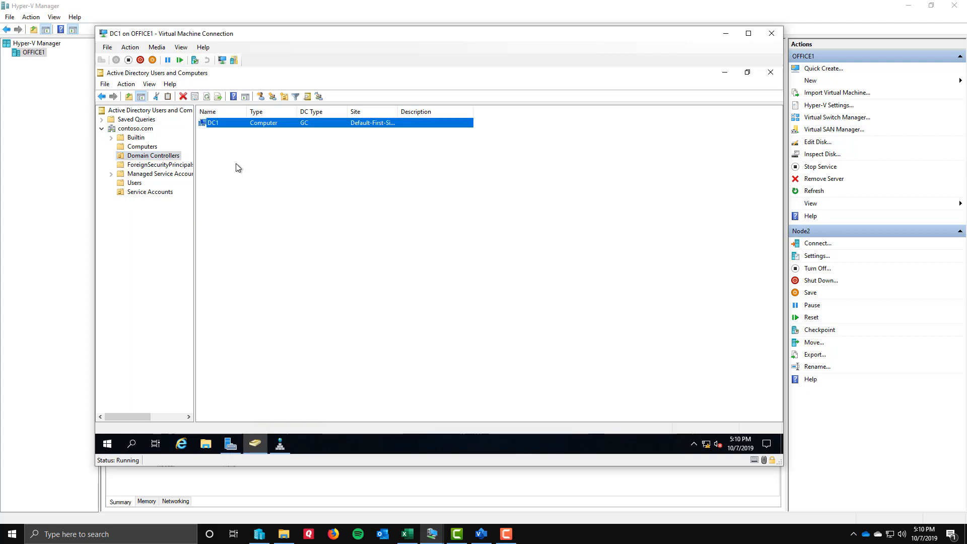
{"action": "left_click", "coordinate": [142, 147]}
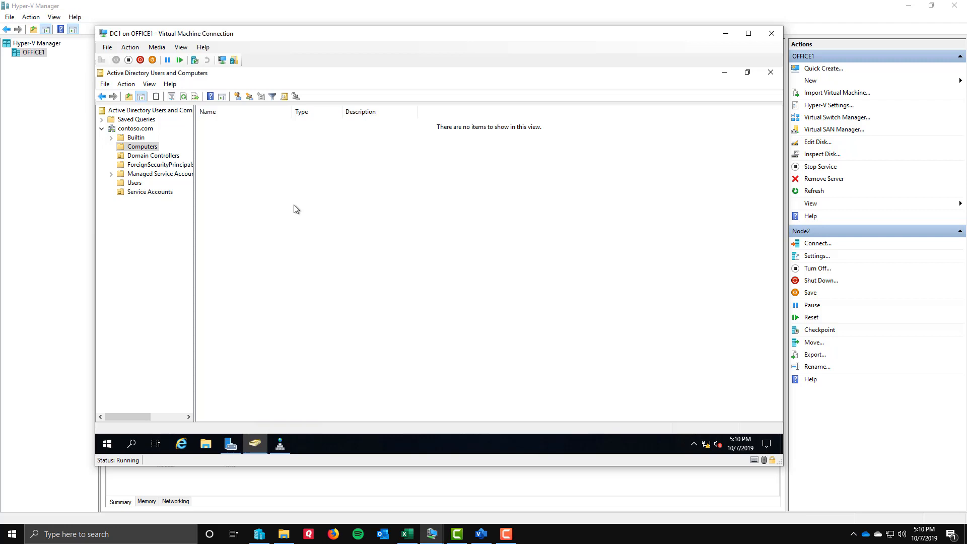
Bring up the Node1 virtual machine connection, minimize the DC1 window and reposition Node1's window on the host desktop.
{"action": "left_click", "coordinate": [433, 535]}
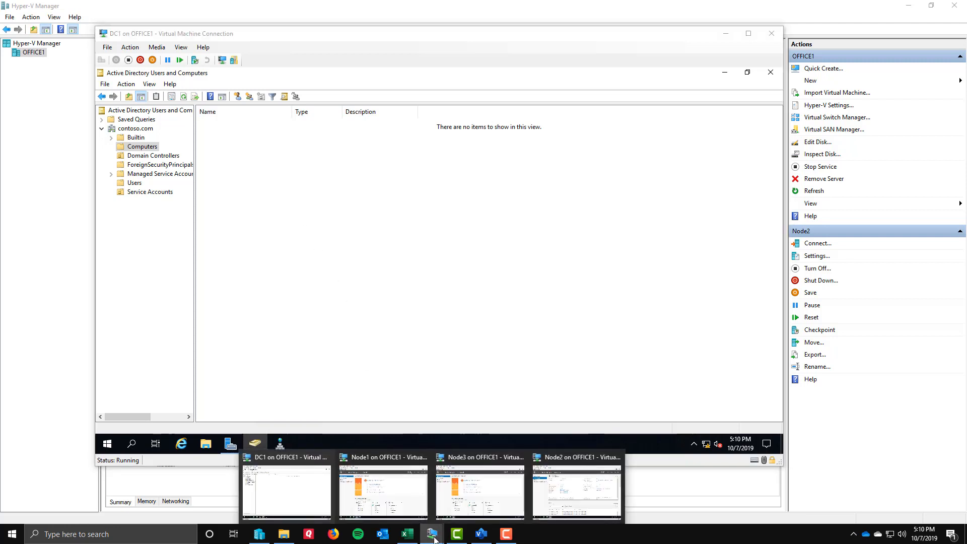
{"action": "left_click", "coordinate": [408, 498]}
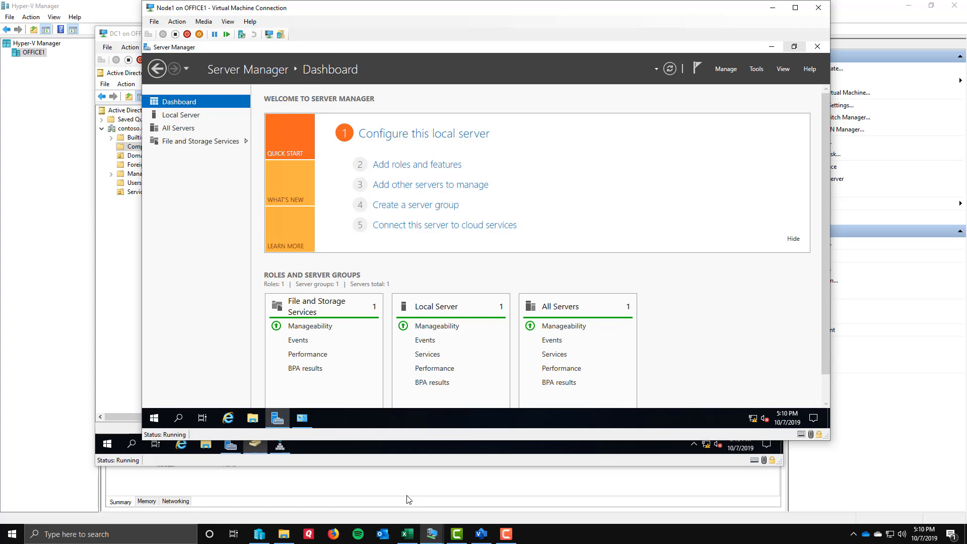
{"action": "left_click", "coordinate": [130, 29]}
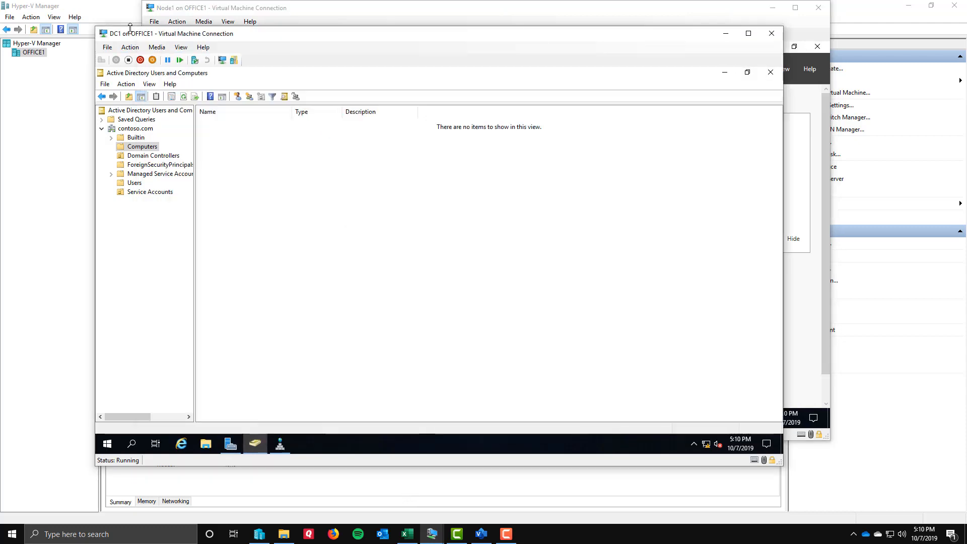
{"action": "left_click", "coordinate": [725, 34]}
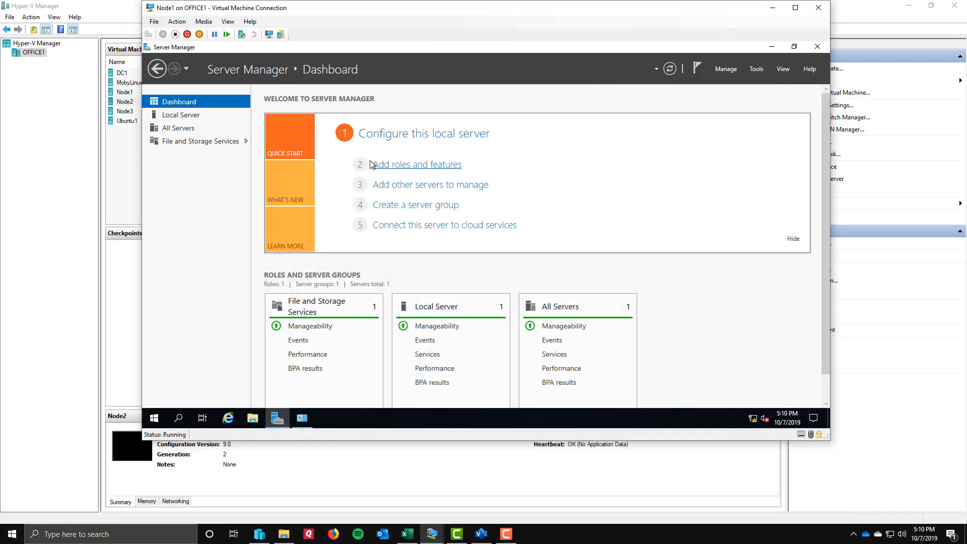
{"action": "left_click_drag", "start_coordinate": [375, 8], "coordinate": [346, 42]}
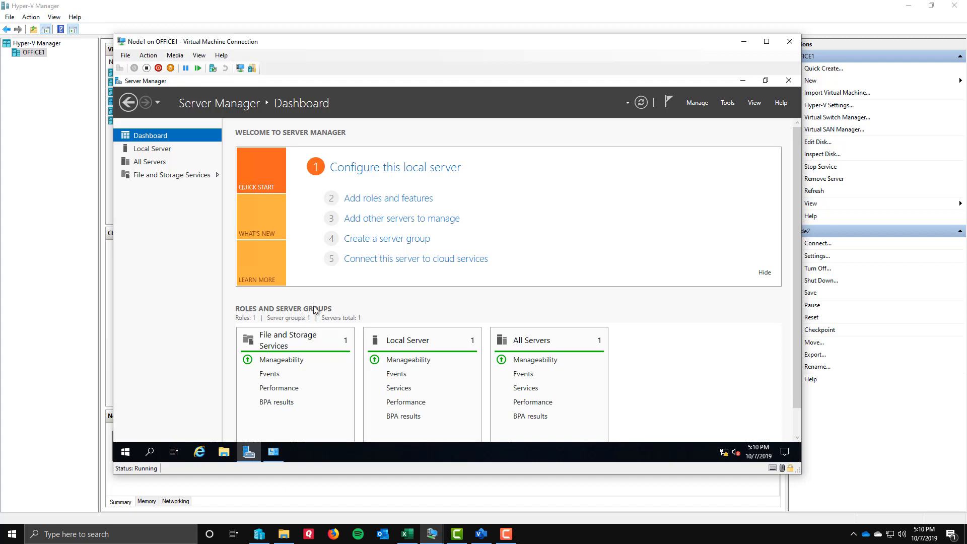
Set the local server's computer name to Node1 and its membership to the contoso.com domain.
{"action": "left_click", "coordinate": [152, 150]}
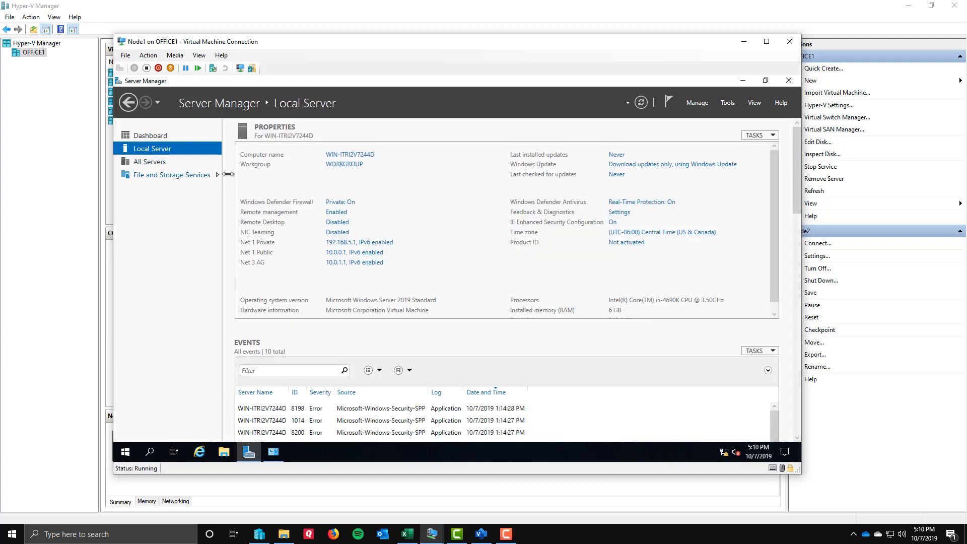
{"action": "left_click", "coordinate": [337, 156]}
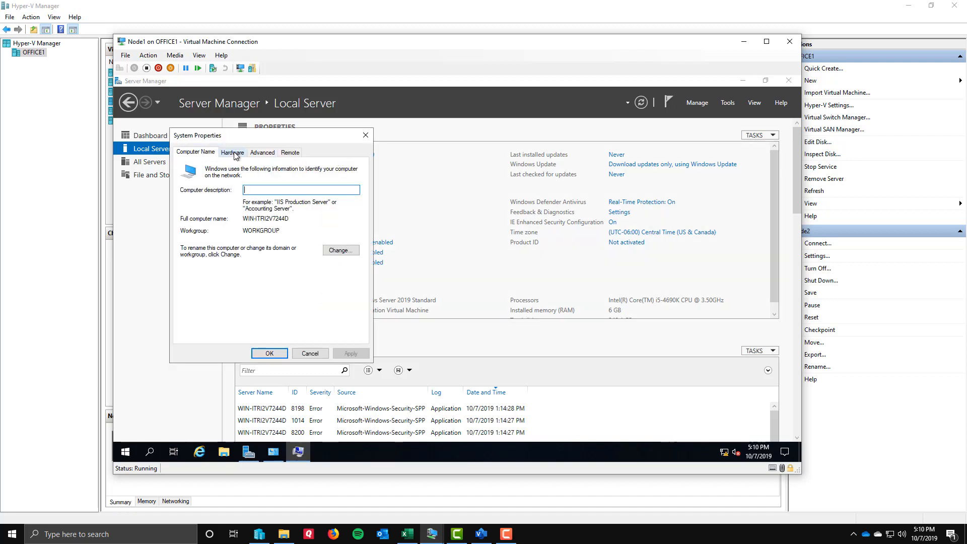
{"action": "left_click", "coordinate": [340, 251]}
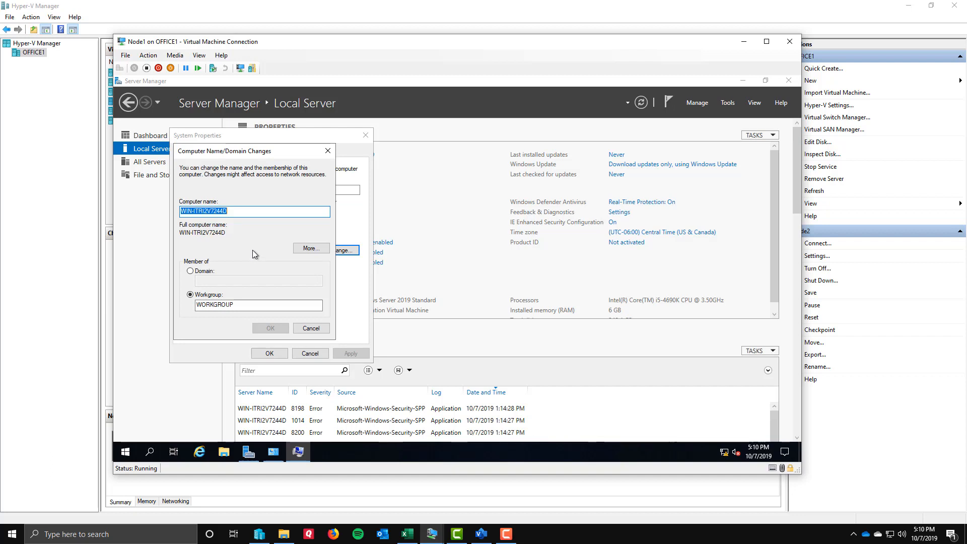
{"action": "type", "text": "Node1"}
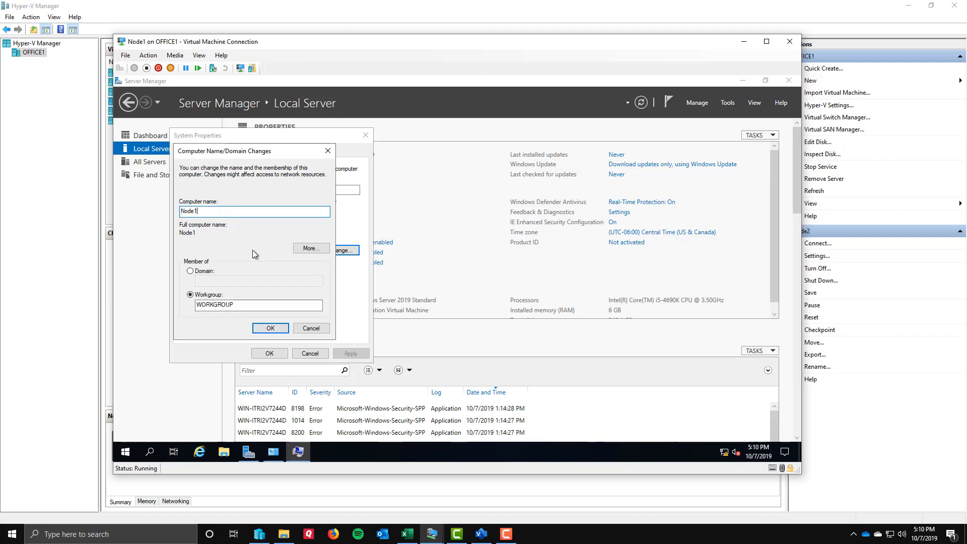
{"action": "left_click", "coordinate": [189, 271]}
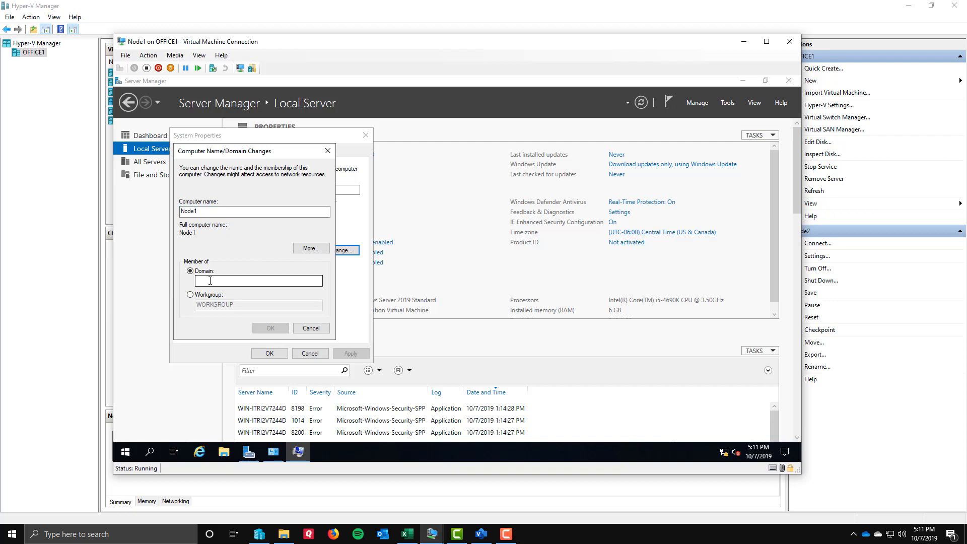
{"action": "type", "text": "contoso.com"}
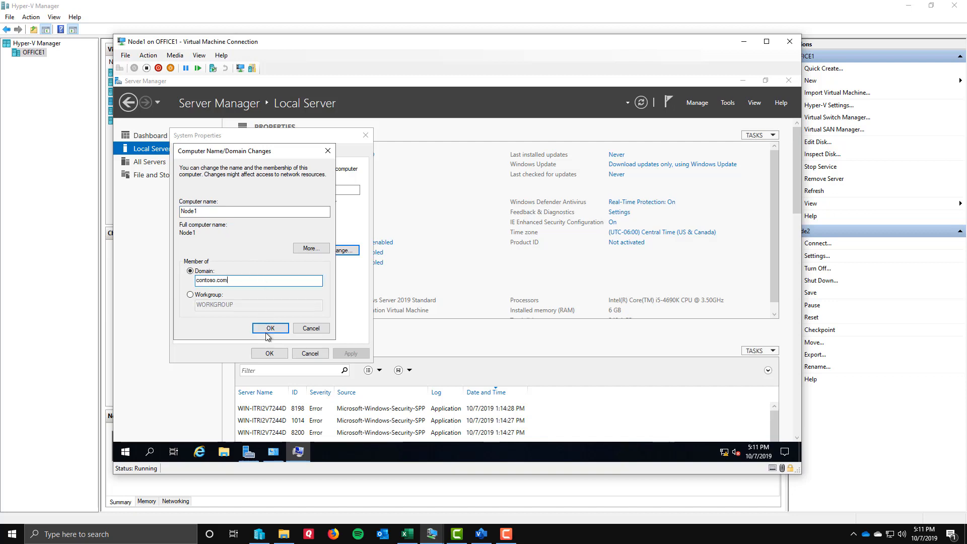
Check the primary DNS suffix and NetBIOS name settings for the computer, leaving them as they are.
{"action": "left_click", "coordinate": [311, 247]}
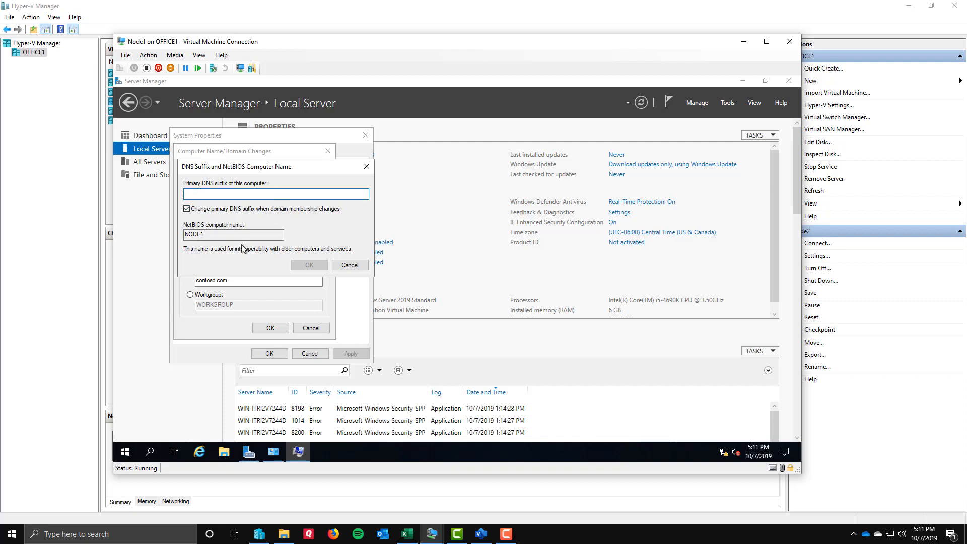
{"action": "left_click_drag", "start_coordinate": [262, 171], "coordinate": [285, 177]}
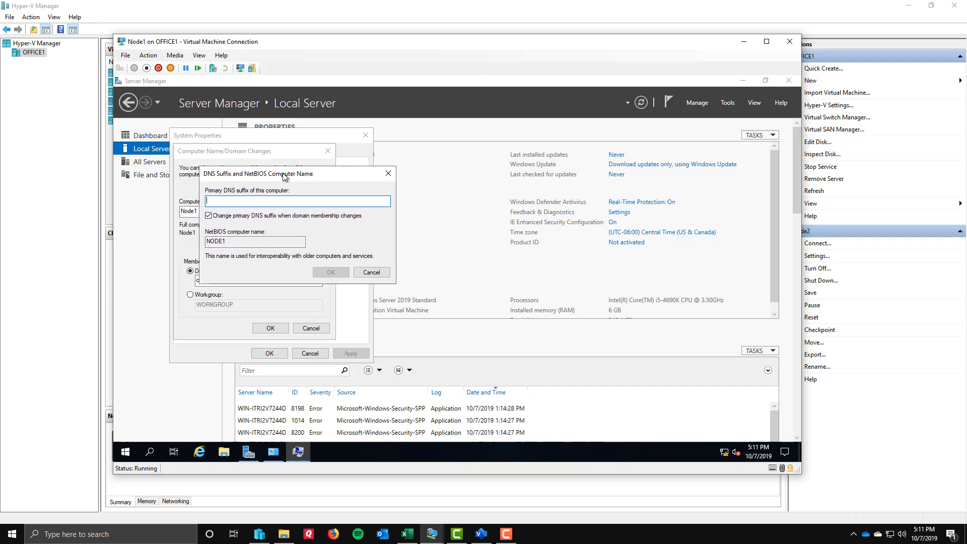
{"action": "left_click", "coordinate": [371, 273]}
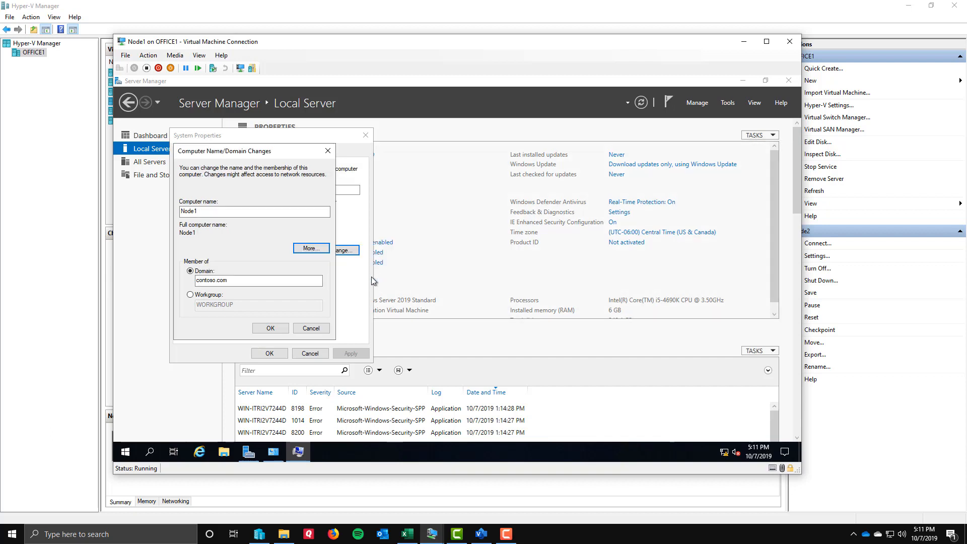
Submit the name and domain change, authorizing the join with the domain account's user name and password.
{"action": "left_click", "coordinate": [270, 327]}
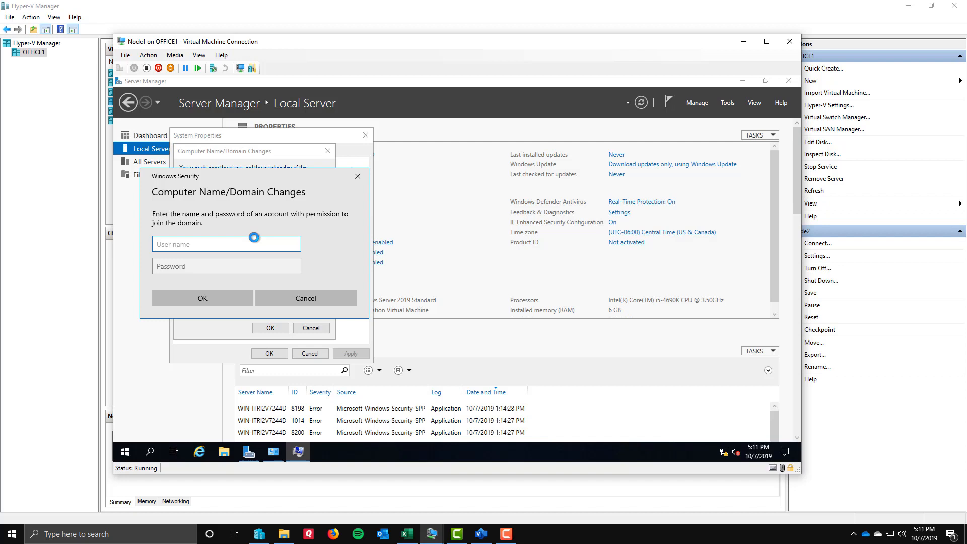
{"action": "key", "text": "Tab"}
{"action": "type", "text": "••••"}
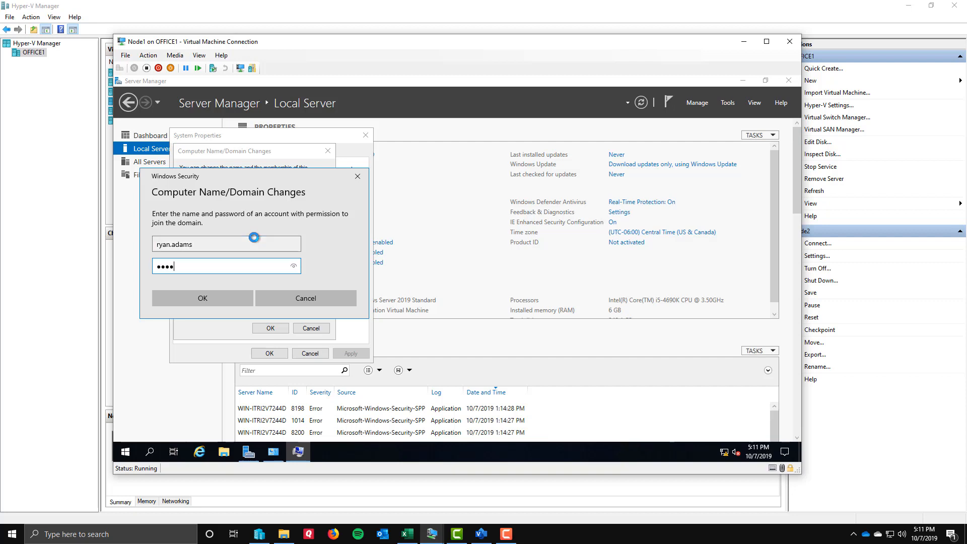
{"action": "type", "text": "••••••"}
{"action": "key", "text": "Return"}
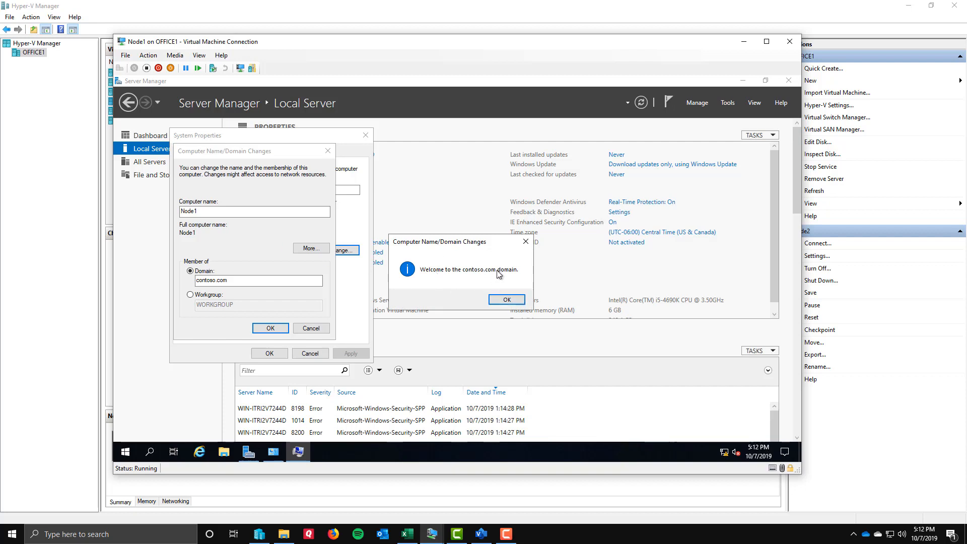
Dismiss the domain join messages, close System Properties and restart Node1 to apply the changes.
{"action": "left_click", "coordinate": [504, 299]}
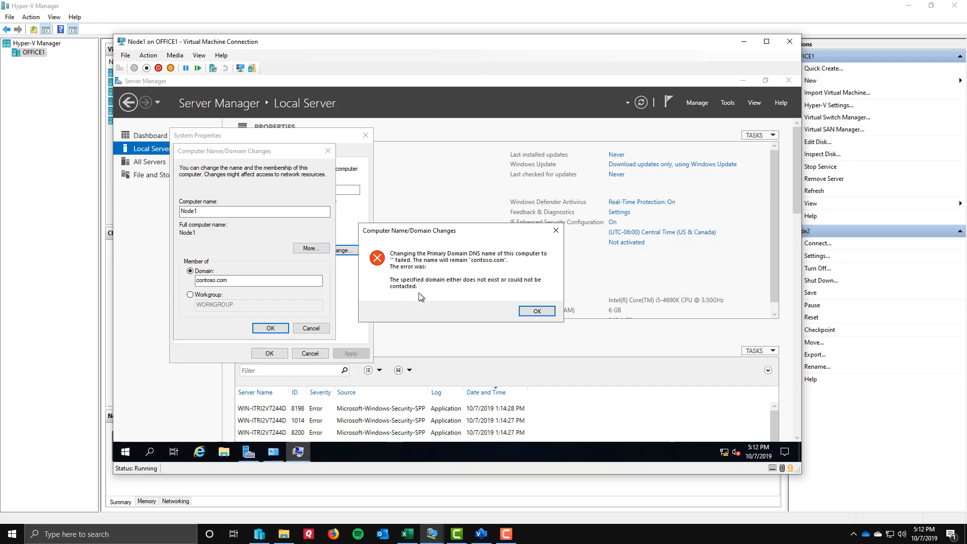
{"action": "left_click", "coordinate": [536, 311]}
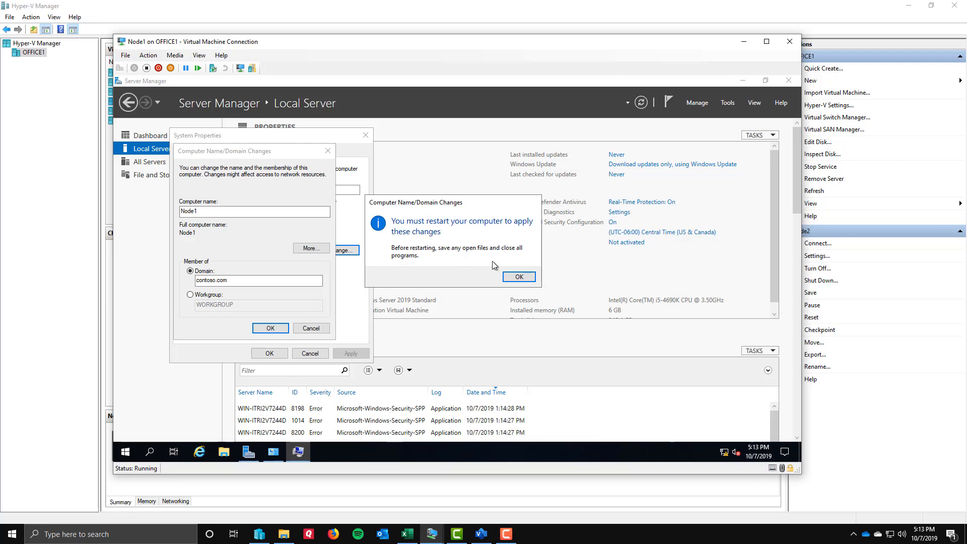
{"action": "left_click", "coordinate": [518, 277]}
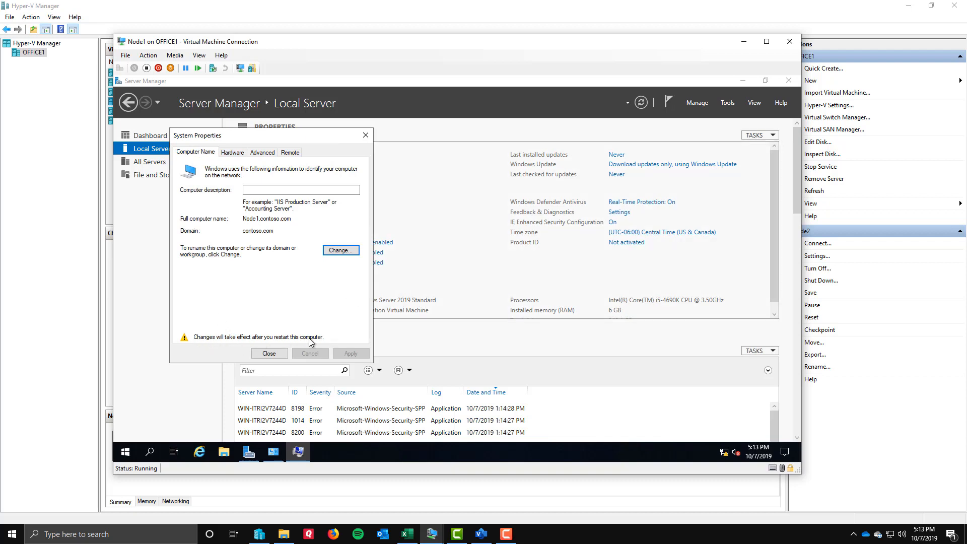
{"action": "left_click", "coordinate": [268, 353]}
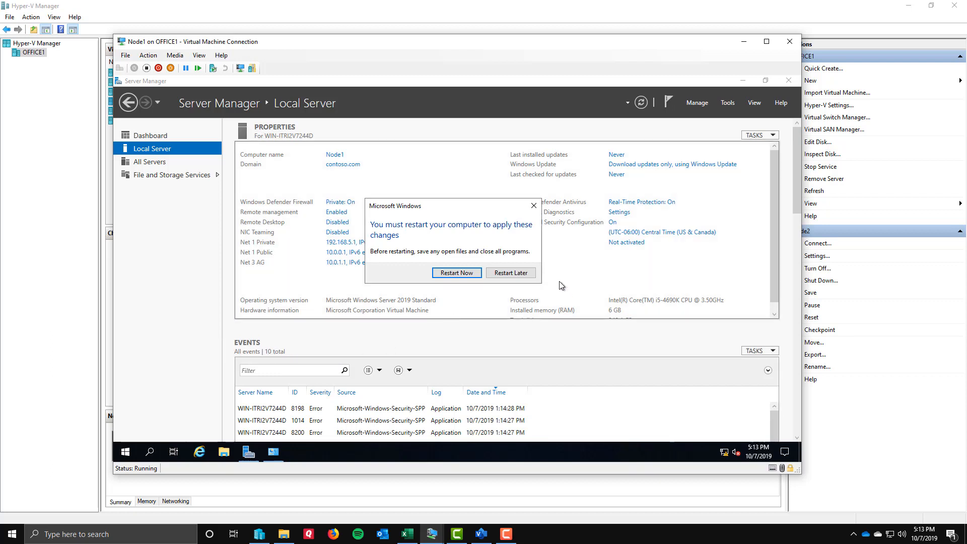
{"action": "left_click", "coordinate": [457, 274]}
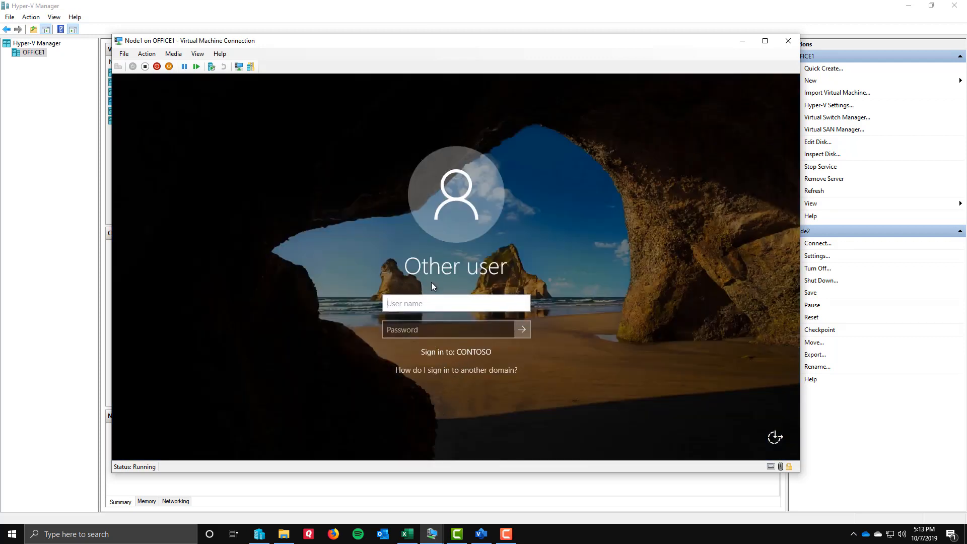
Sign in to Node1 on the CONTOSO domain with the domain account's user name and password.
{"action": "key", "text": "Tab"}
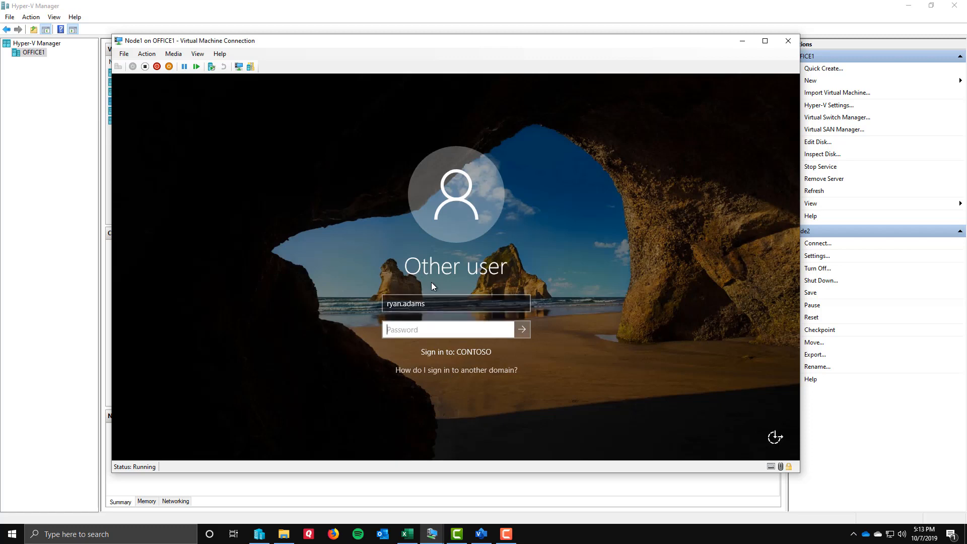
{"action": "type", "text": "**********"}
{"action": "key", "text": "Return"}
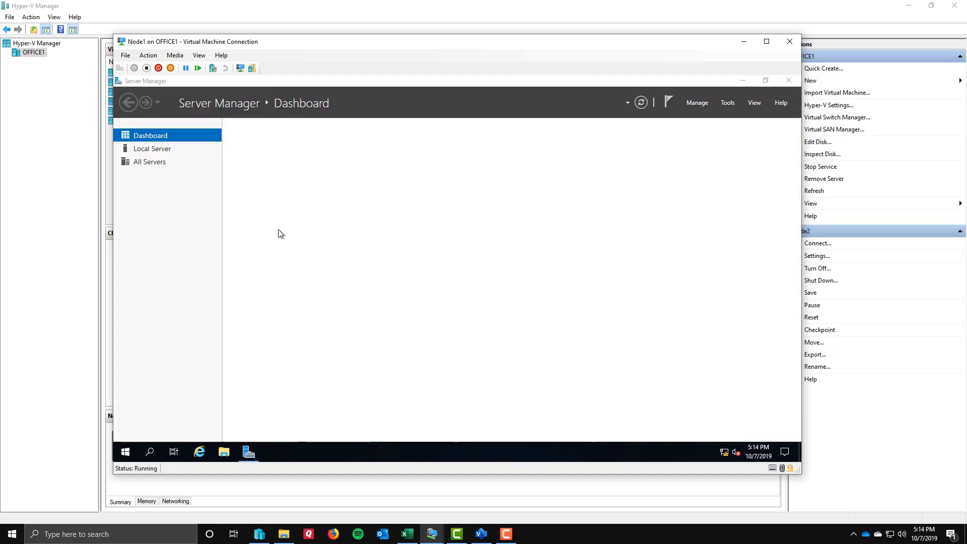
Review Node1's local server properties for its name, domain and firewall profile, and minimize the Node1 window.
{"action": "left_click", "coordinate": [152, 148]}
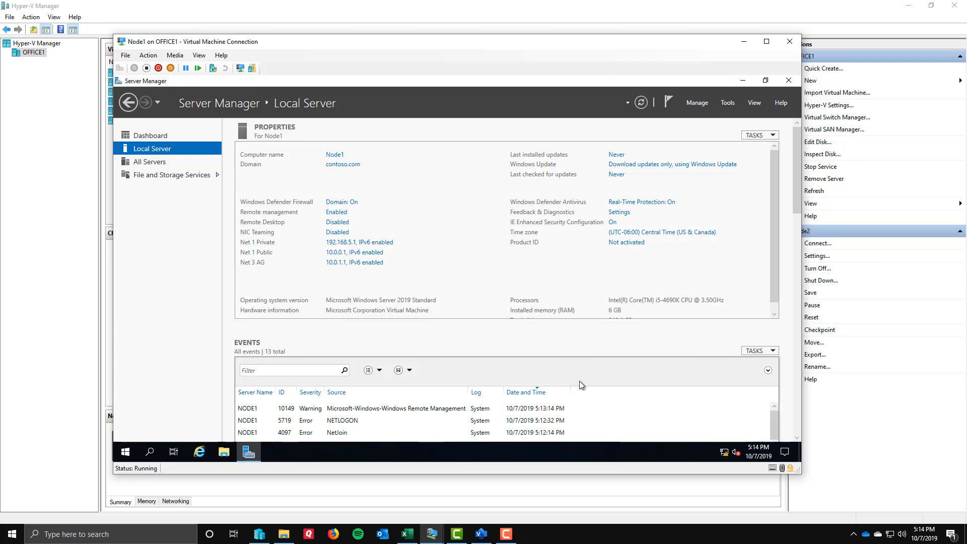
{"action": "mouse_move", "coordinate": [724, 455]}
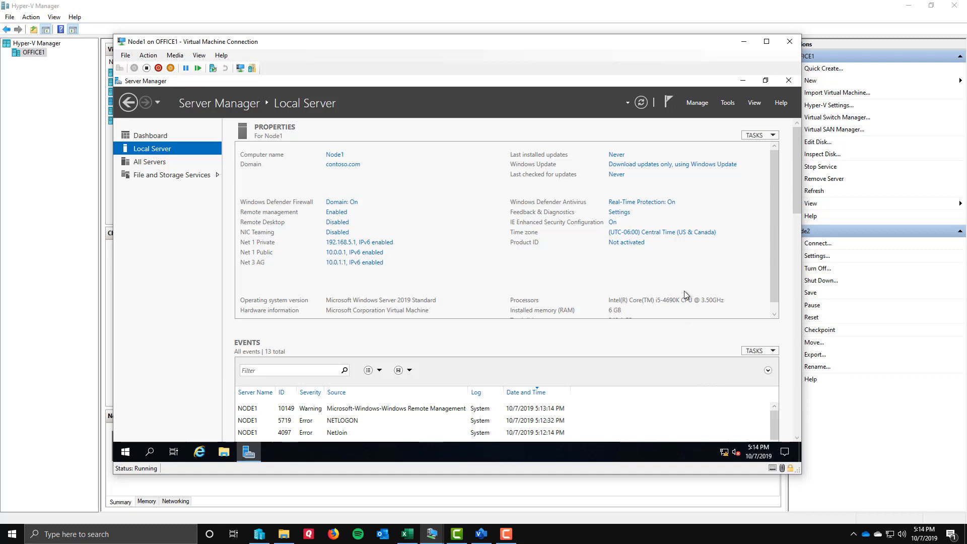
{"action": "left_click", "coordinate": [744, 42]}
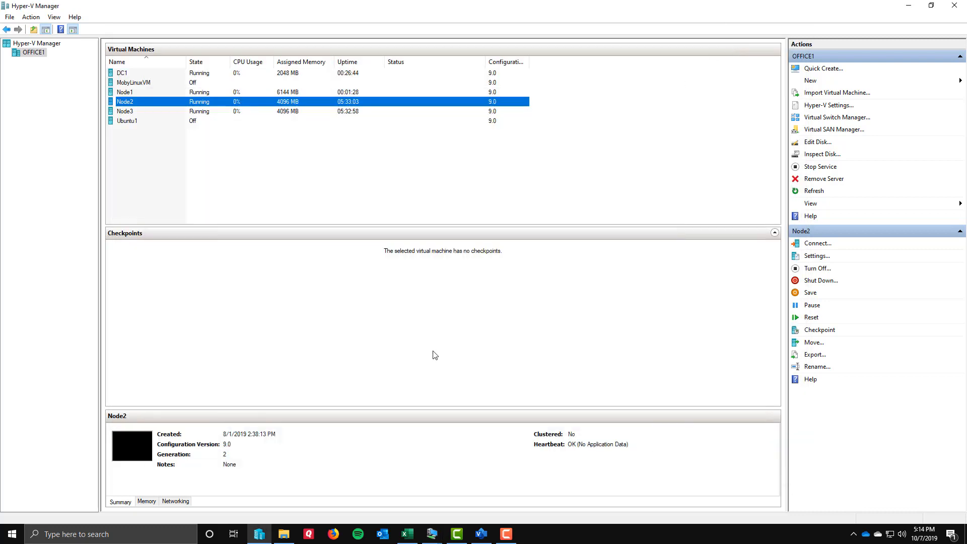
Switch to the DC1 virtual machine and refresh the Computers container to check for Node1's computer account.
{"action": "left_click", "coordinate": [430, 533]}
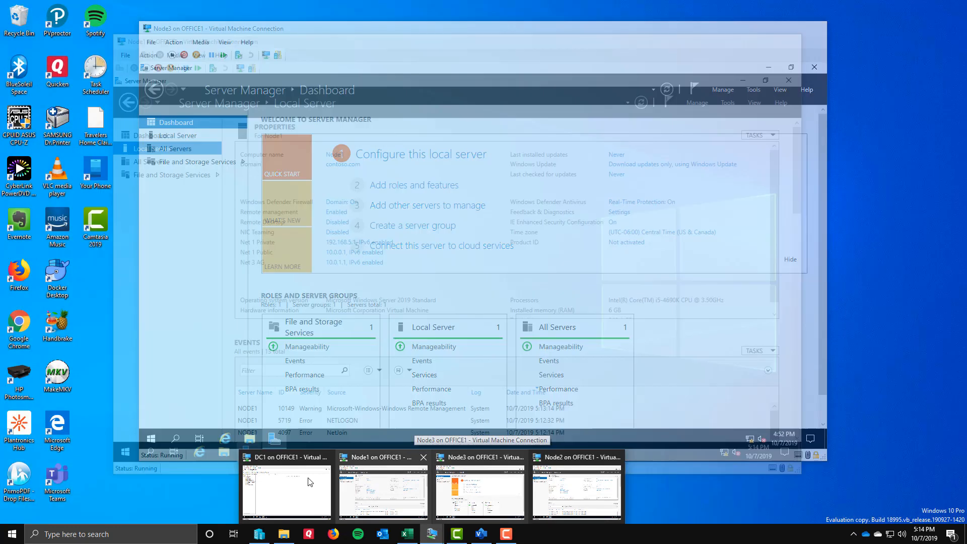
{"action": "left_click", "coordinate": [310, 481]}
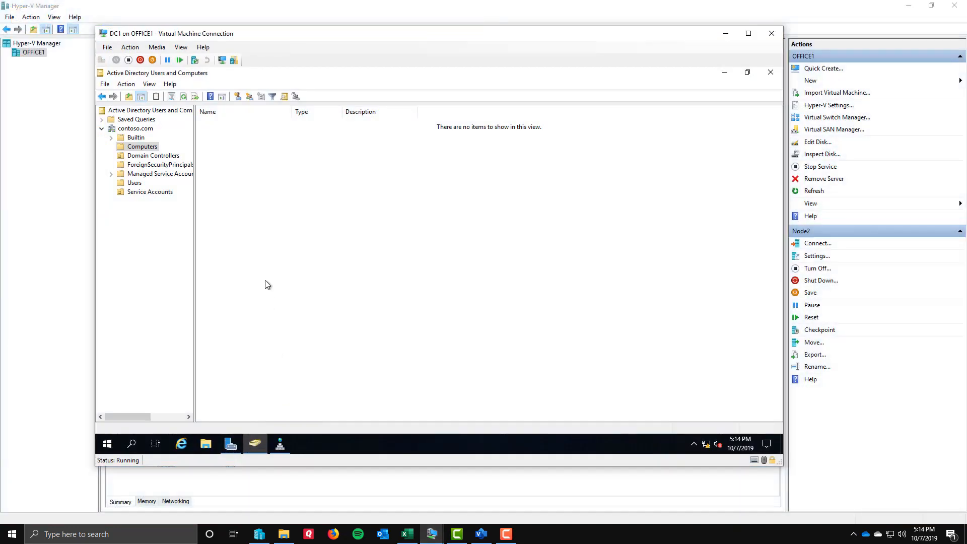
{"action": "left_click", "coordinate": [183, 96]}
{"action": "left_click", "coordinate": [212, 124]}
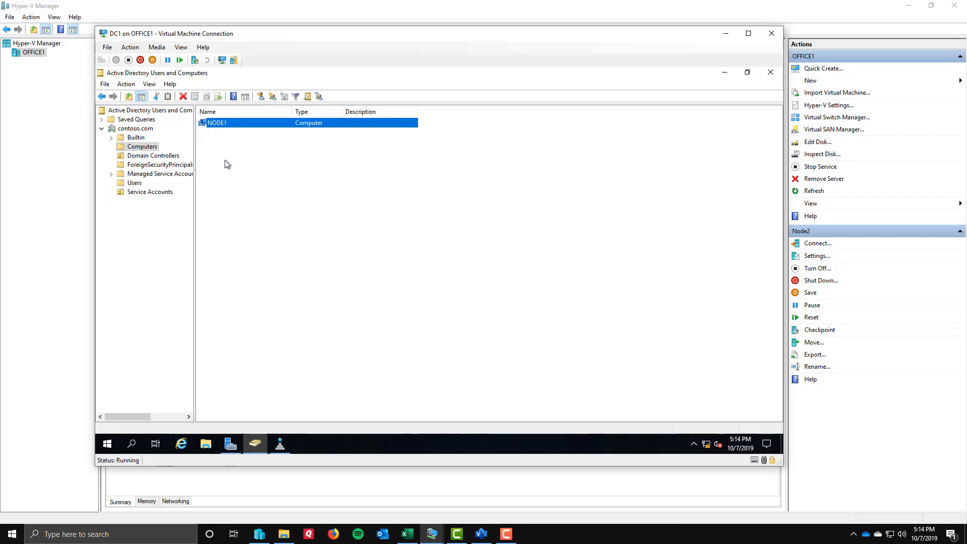
{"action": "left_click", "coordinate": [236, 179]}
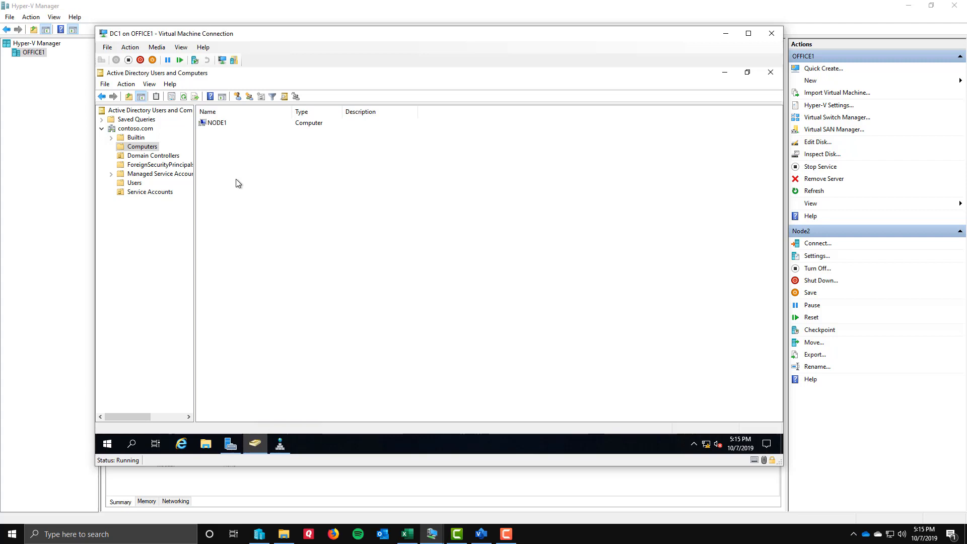
Switch to Visio to examine the Lab Architecture network diagram, and return to the DC1 virtual machine.
{"action": "left_click", "coordinate": [481, 534]}
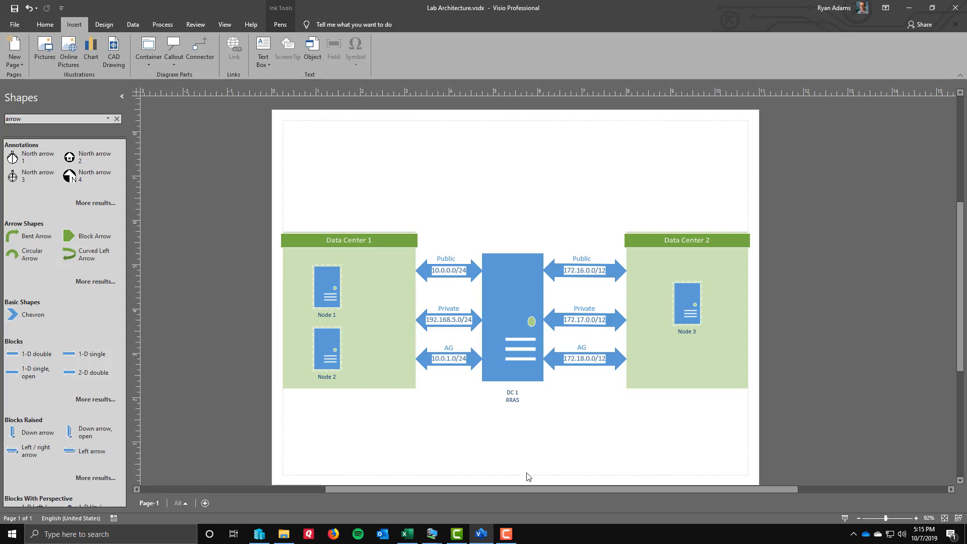
{"action": "left_click", "coordinate": [433, 537]}
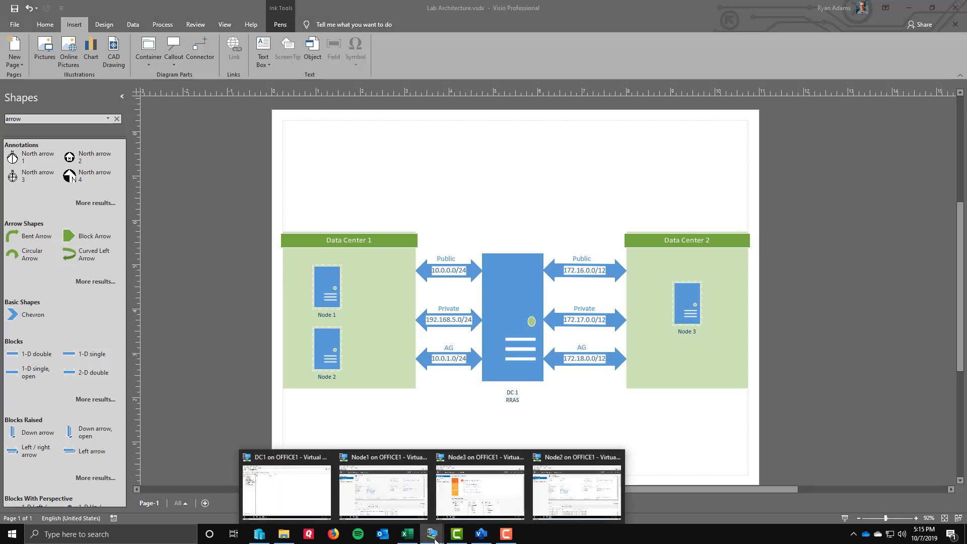
{"action": "left_click", "coordinate": [310, 490]}
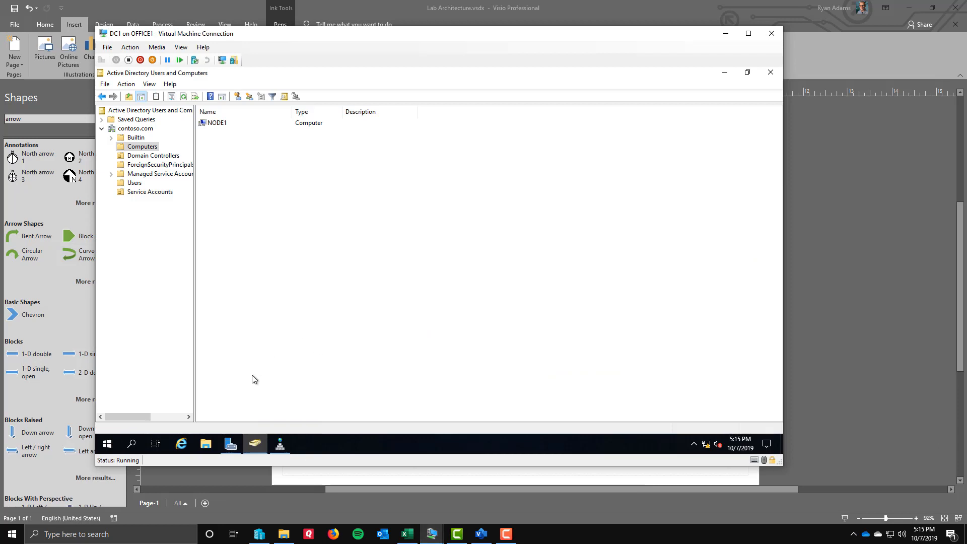
Start adding roles and features from DC1's Server Manager, keep DC1.contoso.com as the destination server, and select the Remote Access role.
{"action": "left_click", "coordinate": [231, 445]}
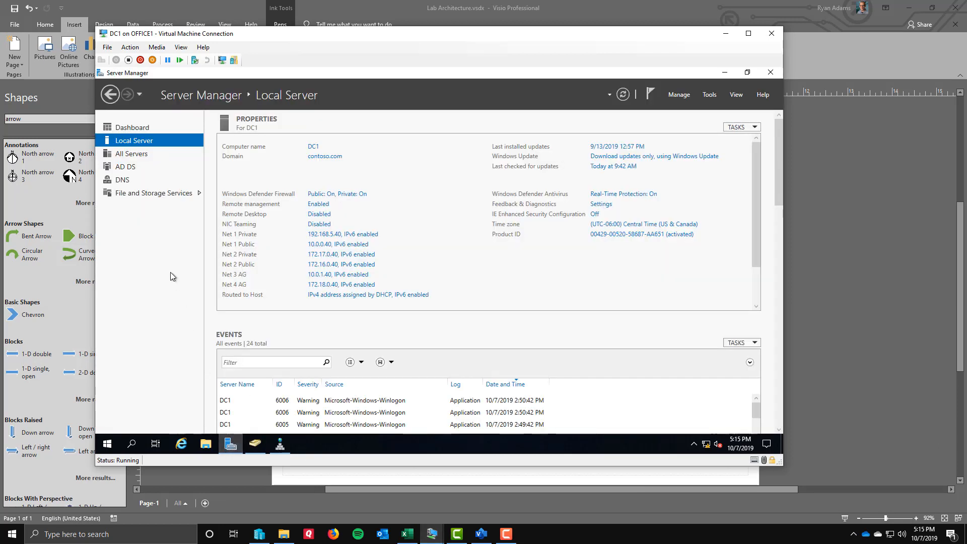
{"action": "left_click", "coordinate": [145, 129]}
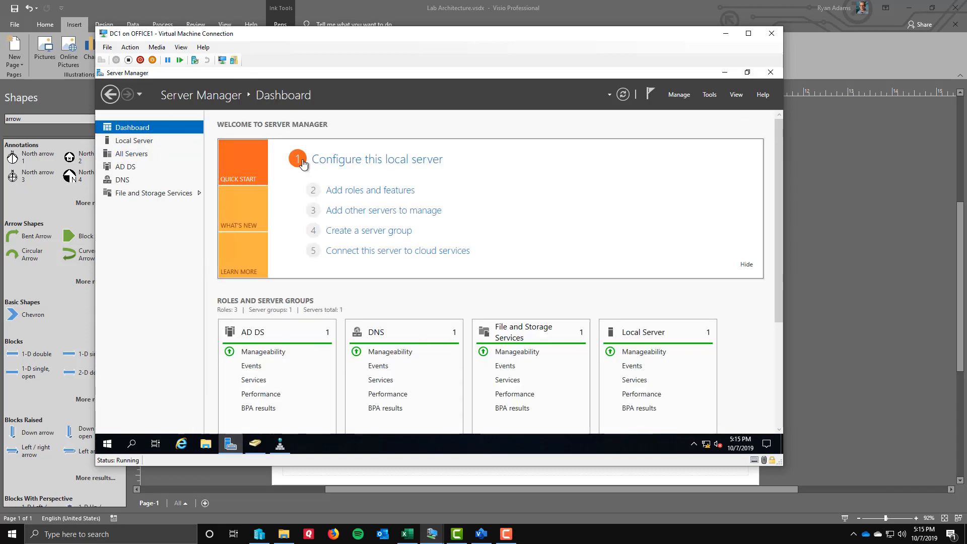
{"action": "left_click", "coordinate": [383, 191]}
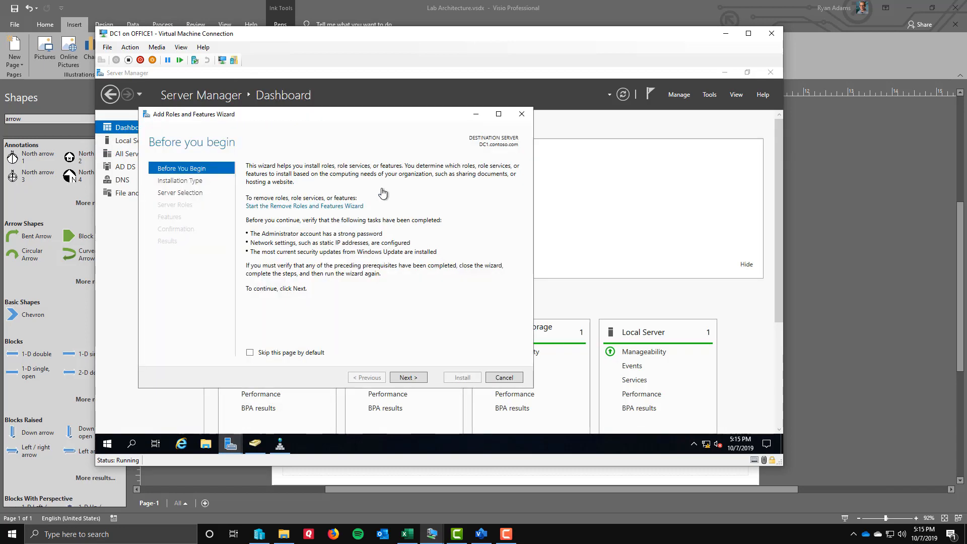
{"action": "left_click", "coordinate": [407, 377]}
{"action": "left_click", "coordinate": [406, 377]}
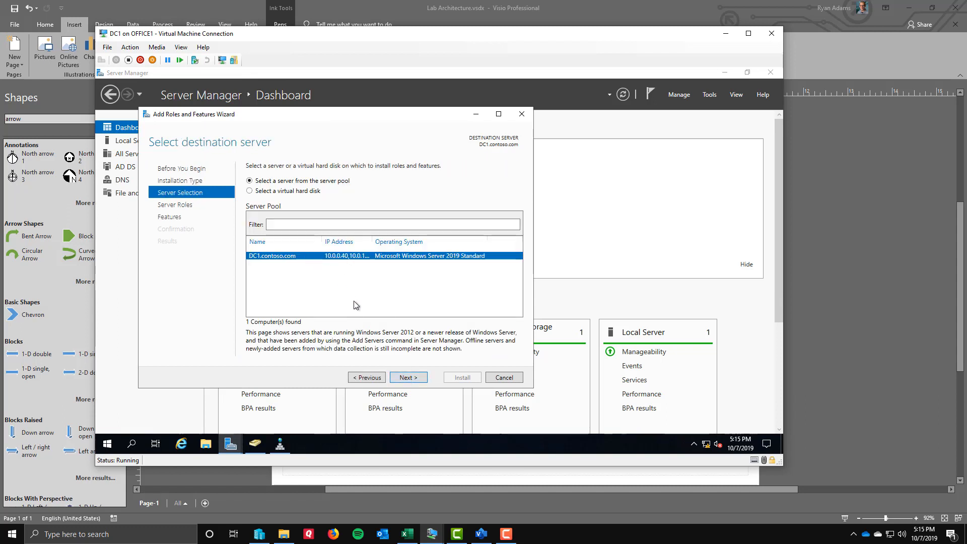
{"action": "left_click", "coordinate": [414, 378]}
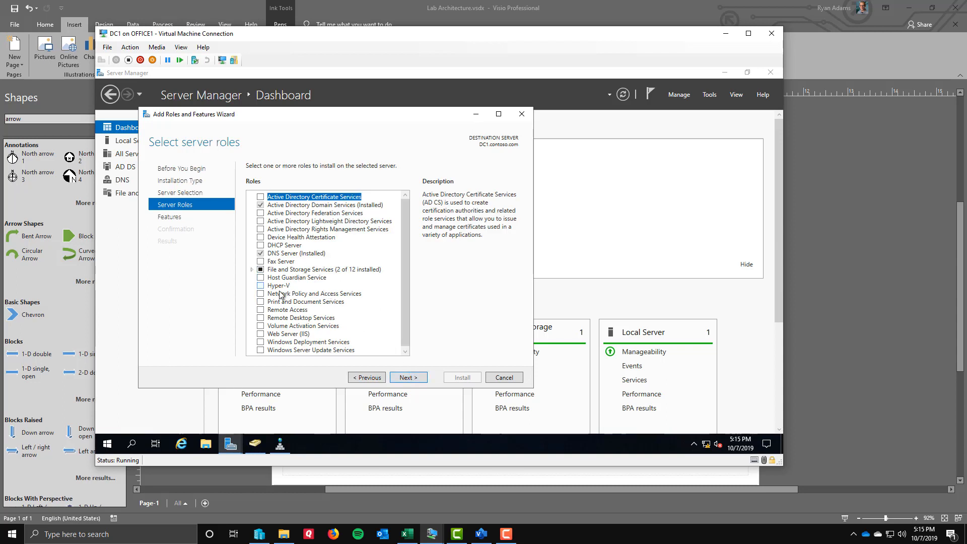
{"action": "left_click", "coordinate": [261, 309]}
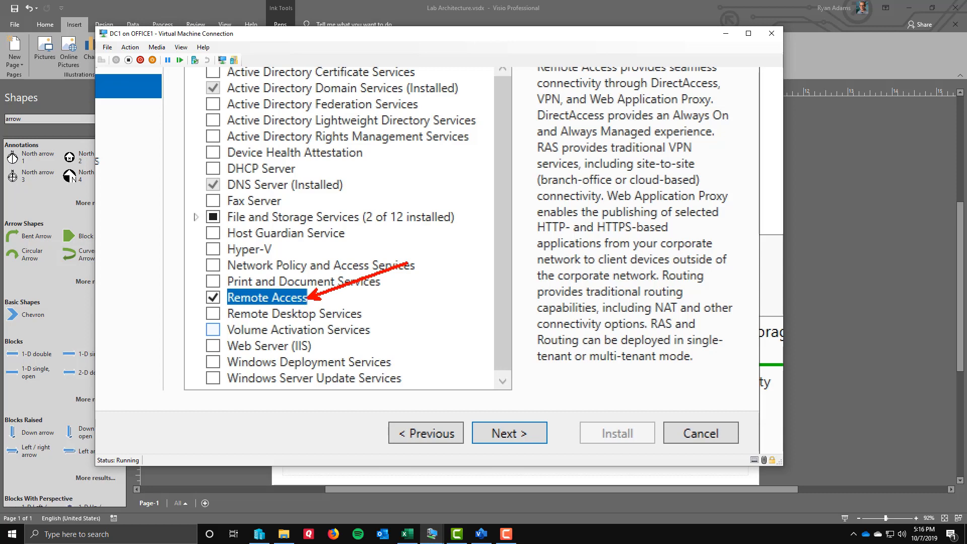
Continue without extra features and select the Routing role service for Remote Access, adding its required features and management tools.
{"action": "left_click", "coordinate": [403, 378]}
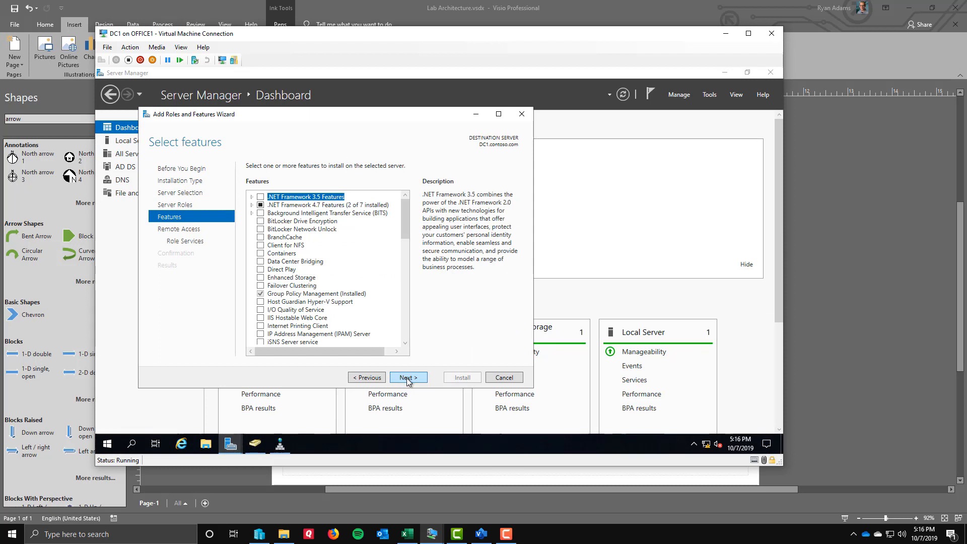
{"action": "left_click", "coordinate": [408, 378]}
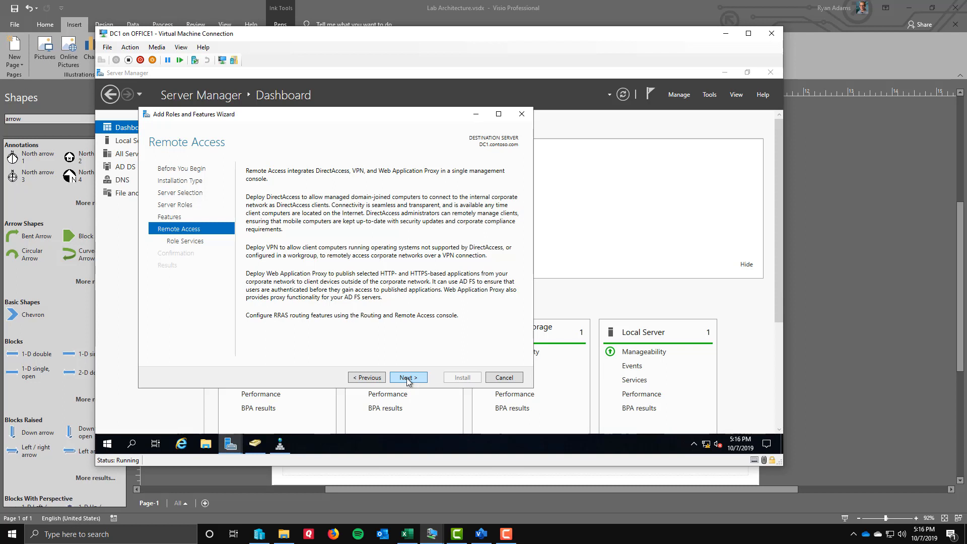
{"action": "left_click", "coordinate": [408, 378]}
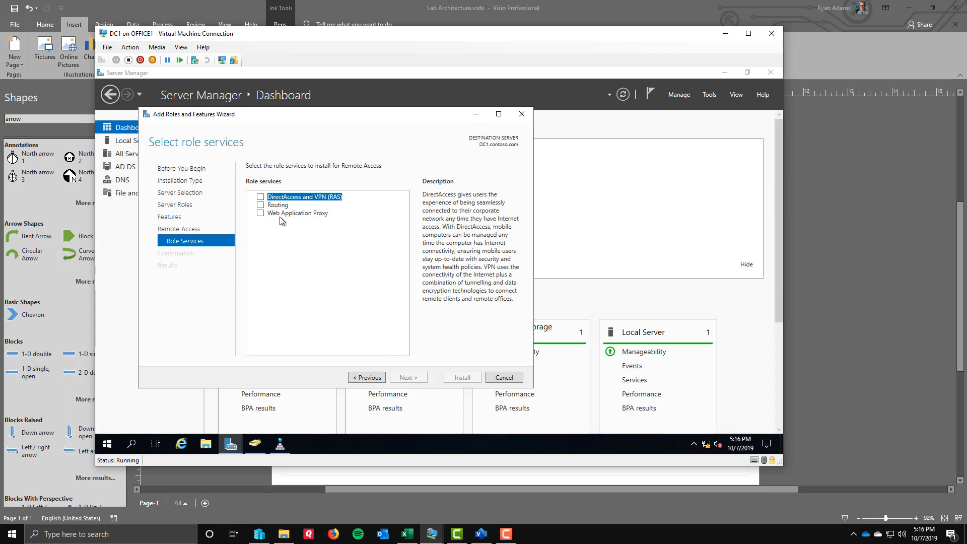
{"action": "left_click", "coordinate": [262, 206]}
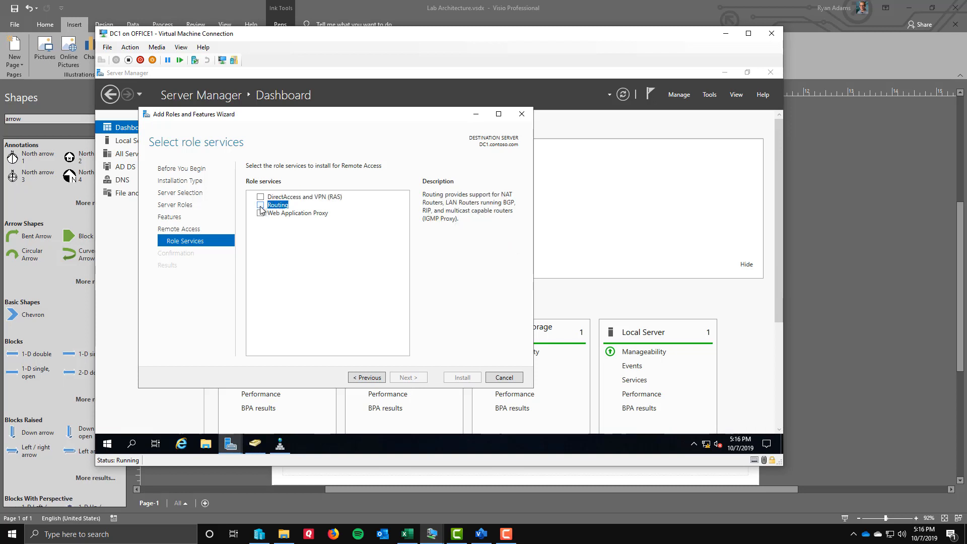
{"action": "left_click", "coordinate": [260, 206]}
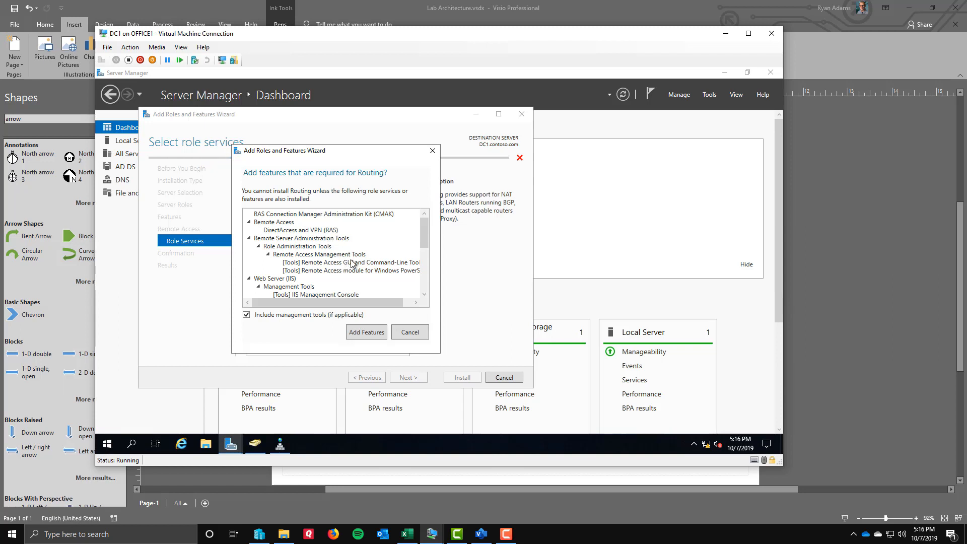
{"action": "left_click_drag", "start_coordinate": [426, 231], "coordinate": [426, 285]}
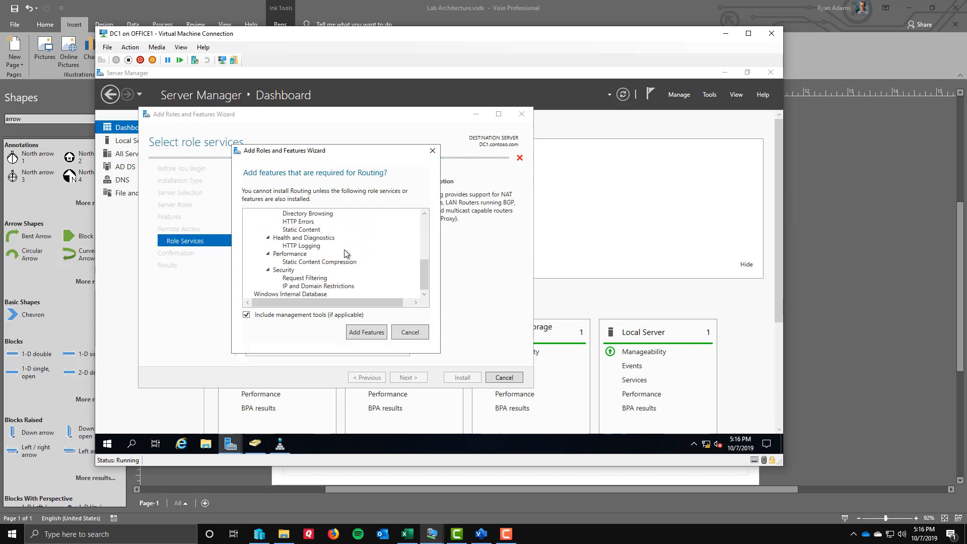
{"action": "left_click", "coordinate": [359, 333]}
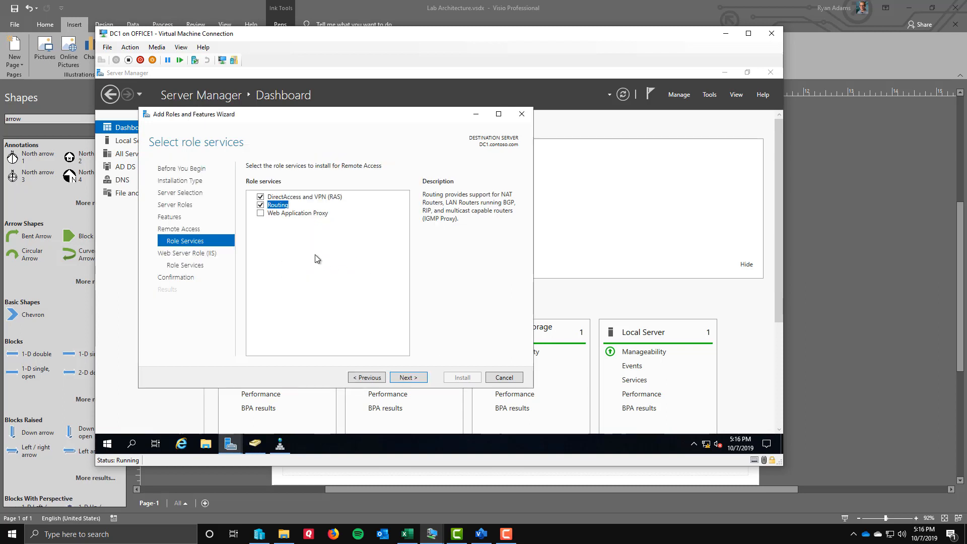
{"action": "left_click", "coordinate": [326, 197]}
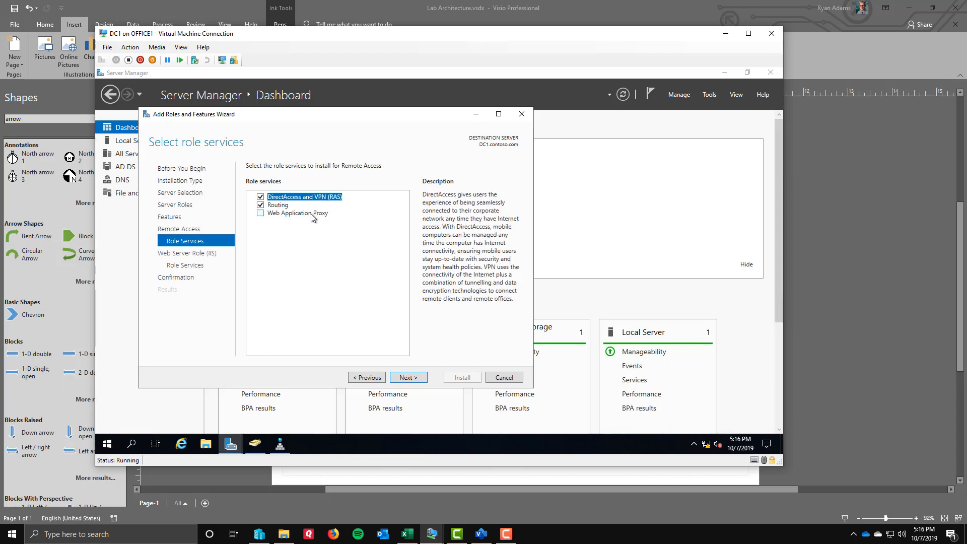
Keep the default Web Server (IIS) role services and install the selected roles on DC1 without automatic restart.
{"action": "left_click", "coordinate": [408, 378]}
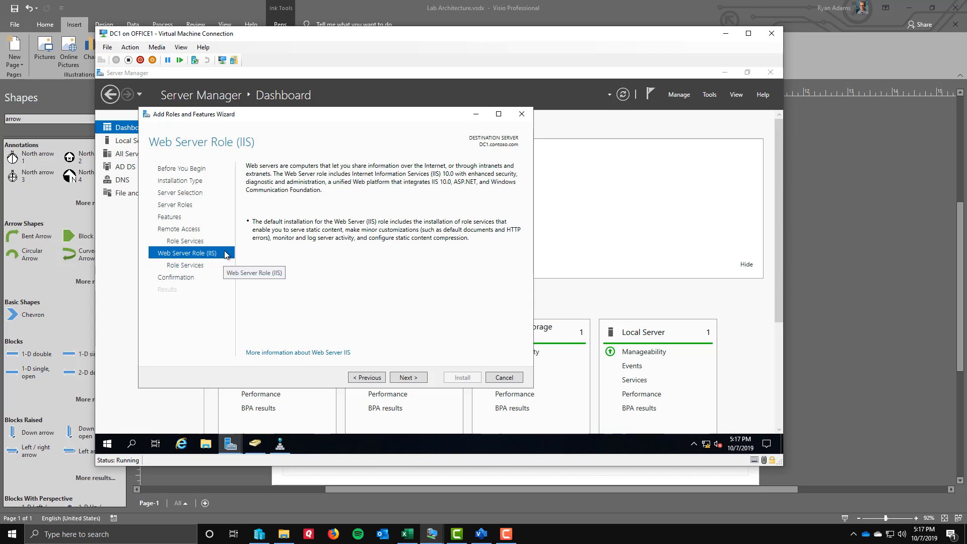
{"action": "left_click", "coordinate": [416, 378]}
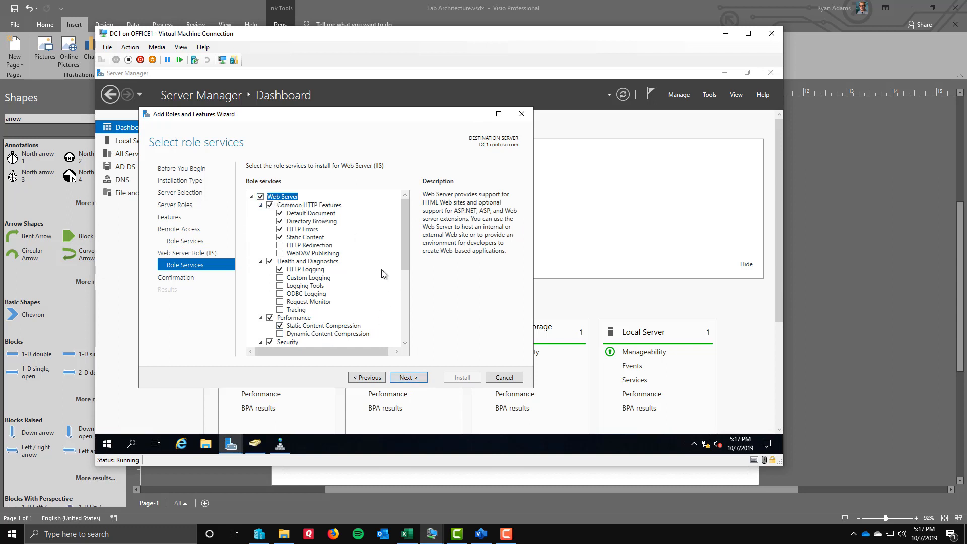
{"action": "left_click_drag", "start_coordinate": [403, 223], "coordinate": [404, 300]}
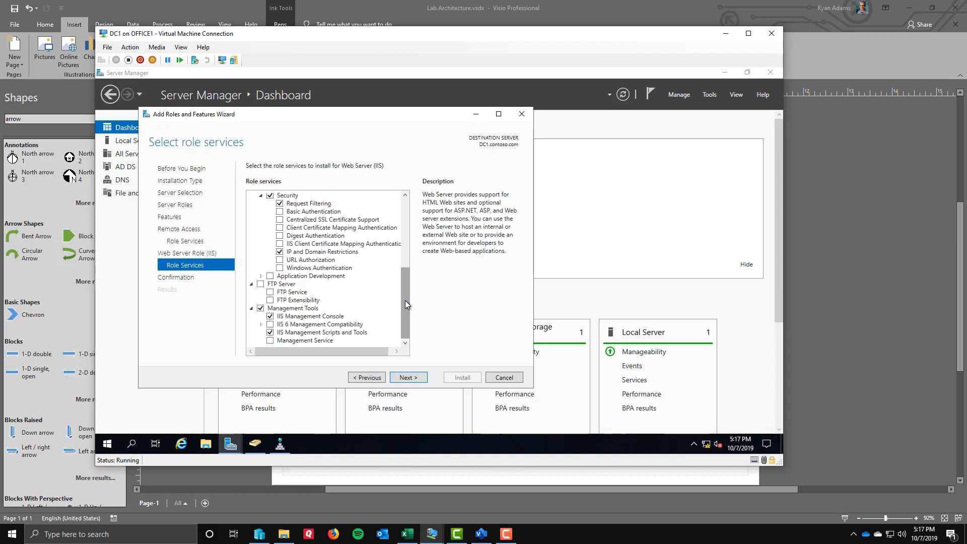
{"action": "left_click", "coordinate": [410, 378]}
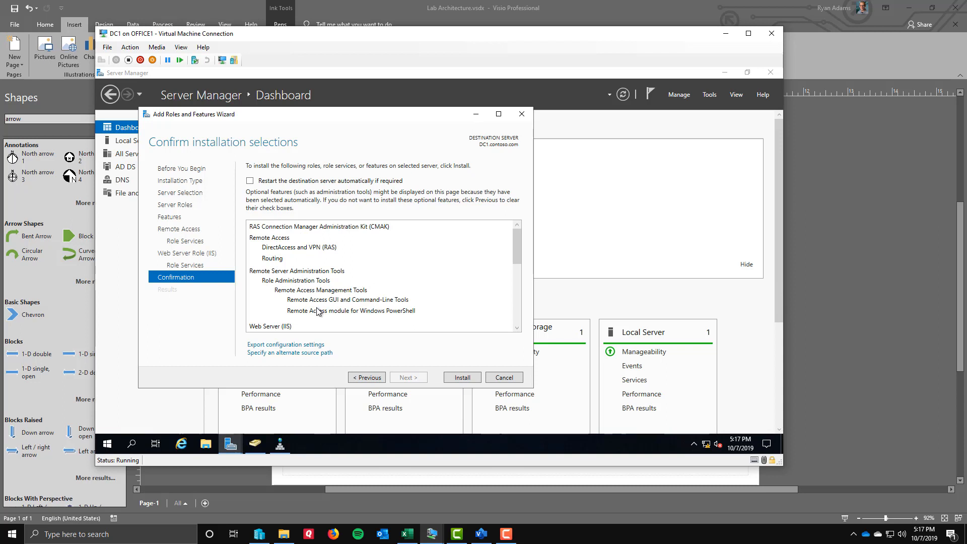
{"action": "left_click", "coordinate": [457, 378]}
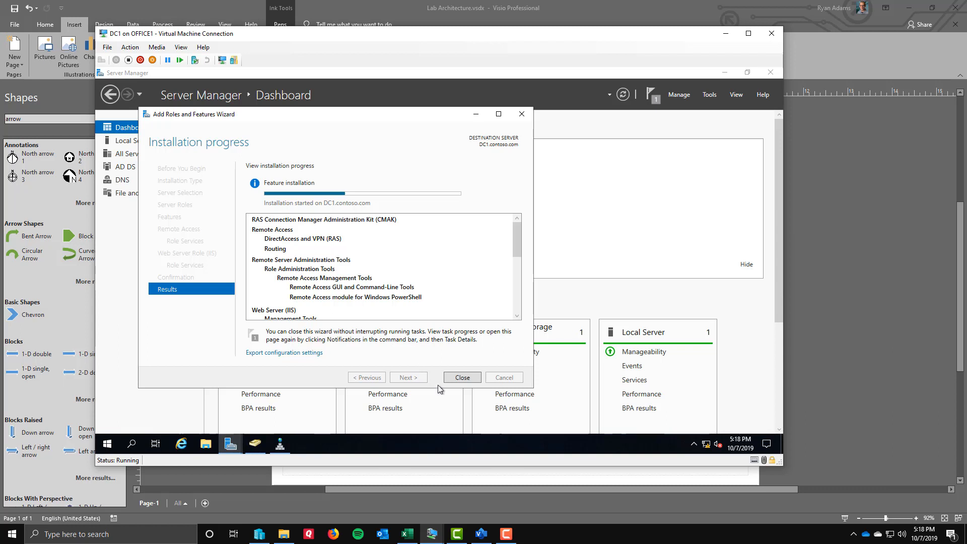
{"action": "left_click", "coordinate": [506, 535]}
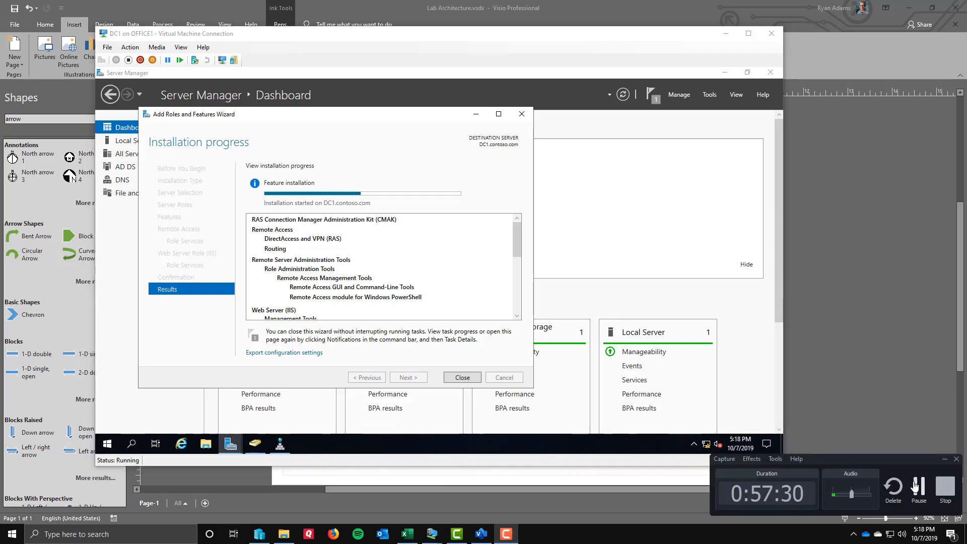
{"action": "left_click", "coordinate": [917, 486]}
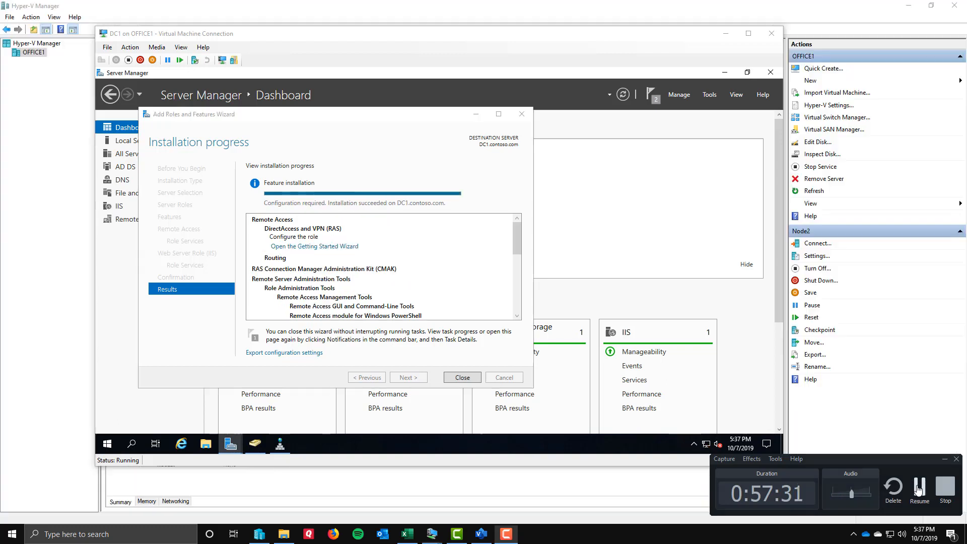
{"action": "left_click", "coordinate": [918, 486]}
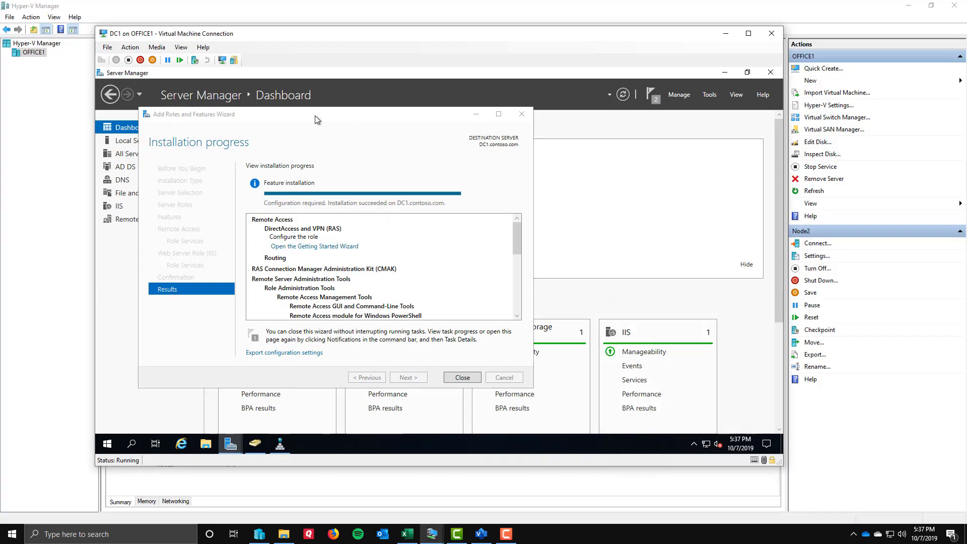
Check the Remote Access installation status for DC1.contoso.com and close the Add Roles and Features Wizard.
{"action": "left_click_drag", "start_coordinate": [315, 116], "coordinate": [298, 106]}
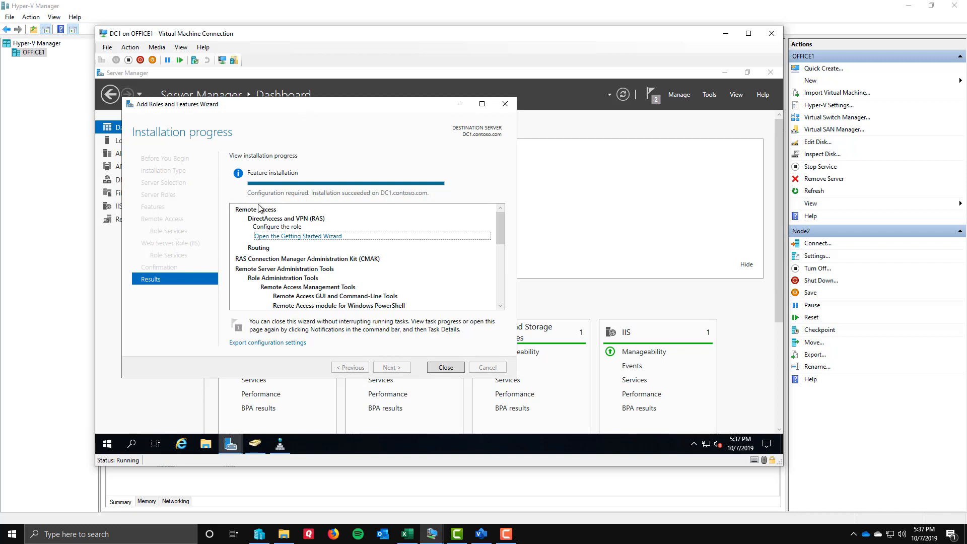
{"action": "key", "text": "ctrl+1"}
{"action": "left_click", "coordinate": [277, 201]}
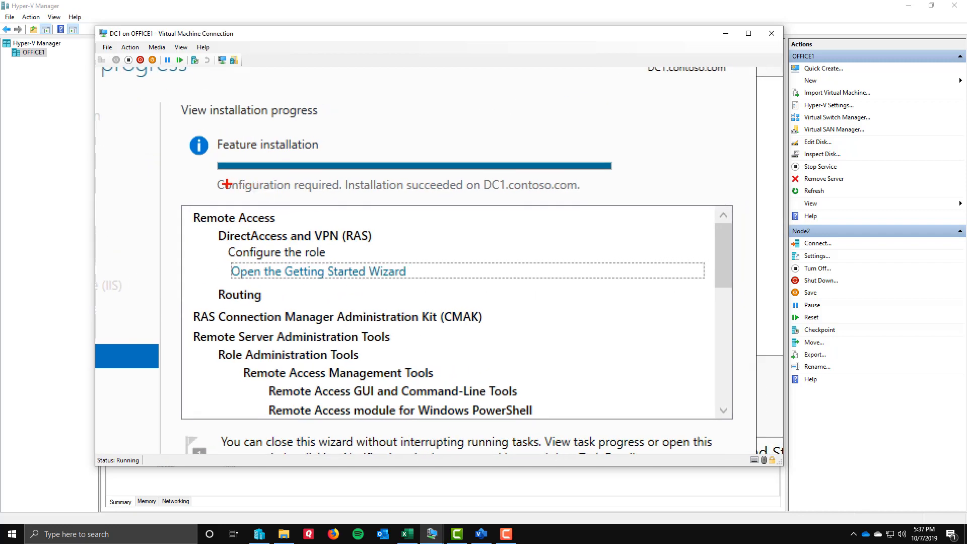
{"action": "mouse_move", "coordinate": [211, 173]}
{"action": "left_mouse_down"}
{"action": "mouse_move", "coordinate": [430, 223]}
{"action": "mouse_move", "coordinate": [639, 208]}
{"action": "mouse_move", "coordinate": [638, 200]}
{"action": "left_mouse_up"}
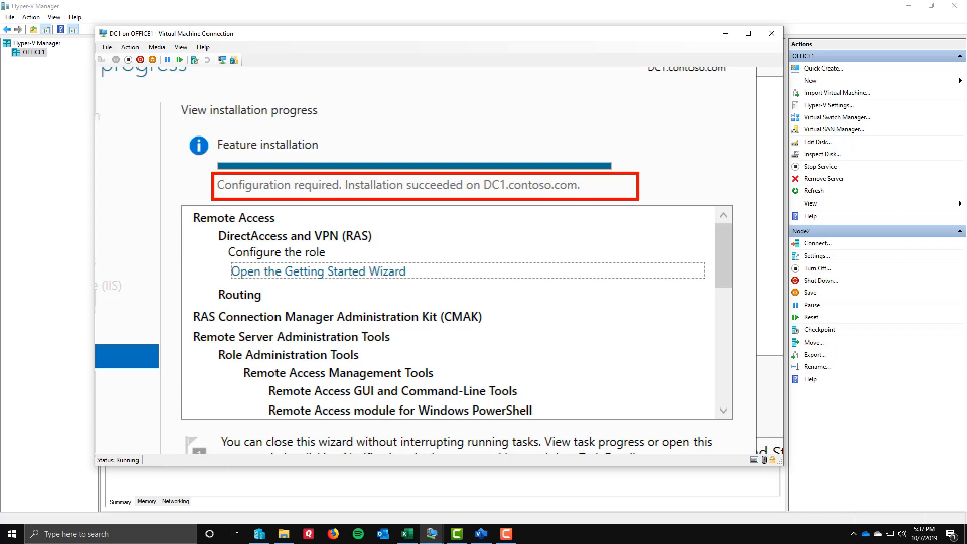
{"action": "key", "text": "Escape"}
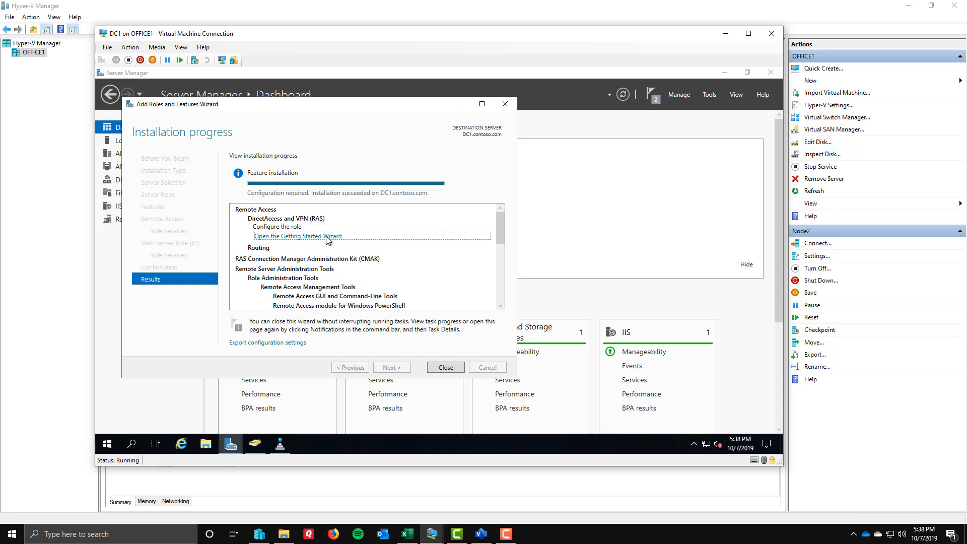
{"action": "left_click", "coordinate": [443, 365]}
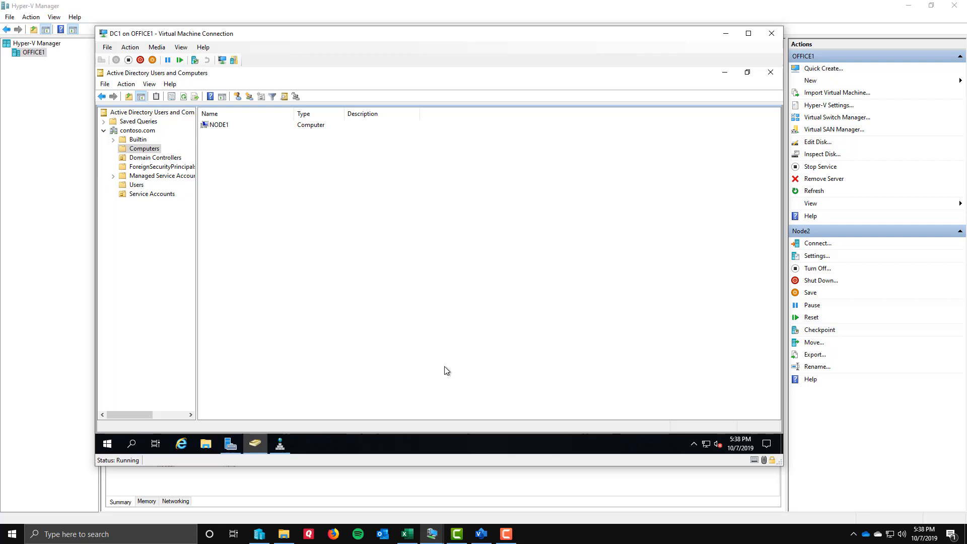
Return to Server Manager on DC1 and open the Routing and Remote Access console.
{"action": "mouse_move", "coordinate": [282, 448]}
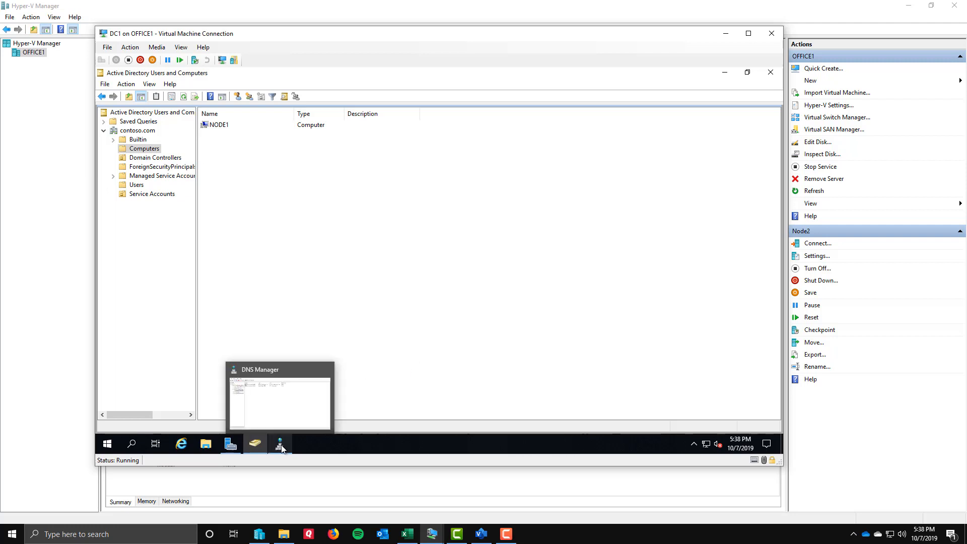
{"action": "left_click", "coordinate": [230, 443]}
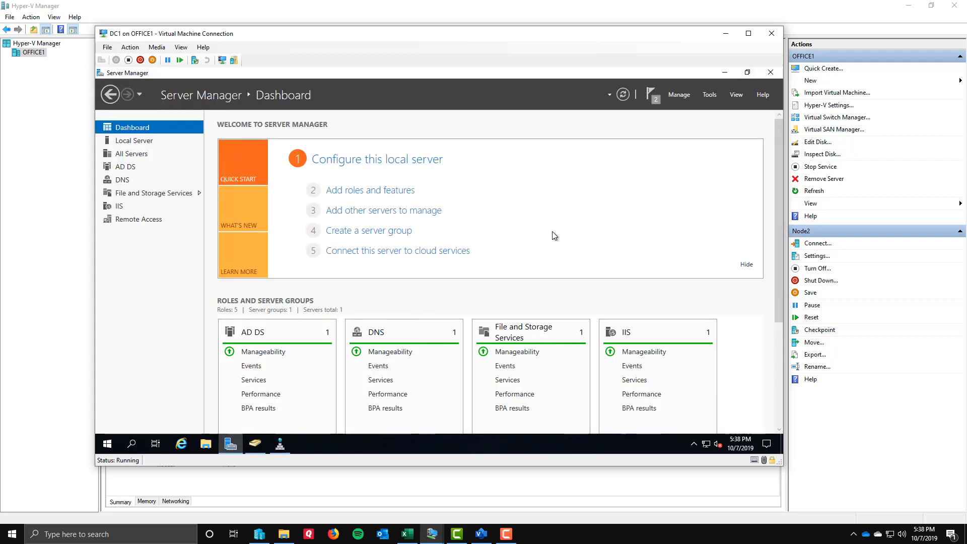
{"action": "left_click", "coordinate": [708, 95]}
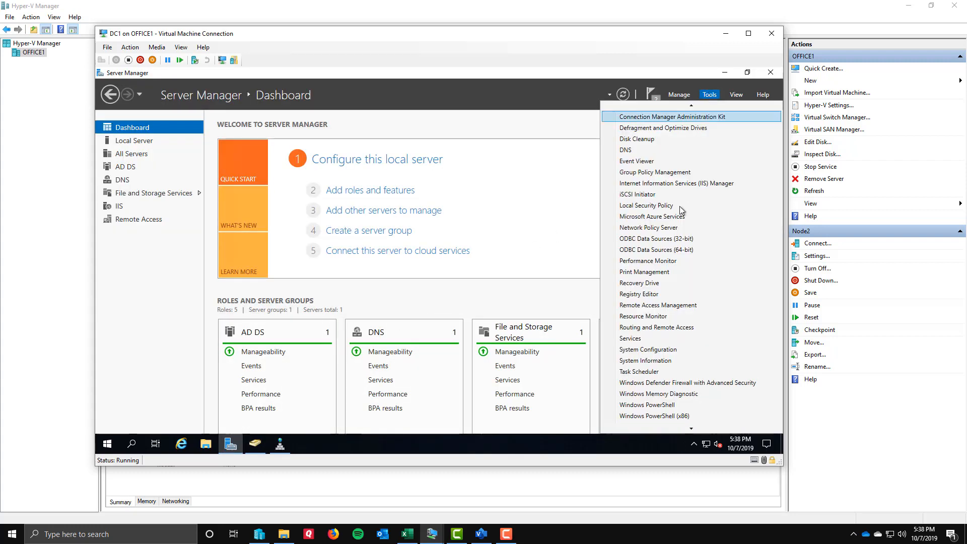
{"action": "scroll", "coordinate": [670, 267], "scroll_direction": "down", "scroll_amount": 1}
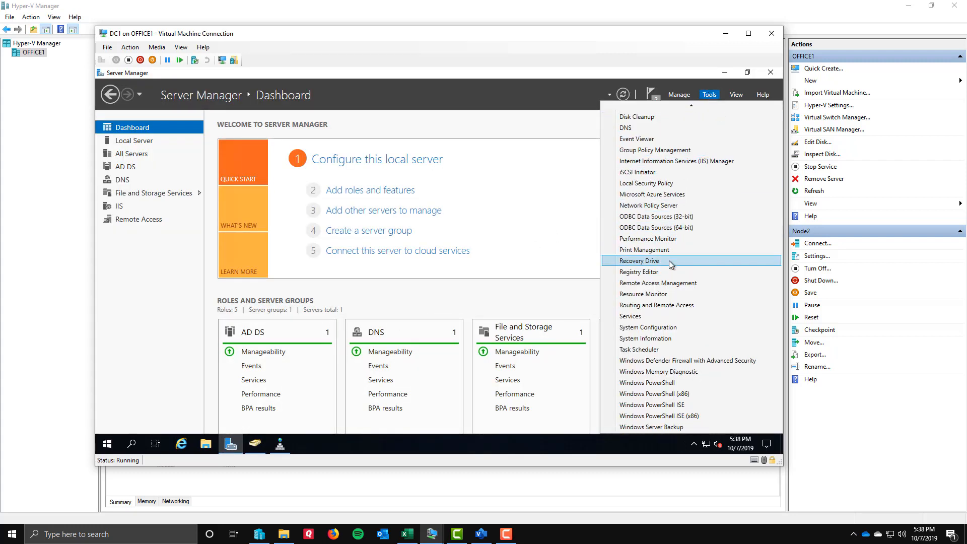
{"action": "left_click", "coordinate": [668, 307]}
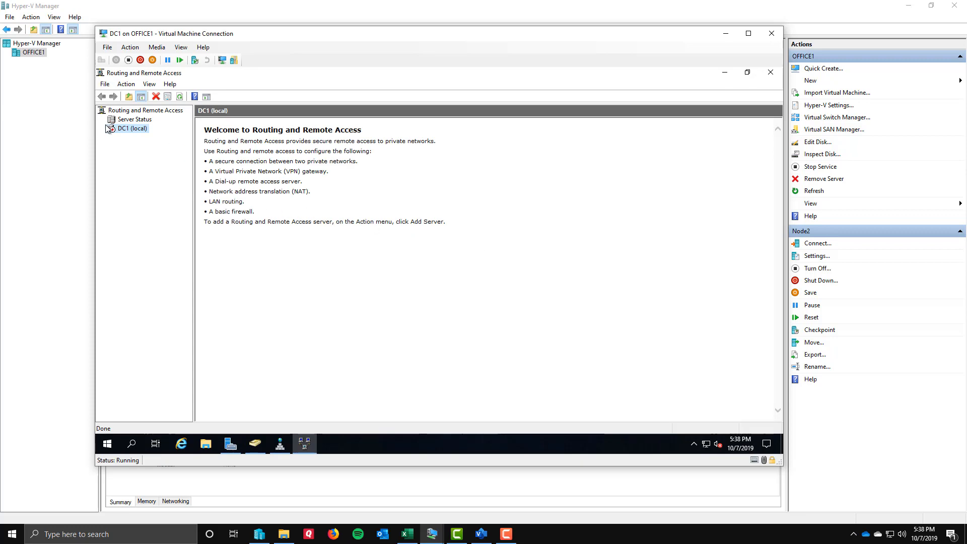
{"action": "key", "text": "ctrl+1"}
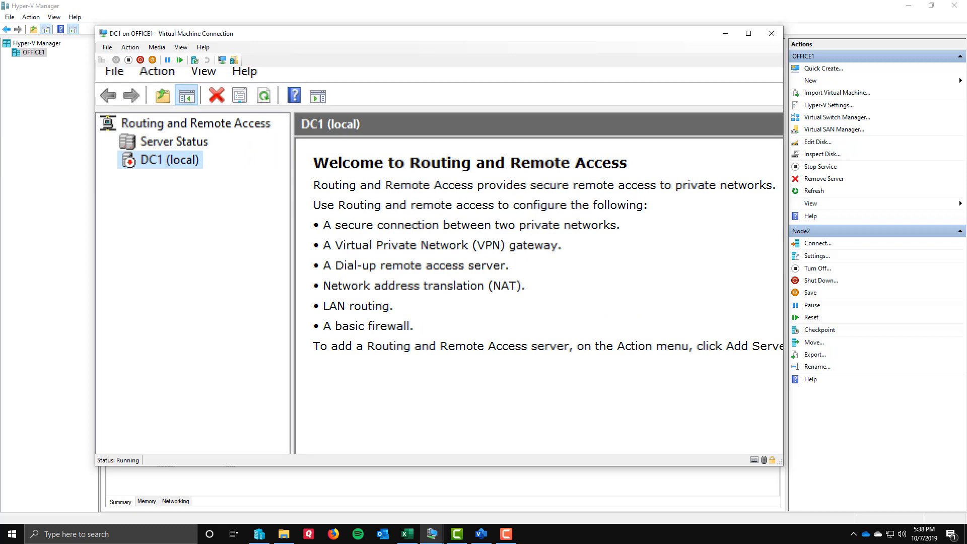
{"action": "key", "text": "Escape"}
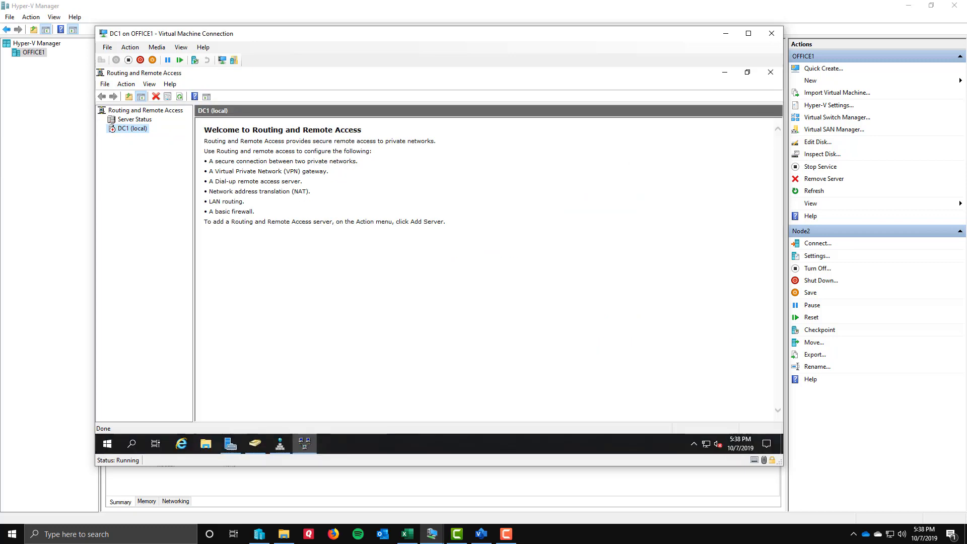
Start configuring and enabling Routing and Remote Access on DC1 (local), and advance the setup wizard to its configuration choices.
{"action": "right_click", "coordinate": [129, 128]}
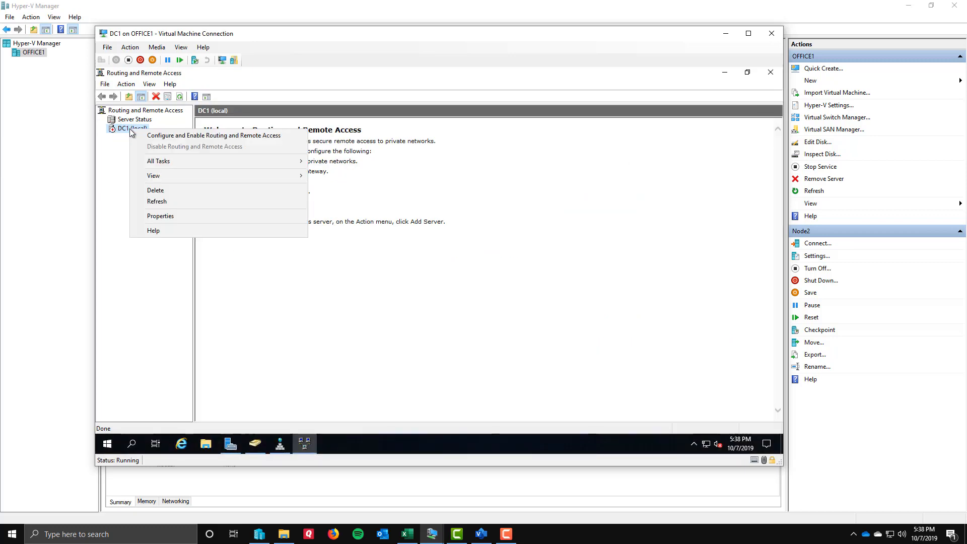
{"action": "left_click", "coordinate": [220, 138]}
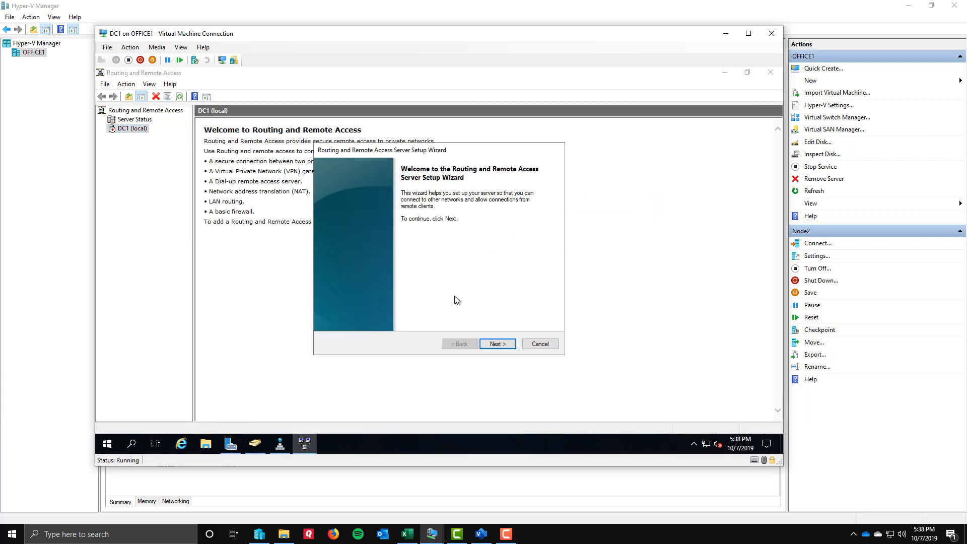
{"action": "left_click", "coordinate": [500, 345]}
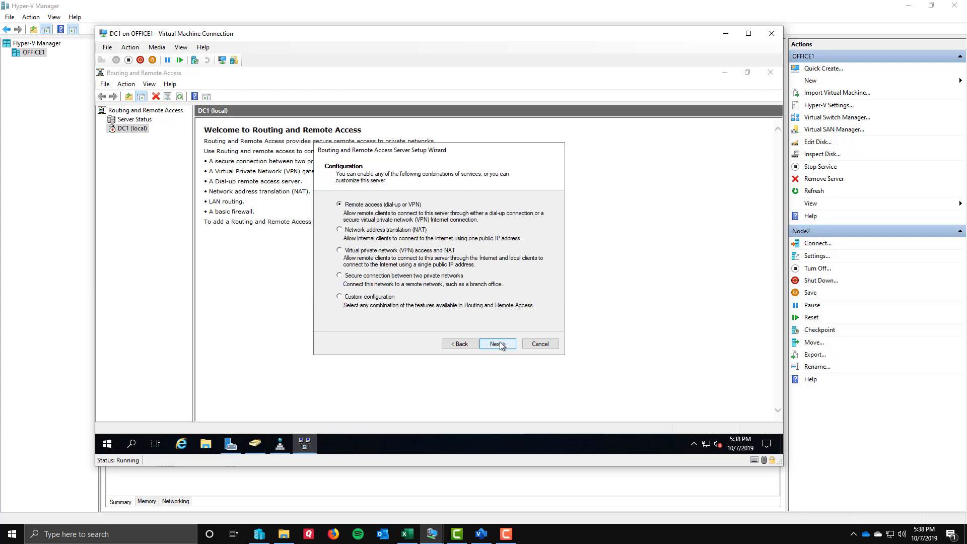
Examine the setup wizard's remote access, NAT, VPN, secure connection and custom configuration options.
{"action": "key", "text": "ctrl+1"}
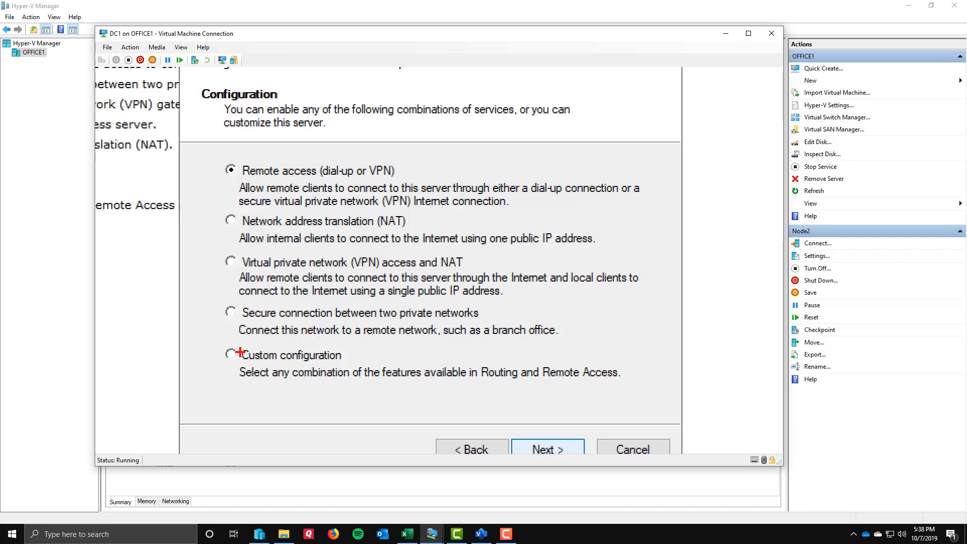
{"action": "left_click_drag", "start_coordinate": [234, 359], "coordinate": [276, 411]}
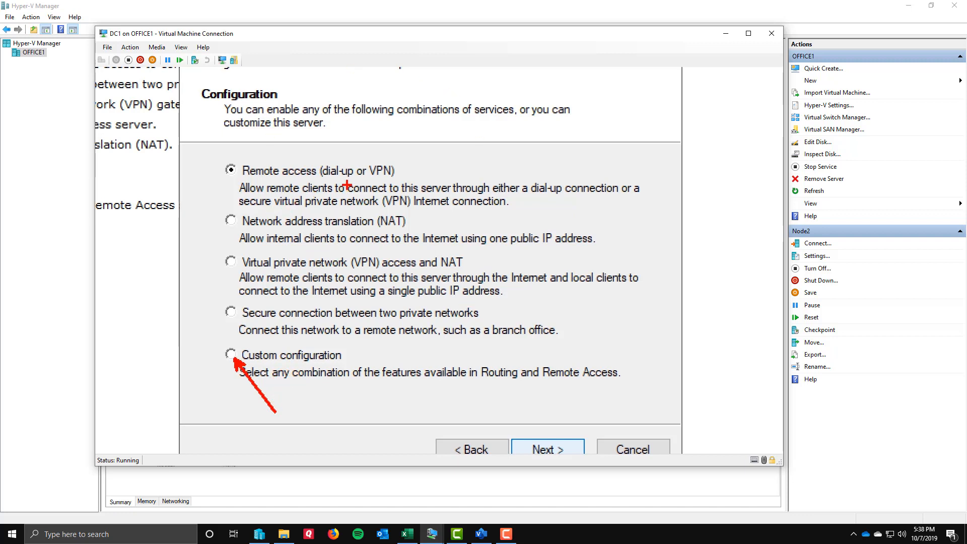
{"action": "left_click_drag", "start_coordinate": [403, 169], "coordinate": [449, 163]}
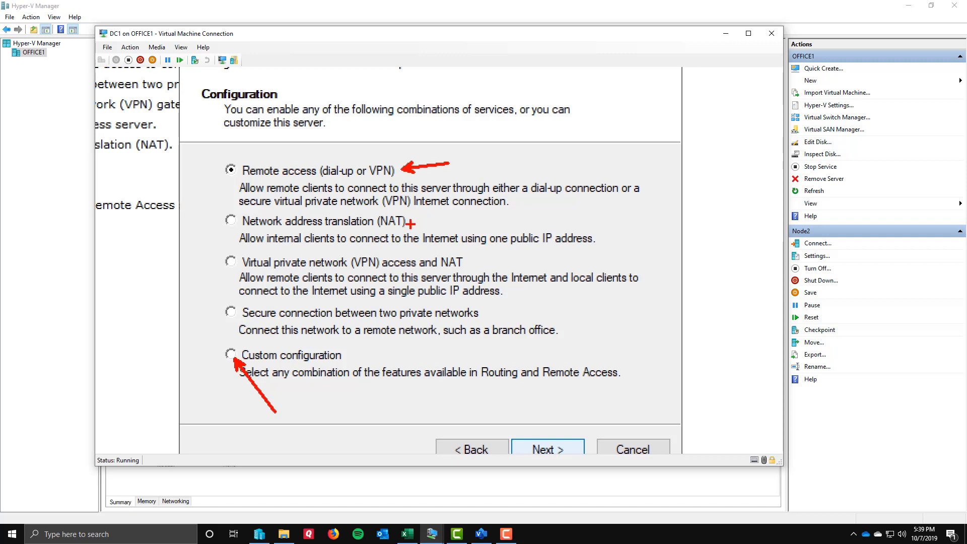
{"action": "left_click_drag", "start_coordinate": [410, 223], "coordinate": [468, 212]}
{"action": "left_click_drag", "start_coordinate": [467, 260], "coordinate": [524, 259]}
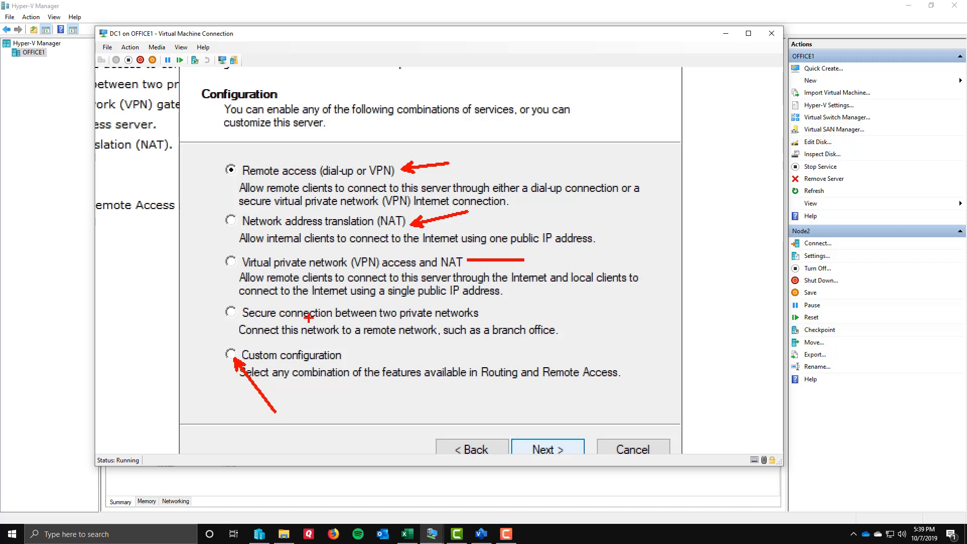
{"action": "mouse_move", "coordinate": [229, 298]}
{"action": "left_mouse_down"}
{"action": "mouse_move", "coordinate": [339, 340]}
{"action": "mouse_move", "coordinate": [565, 346]}
{"action": "left_mouse_up"}
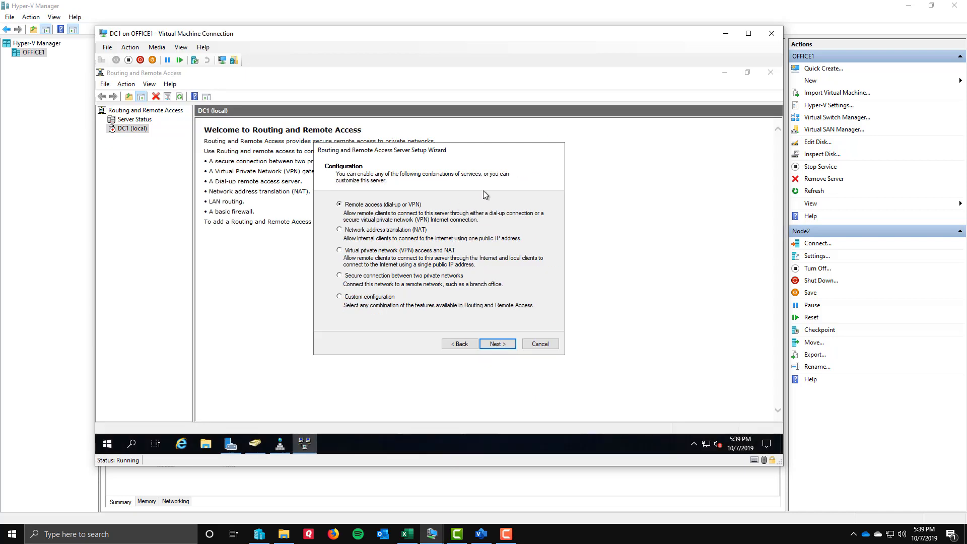
Choose a custom configuration with NAT and LAN routing enabled, complete the setup wizard, and start the Routing and Remote Access service.
{"action": "left_click", "coordinate": [352, 295]}
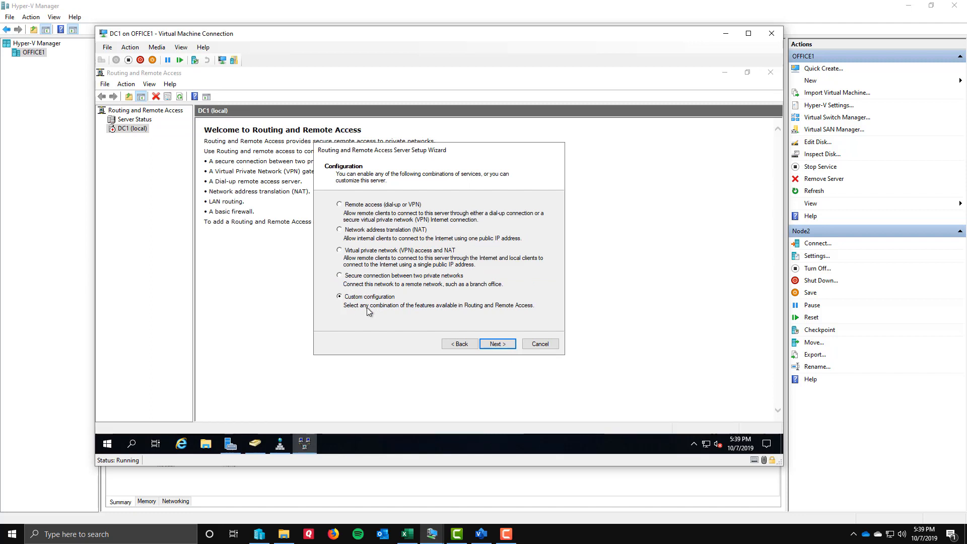
{"action": "left_click", "coordinate": [497, 344]}
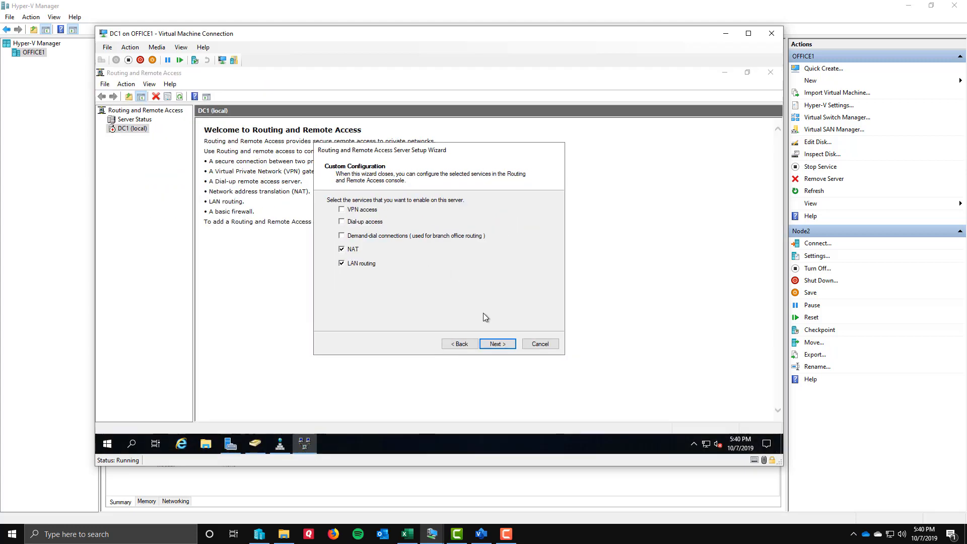
{"action": "left_click", "coordinate": [594, 438]}
{"action": "left_click", "coordinate": [501, 346]}
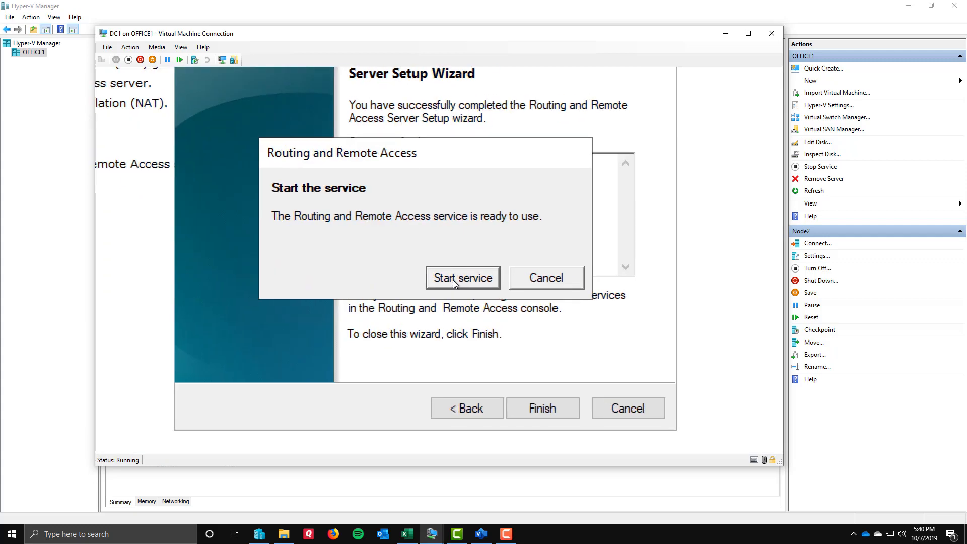
{"action": "left_click", "coordinate": [452, 279]}
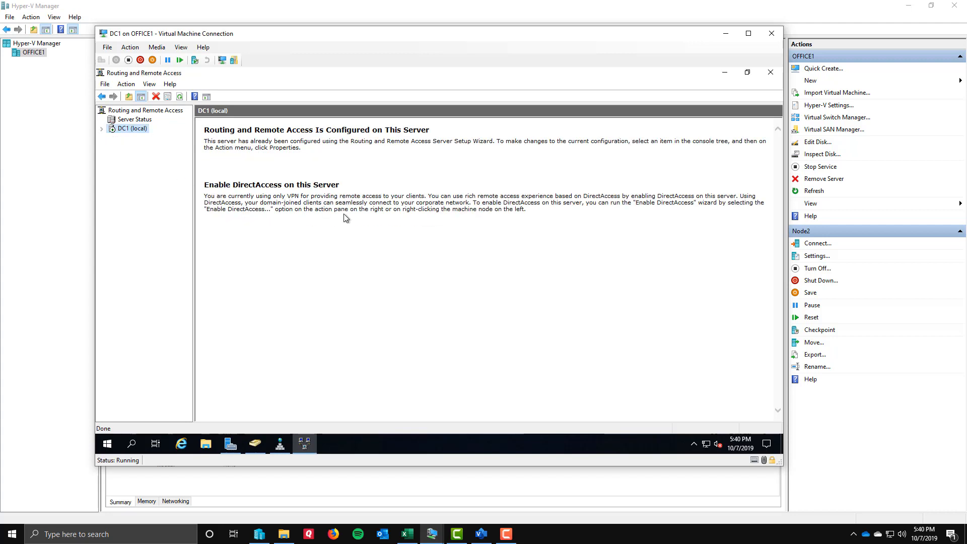
Open the IPv4 General interface list under DC1 (local) and review the Net 1, Net 2, Net 3 and Net 4 interfaces.
{"action": "left_click", "coordinate": [101, 129]}
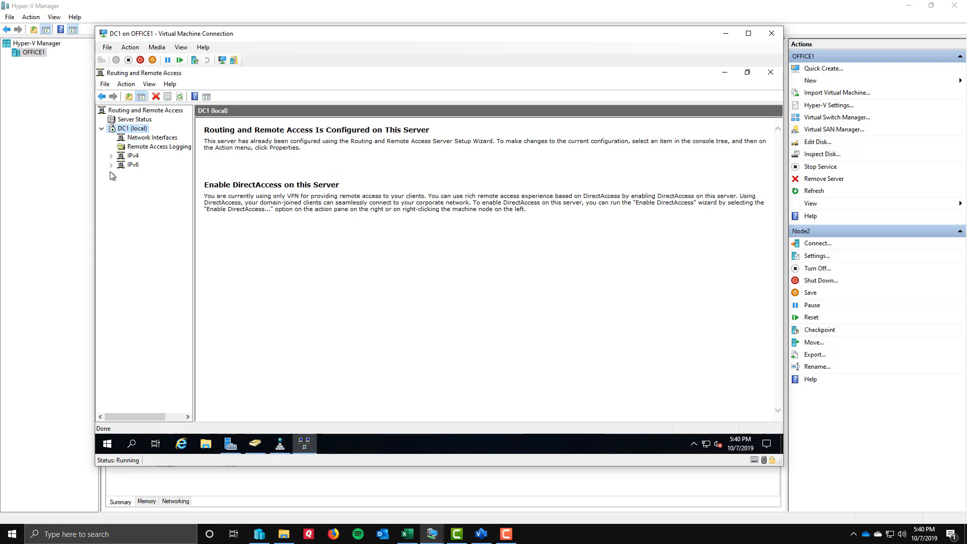
{"action": "left_click", "coordinate": [111, 156]}
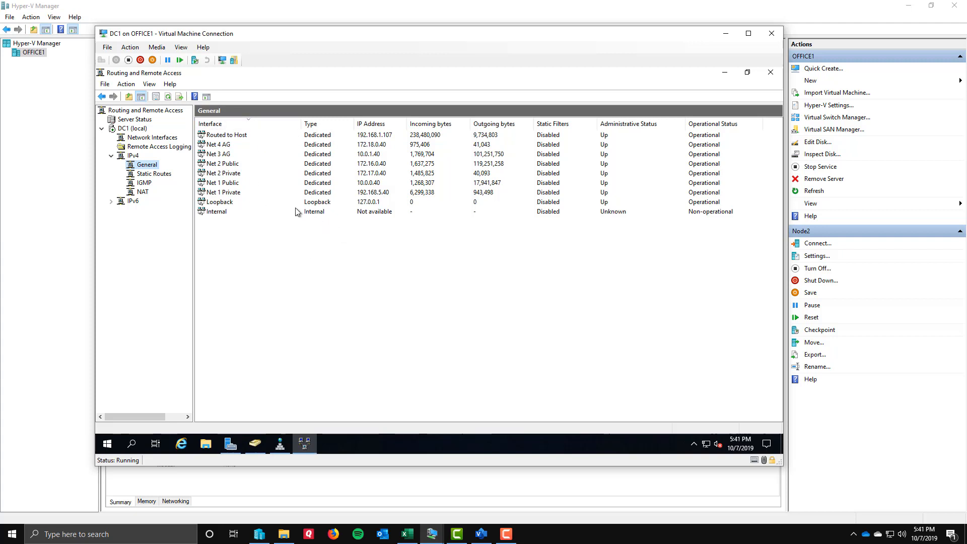
{"action": "left_click", "coordinate": [220, 194]}
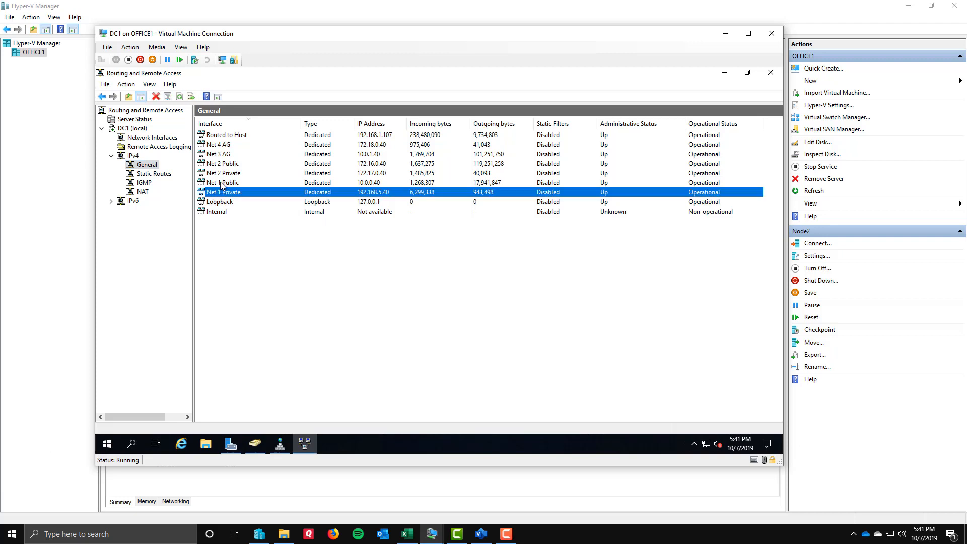
{"action": "left_click", "coordinate": [222, 174]}
{"action": "left_click", "coordinate": [221, 166]}
{"action": "left_click", "coordinate": [221, 155]}
{"action": "left_click", "coordinate": [221, 145]}
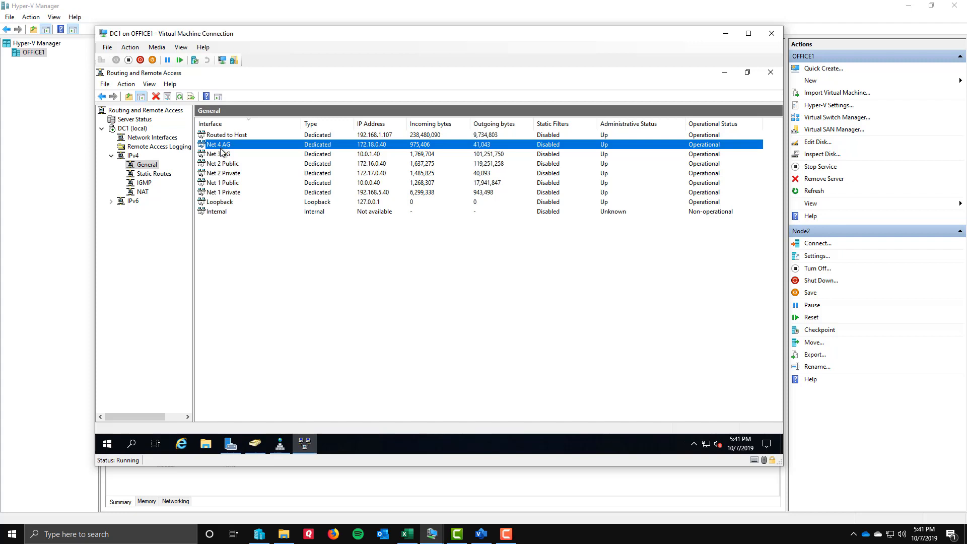
Add Routed to Host as a new interface under DC1's IPv4 NAT node.
{"action": "left_click", "coordinate": [143, 193]}
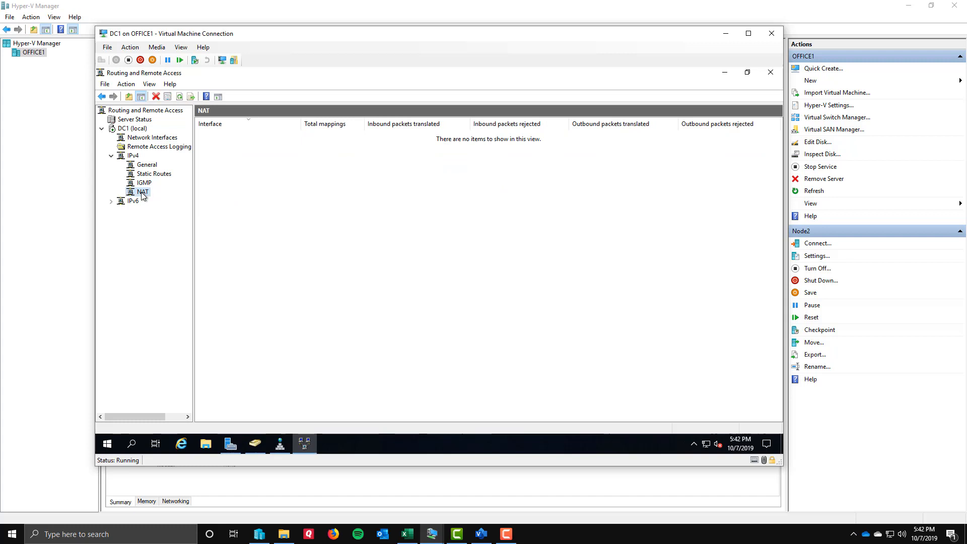
{"action": "right_click", "coordinate": [142, 195]}
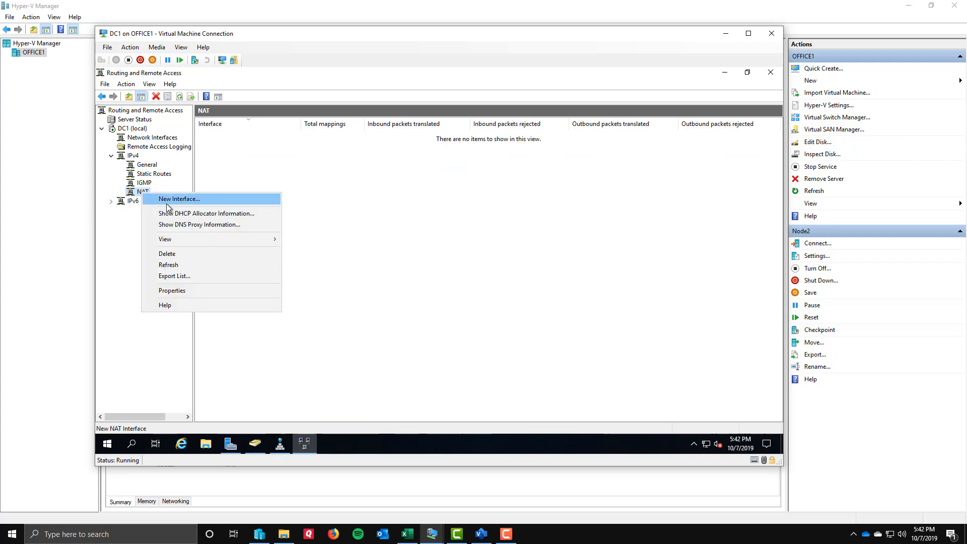
{"action": "left_click", "coordinate": [221, 201]}
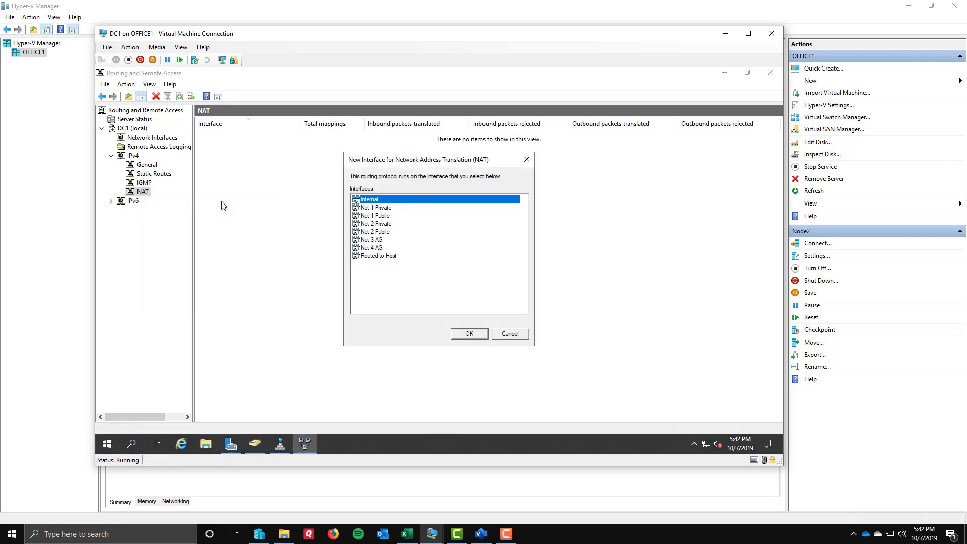
{"action": "left_click_drag", "start_coordinate": [405, 165], "coordinate": [386, 161]}
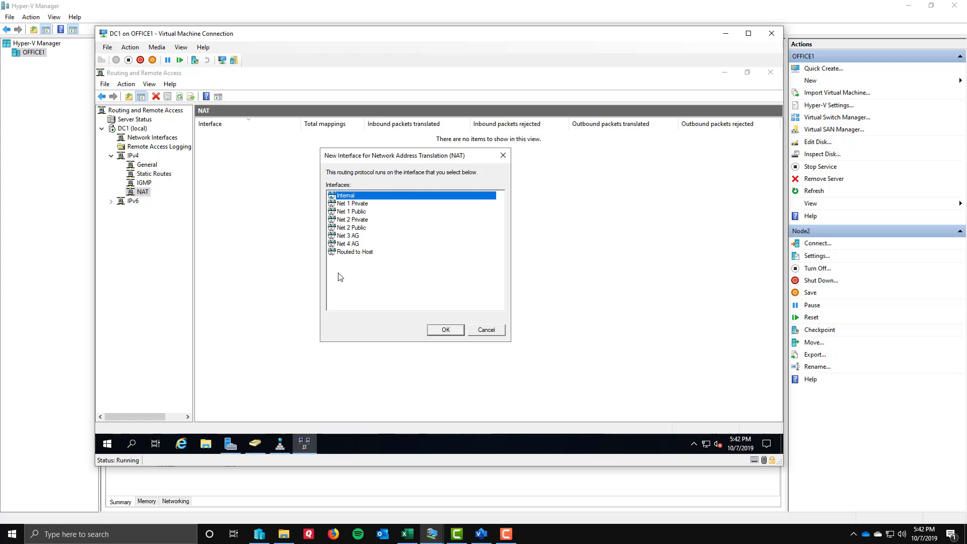
{"action": "left_click", "coordinate": [353, 254]}
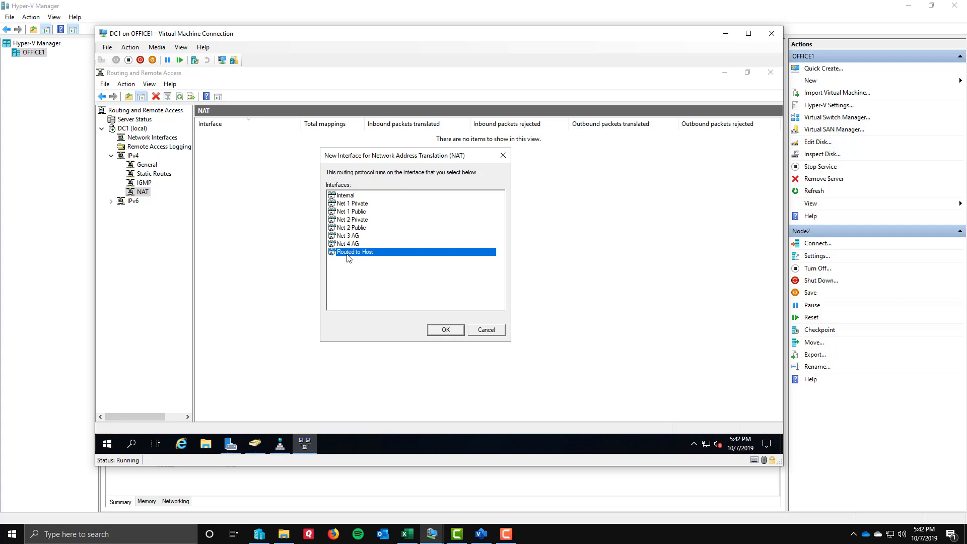
{"action": "left_click", "coordinate": [445, 330]}
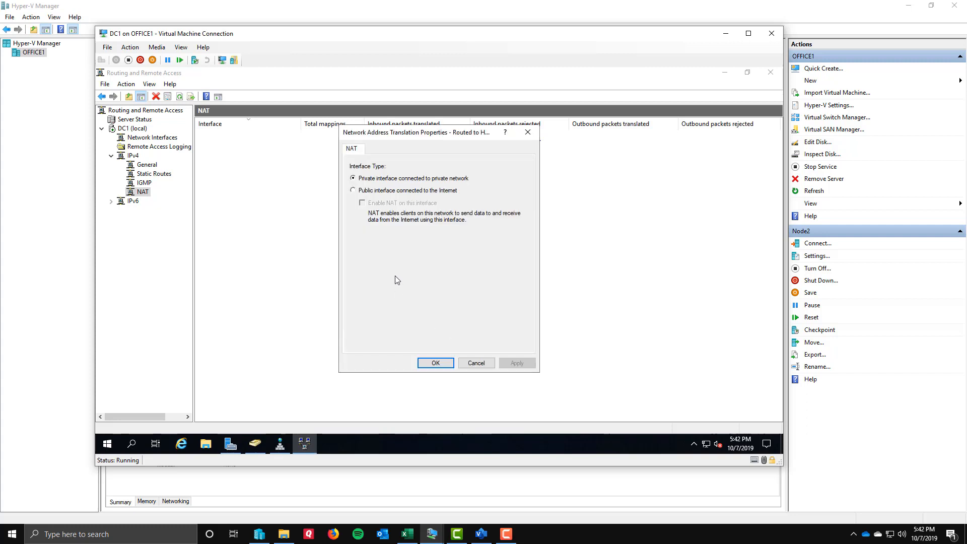
Make Routed to Host a public interface connected to the Internet with NAT enabled, checking its address pool and services before confirming.
{"action": "left_click", "coordinate": [371, 191]}
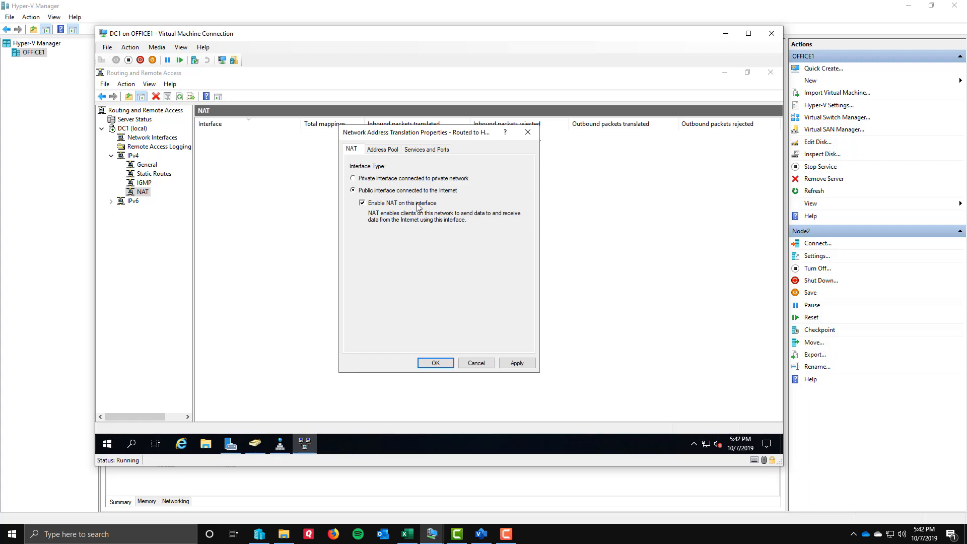
{"action": "left_click", "coordinate": [397, 150]}
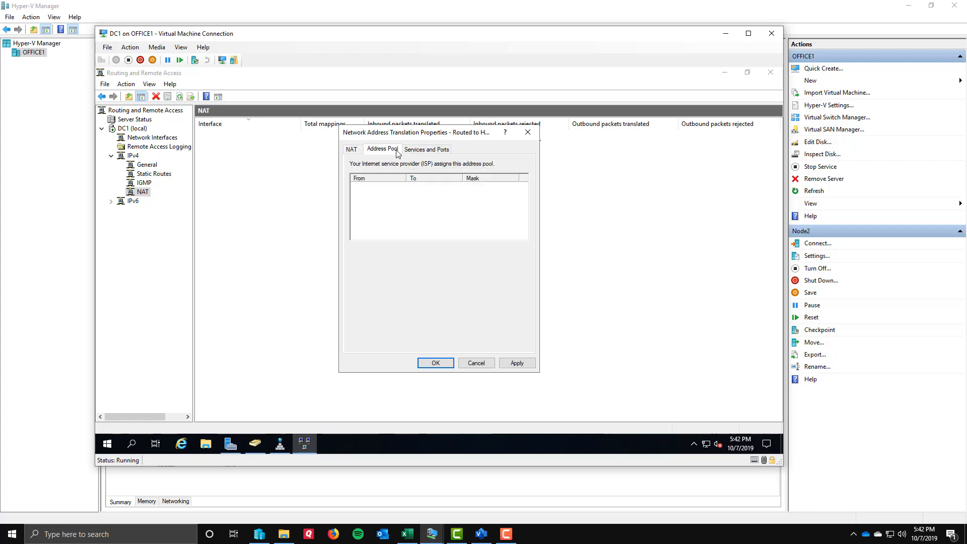
{"action": "left_click", "coordinate": [415, 150]}
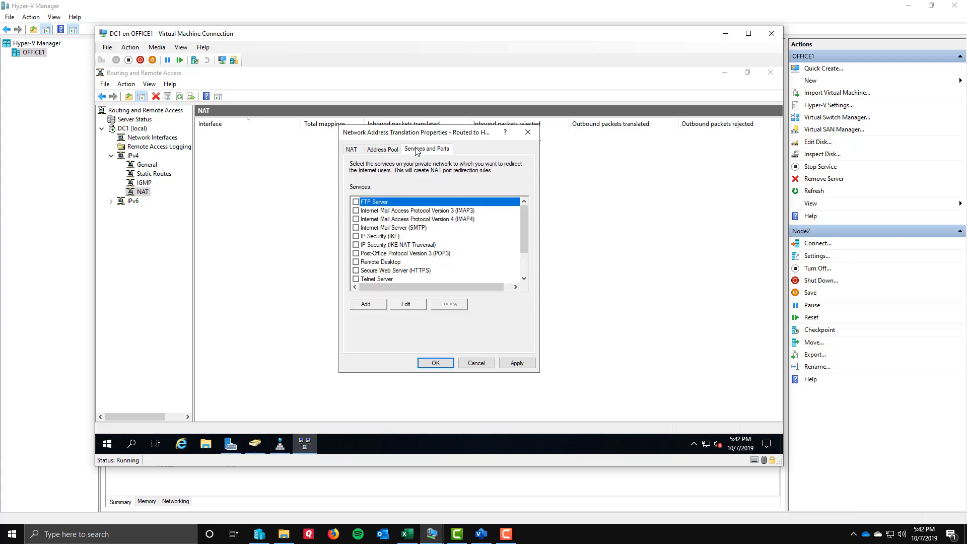
{"action": "left_click", "coordinate": [353, 151]}
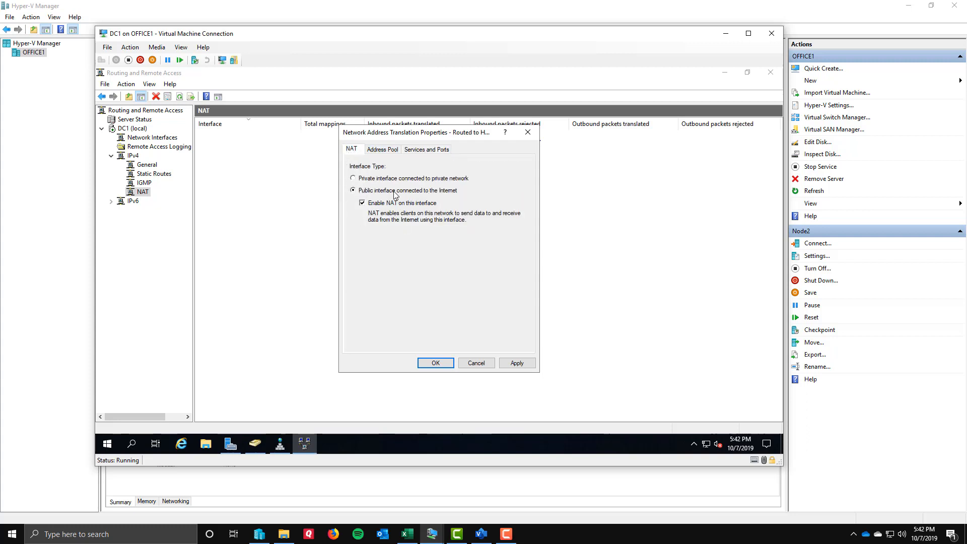
{"action": "left_click", "coordinate": [435, 363]}
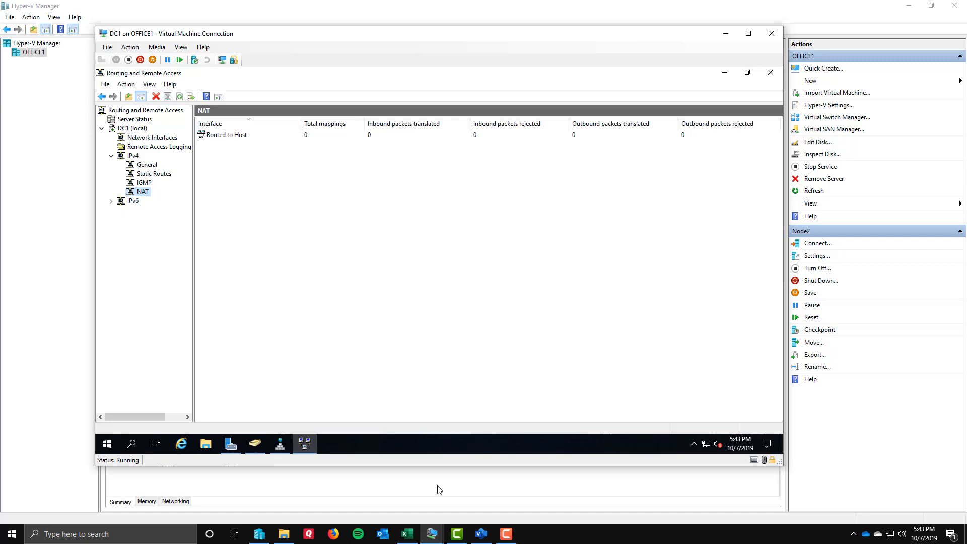
Switch to the Node1 virtual machine and test its Internet access by loading the Bing home page in Internet Explorer.
{"action": "left_click", "coordinate": [440, 540]}
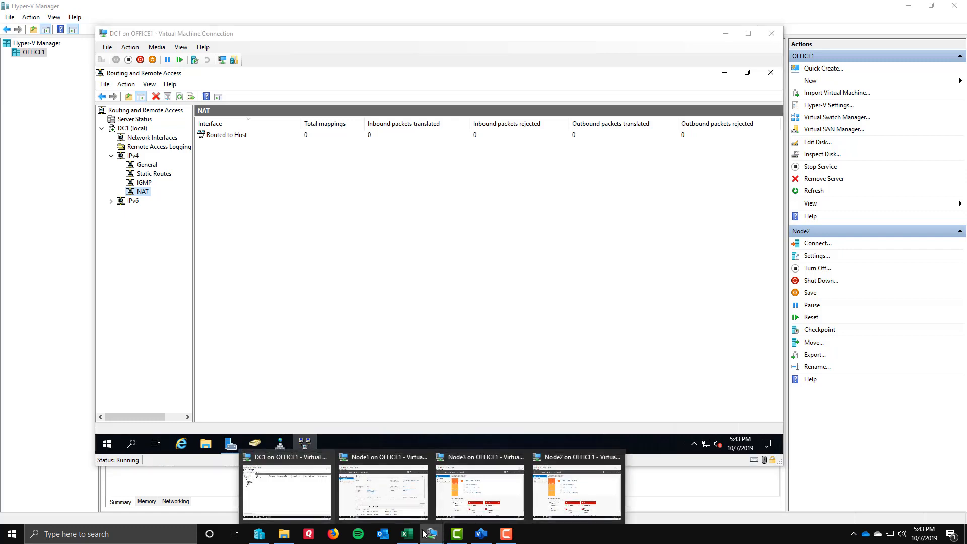
{"action": "left_click", "coordinate": [394, 497]}
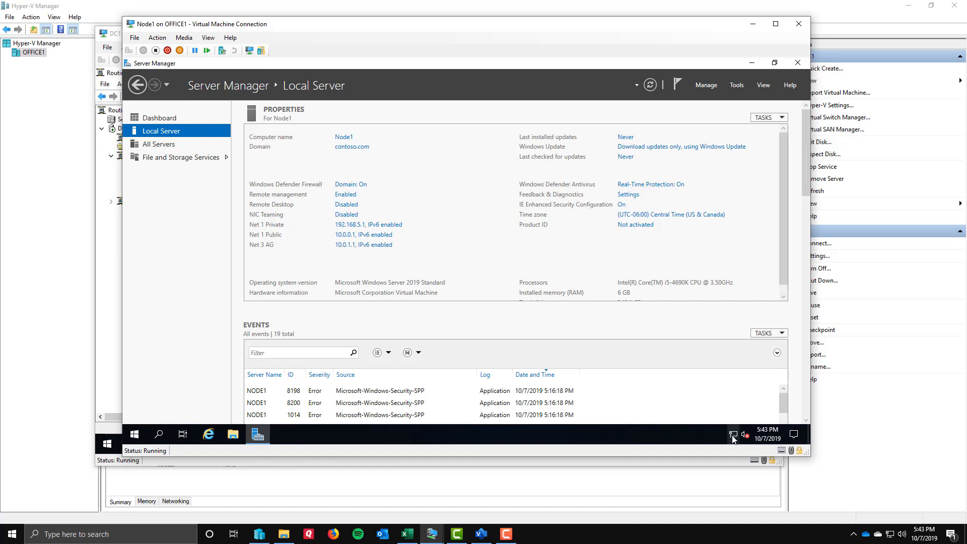
{"action": "mouse_move", "coordinate": [732, 438]}
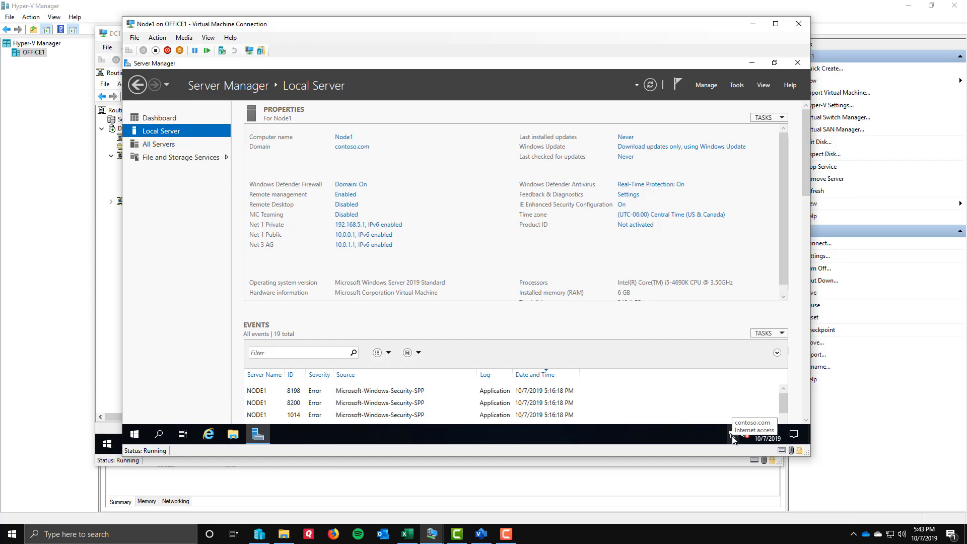
{"action": "left_click", "coordinate": [208, 434]}
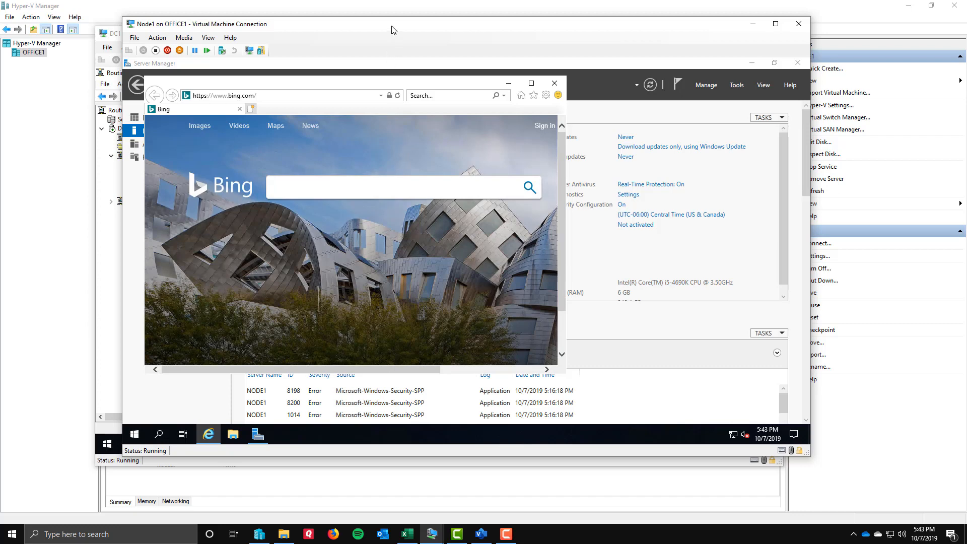
{"action": "left_click_drag", "start_coordinate": [393, 30], "coordinate": [408, 61]}
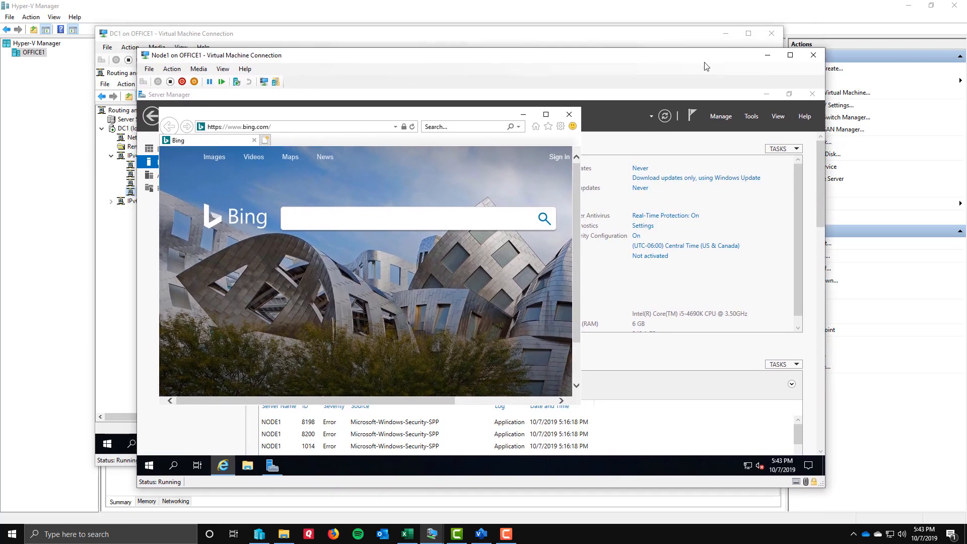
{"action": "left_click", "coordinate": [767, 57]}
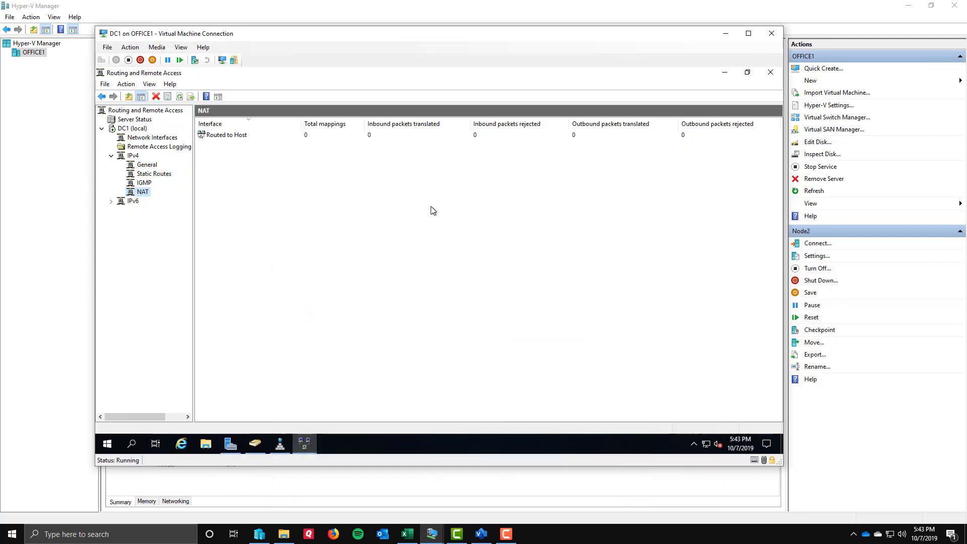
On DC1, refresh the contoso.com Computers container in Active Directory Users and Computers and check the joined nodes.
{"action": "left_click", "coordinate": [255, 444]}
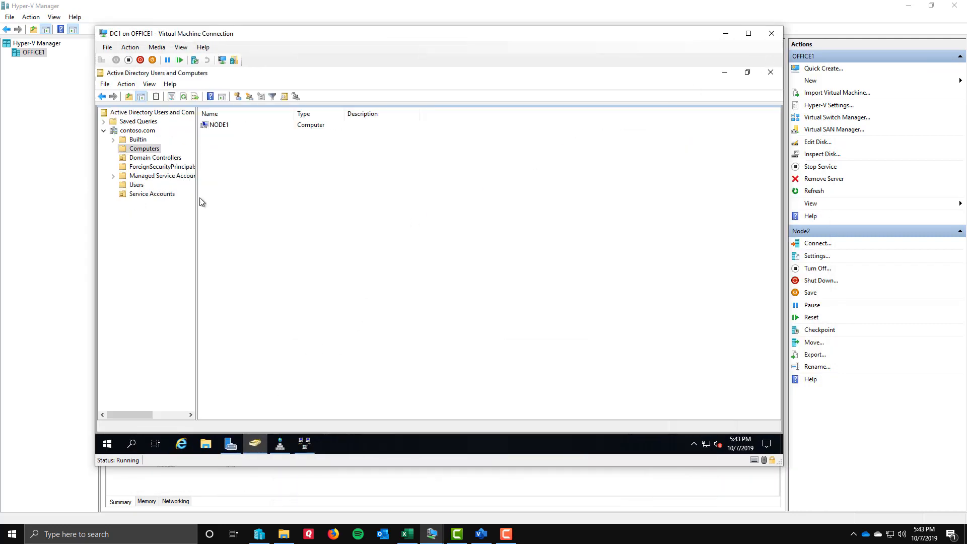
{"action": "left_click", "coordinate": [183, 96]}
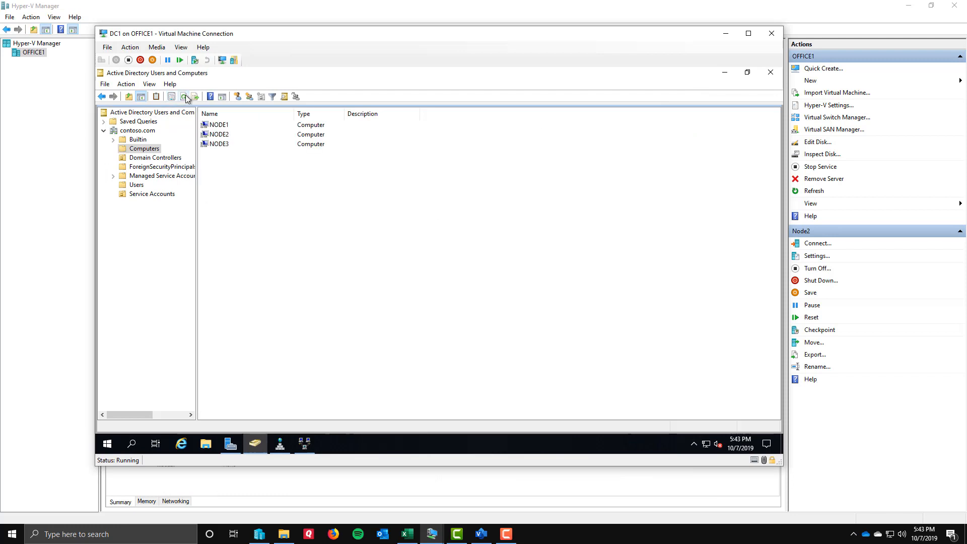
{"action": "left_click", "coordinate": [228, 143]}
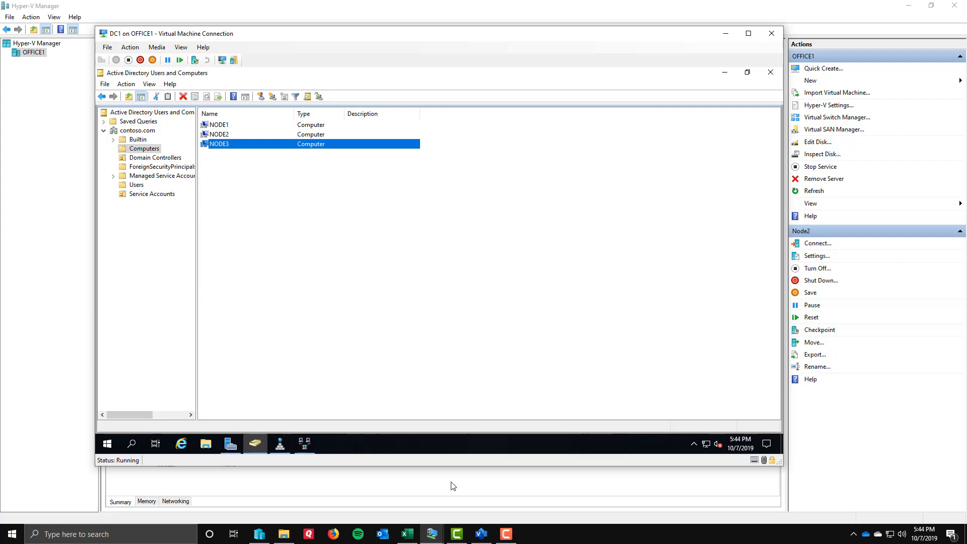
On Node1, list the network connections in Details view and check the connectivity of Net 1 Private, Net 1 Public and Net 3 AG.
{"action": "left_click", "coordinate": [431, 534]}
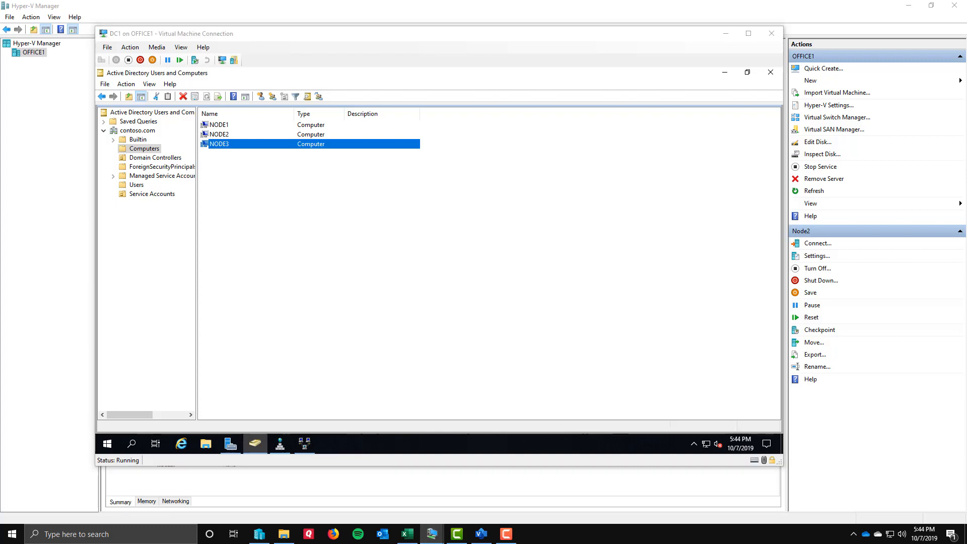
{"action": "left_click", "coordinate": [393, 499]}
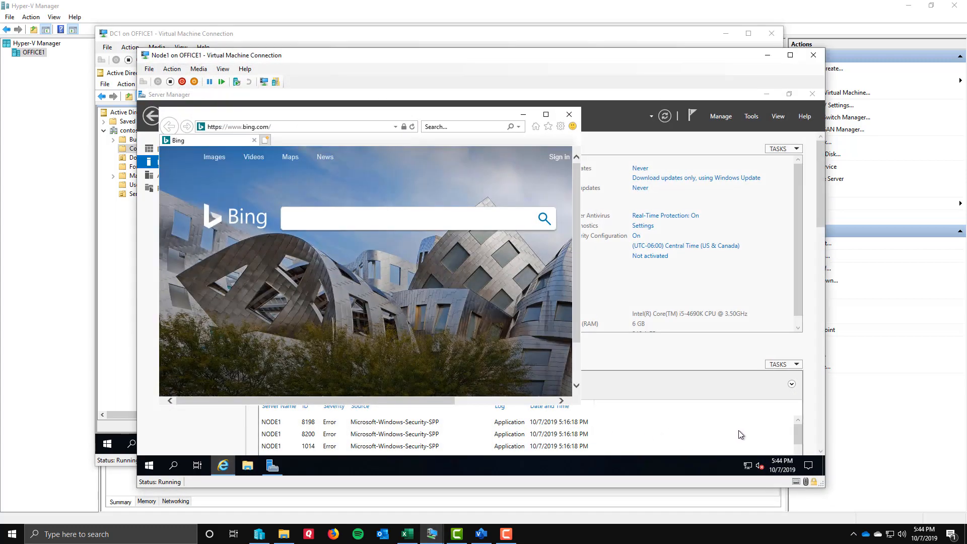
{"action": "right_click", "coordinate": [746, 465]}
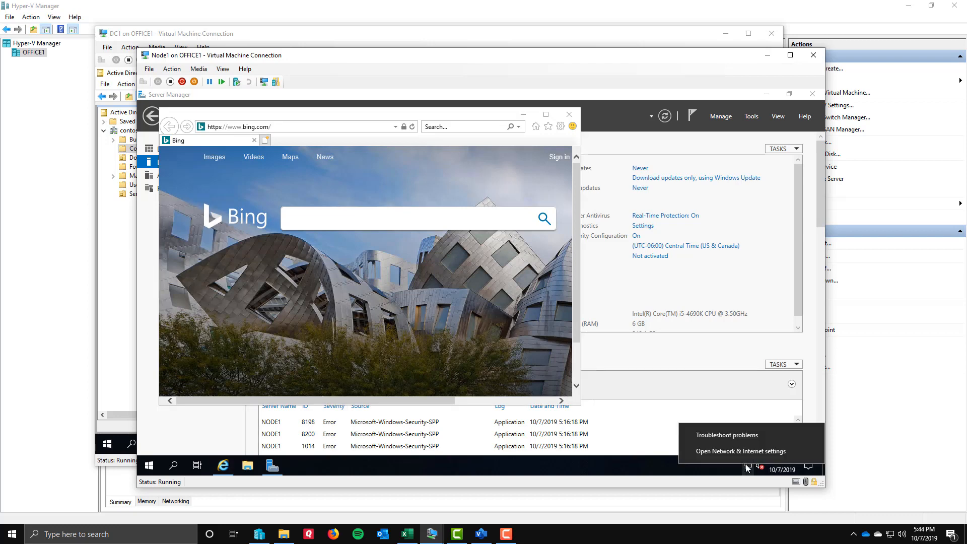
{"action": "left_click", "coordinate": [745, 451]}
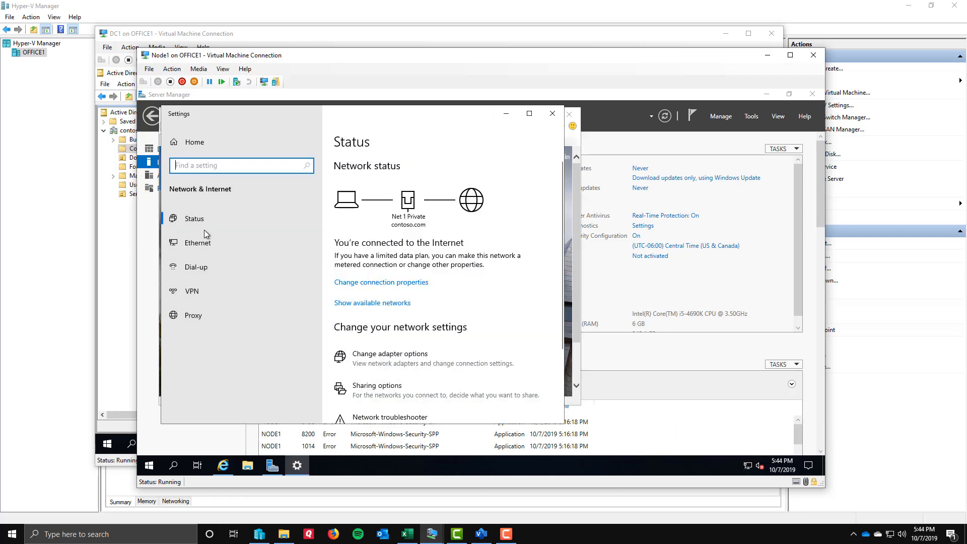
{"action": "left_click", "coordinate": [401, 354]}
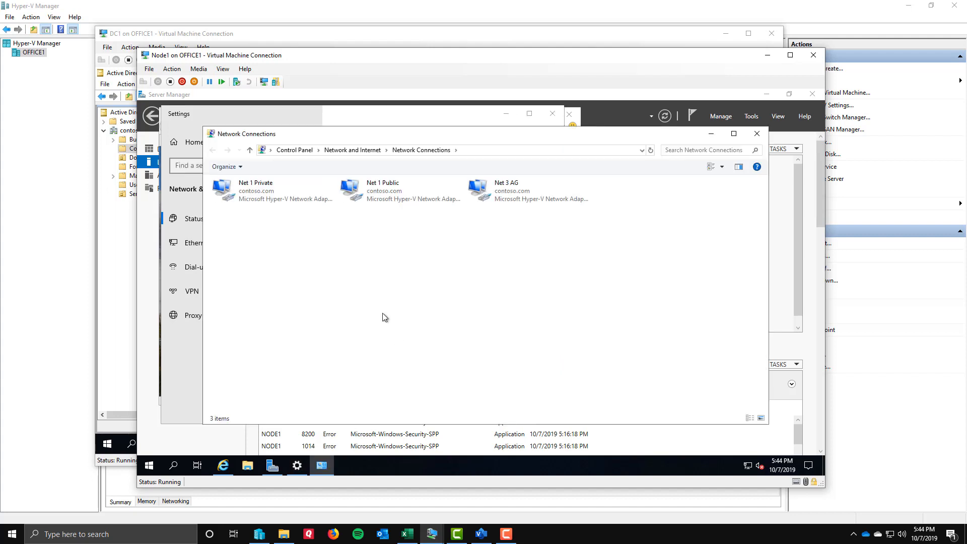
{"action": "left_click", "coordinate": [721, 166]}
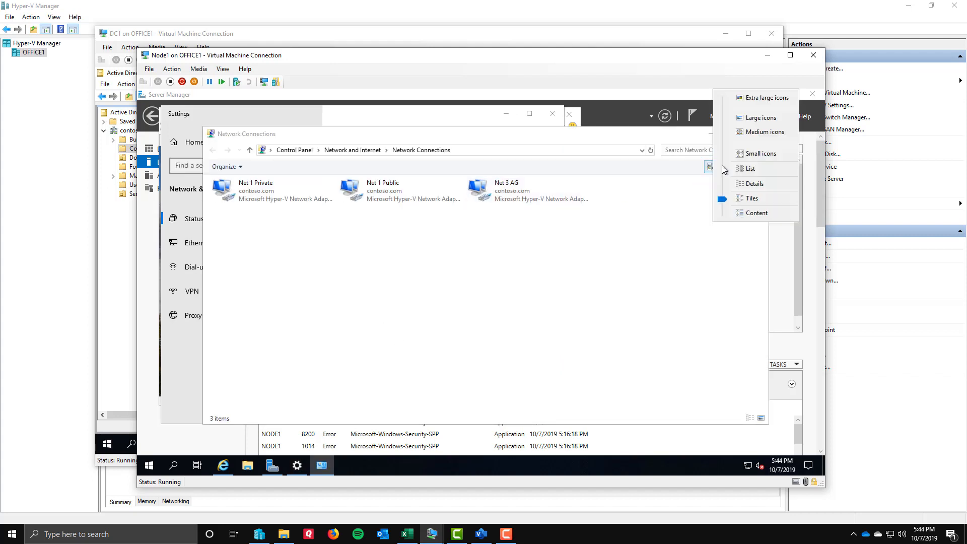
{"action": "left_click", "coordinate": [732, 189]}
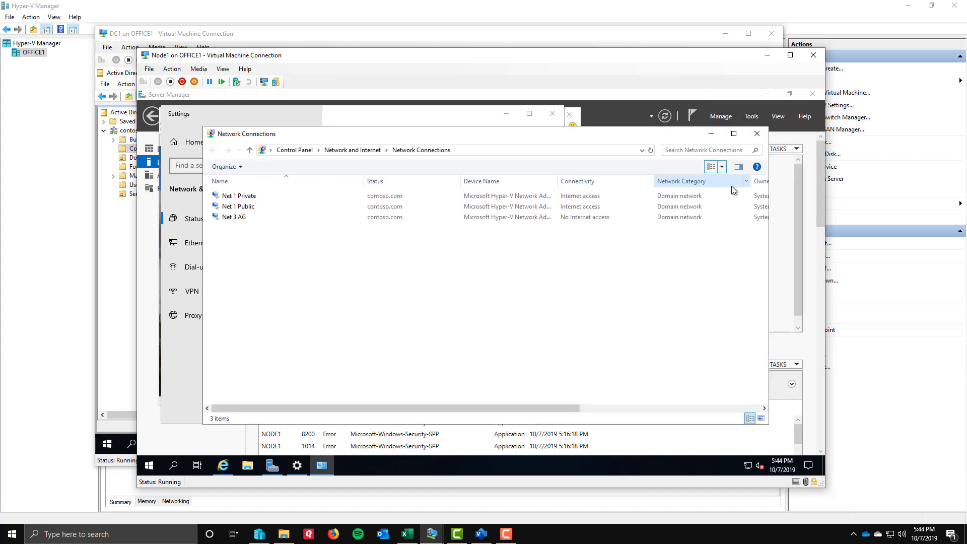
{"action": "left_click", "coordinate": [239, 196]}
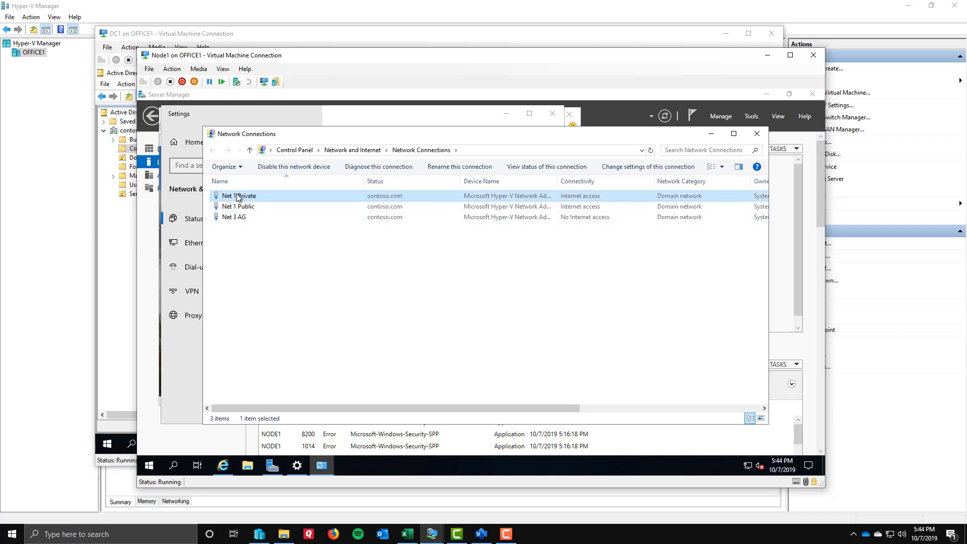
{"action": "left_click", "coordinate": [230, 206]}
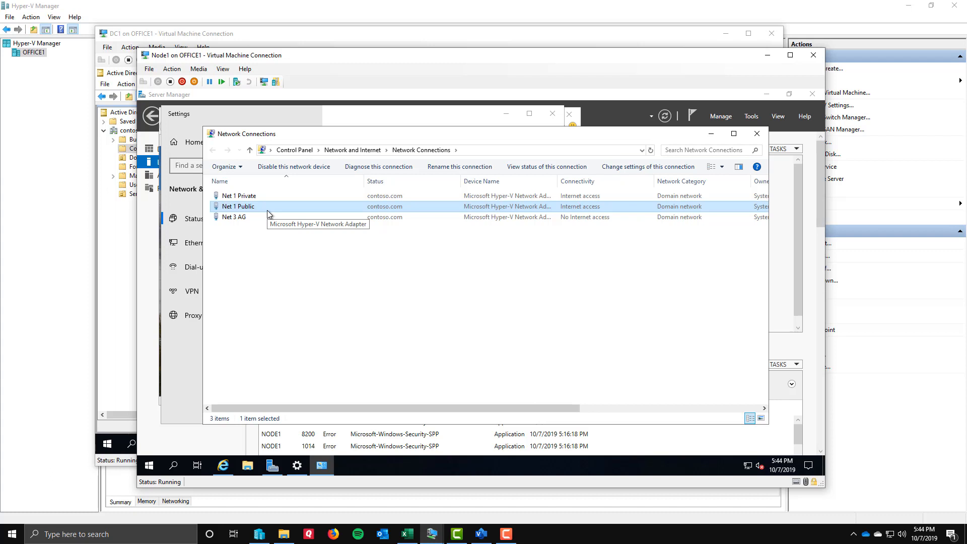
{"action": "left_click", "coordinate": [242, 220]}
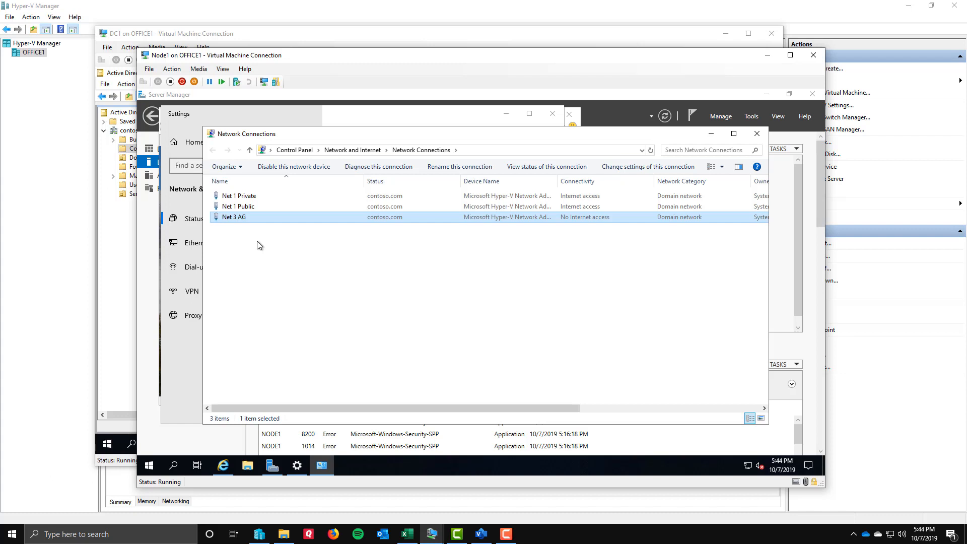
Review the IPv4 address, gateway and DNS settings of Node1's Net 1 Public adapter, and close its properties without changes.
{"action": "right_click", "coordinate": [237, 207]}
{"action": "left_click", "coordinate": [271, 302]}
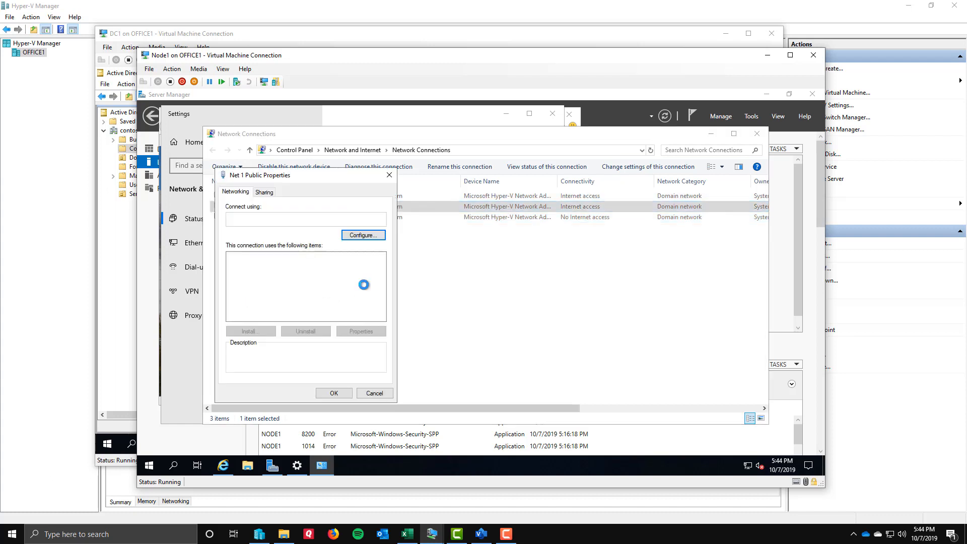
{"action": "double_click", "coordinate": [285, 285]}
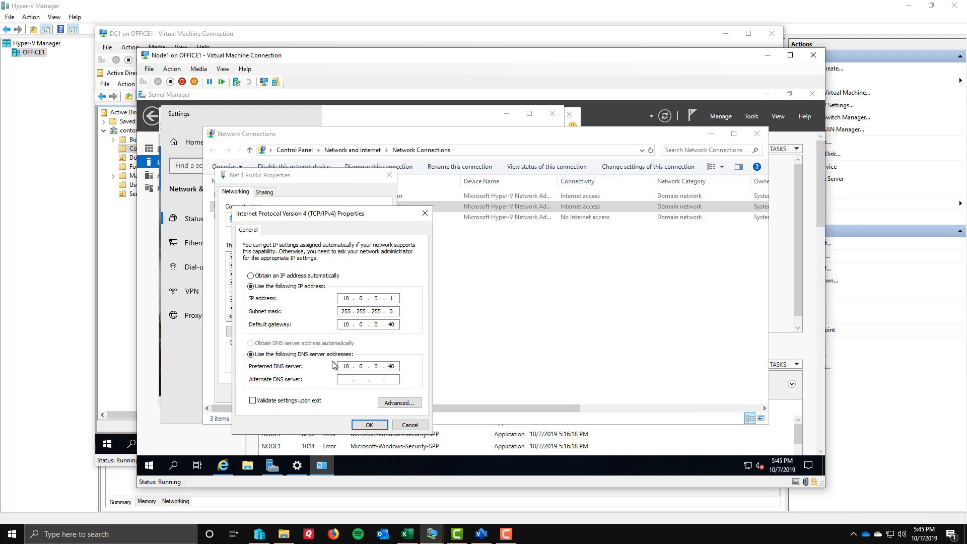
{"action": "left_click", "coordinate": [409, 425]}
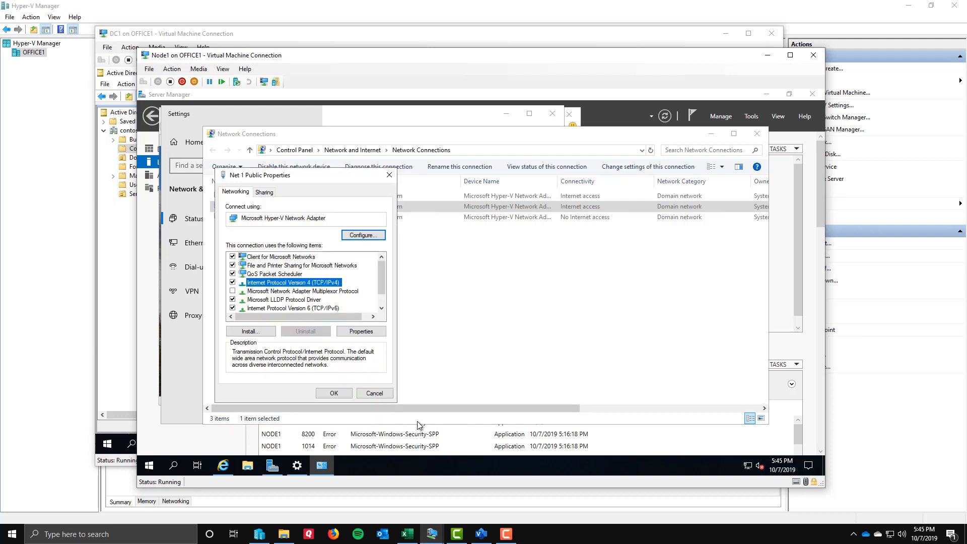
{"action": "left_click", "coordinate": [373, 393]}
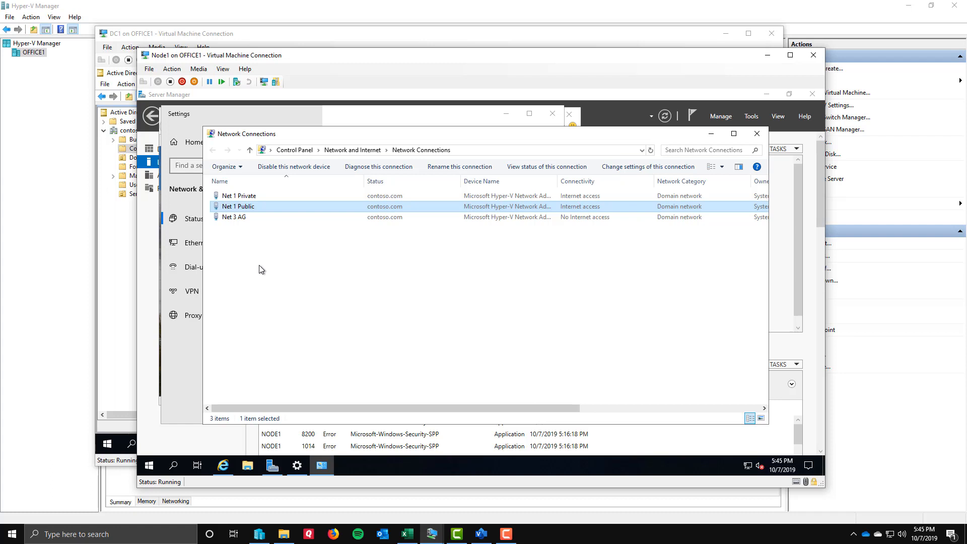
Compare the three Node1 adapters again in the Network Connections list, ending on Net 3 AG.
{"action": "left_click", "coordinate": [247, 232]}
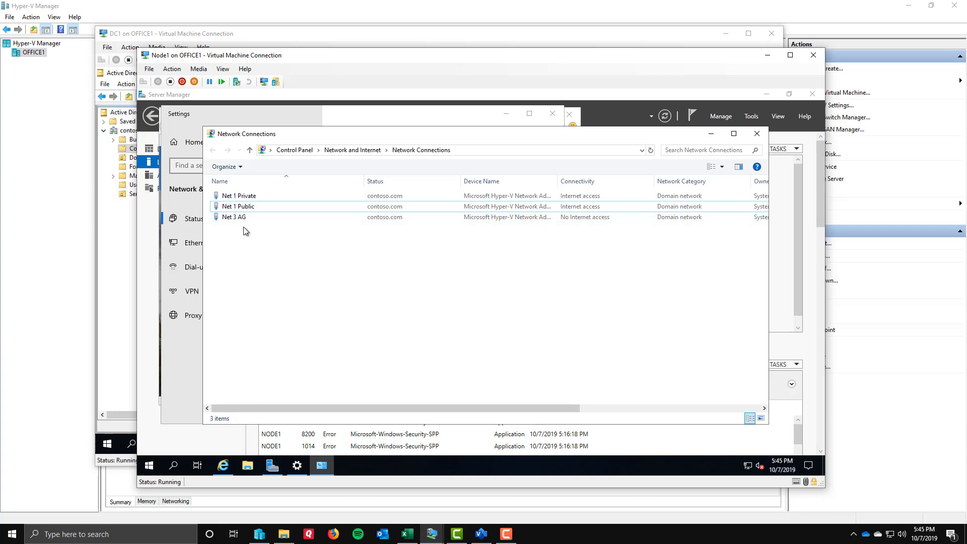
{"action": "left_click", "coordinate": [243, 197]}
{"action": "left_click", "coordinate": [244, 208]}
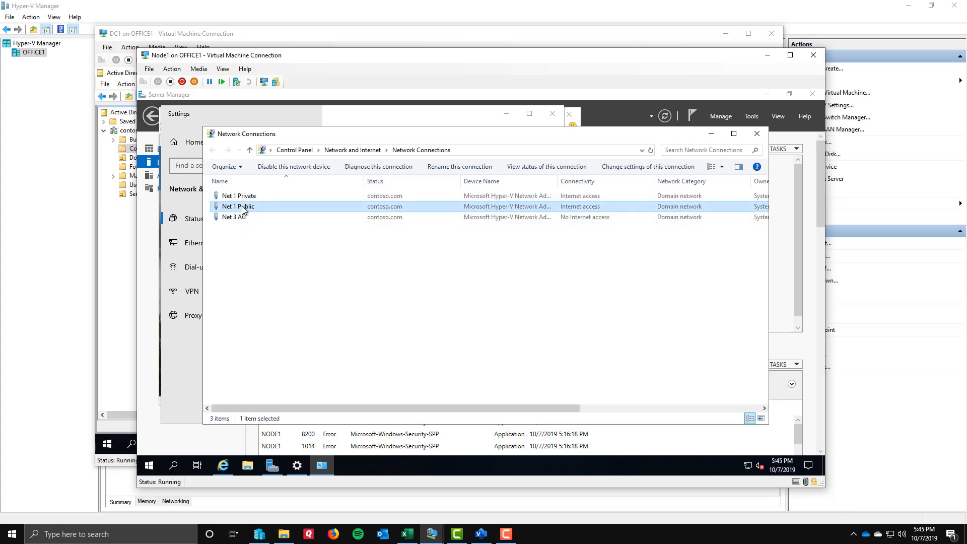
{"action": "left_click", "coordinate": [245, 218]}
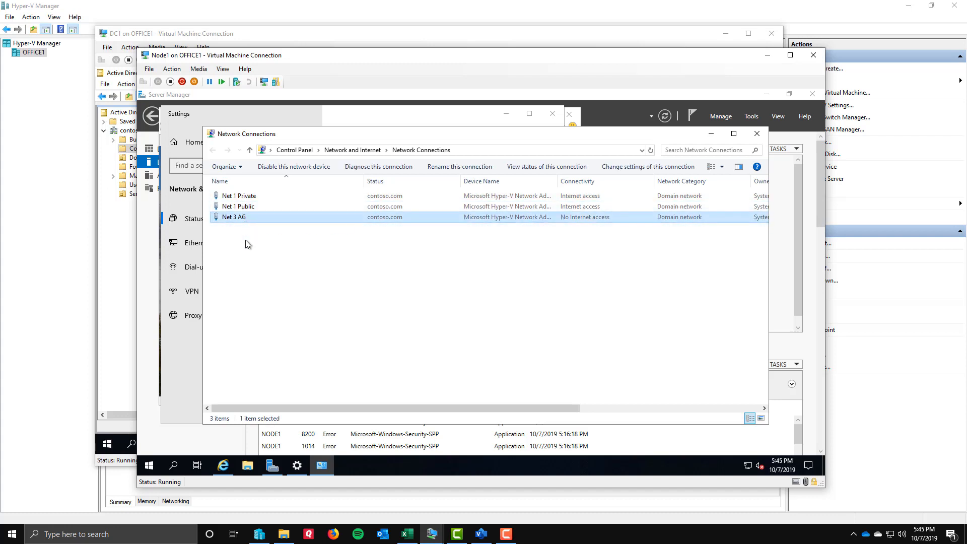